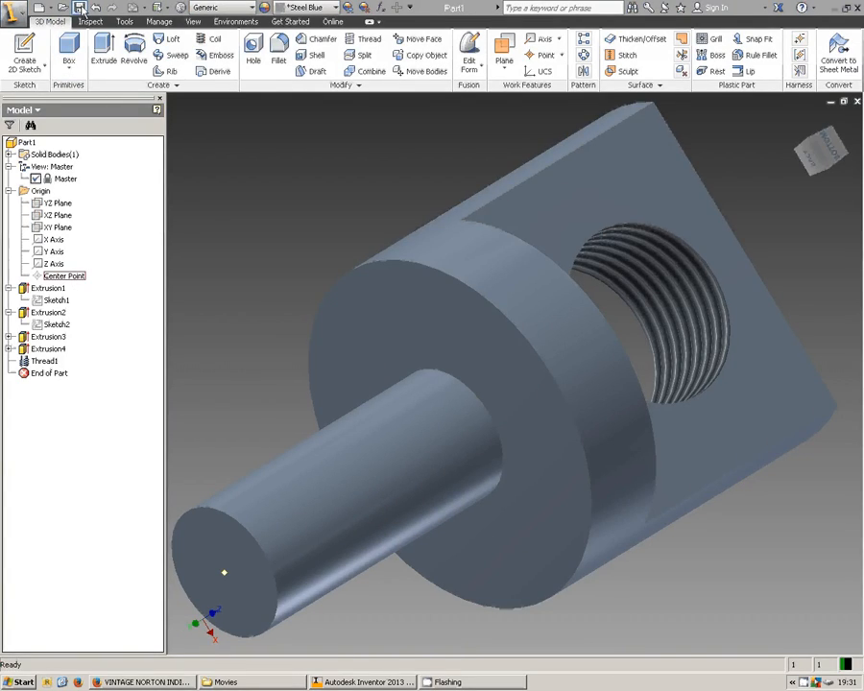
Step: Save the finished threaded part as Part1.ipt in the TutorialData folder and close it
click(81, 9)
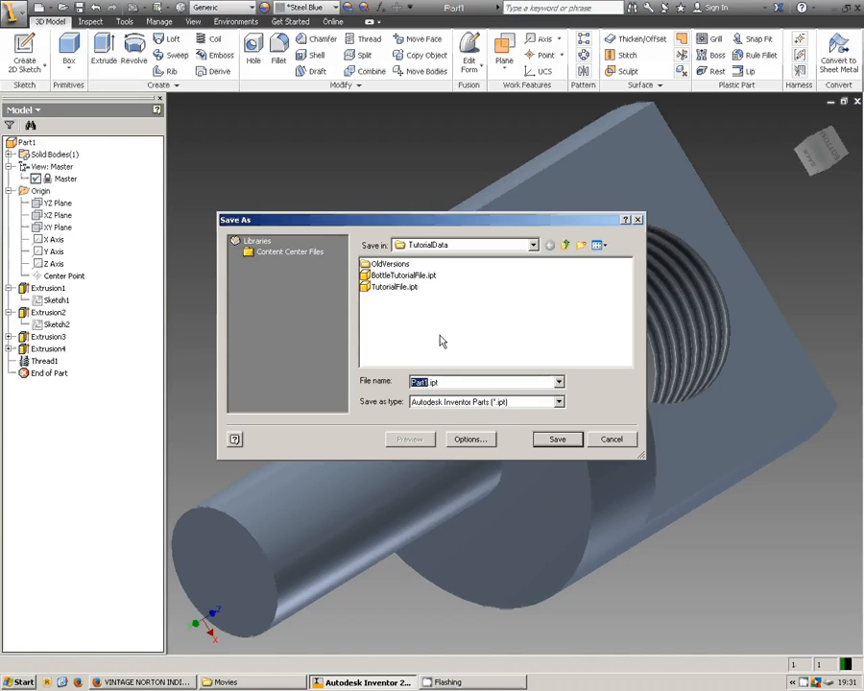
click(566, 441)
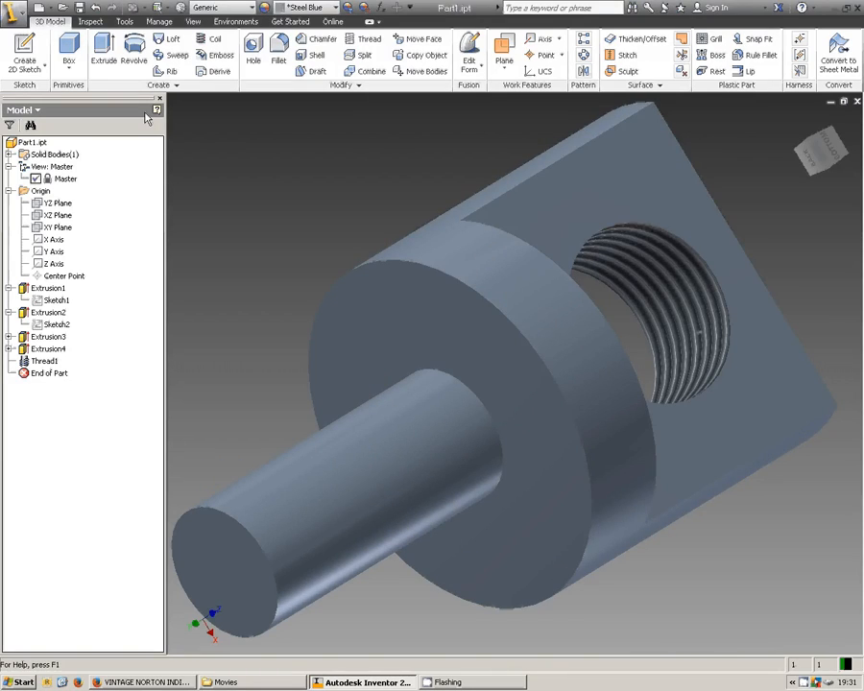
click(858, 101)
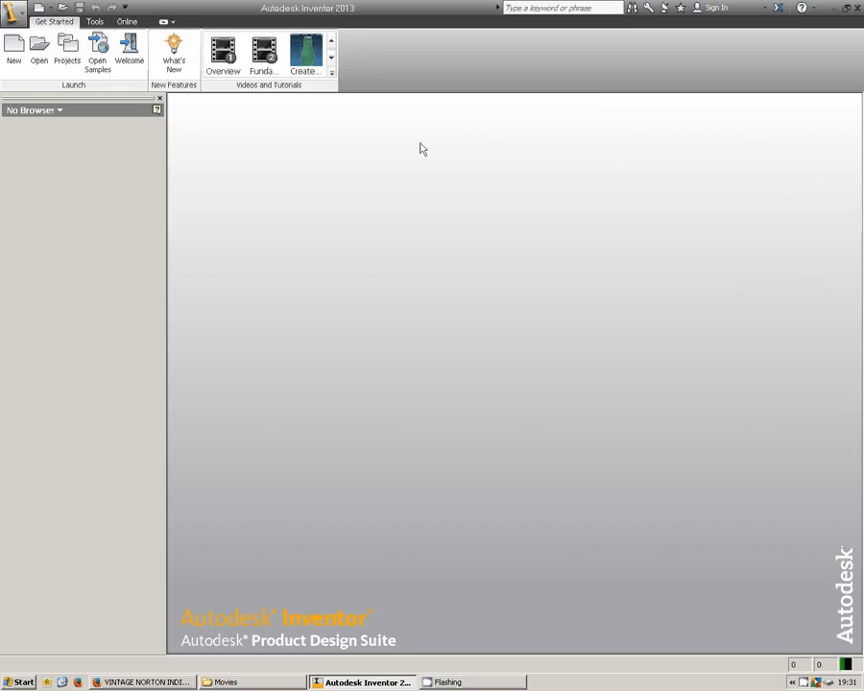
Step: Create a new part from the Standard.ipt template and start a sketch on the XY plane
click(14, 43)
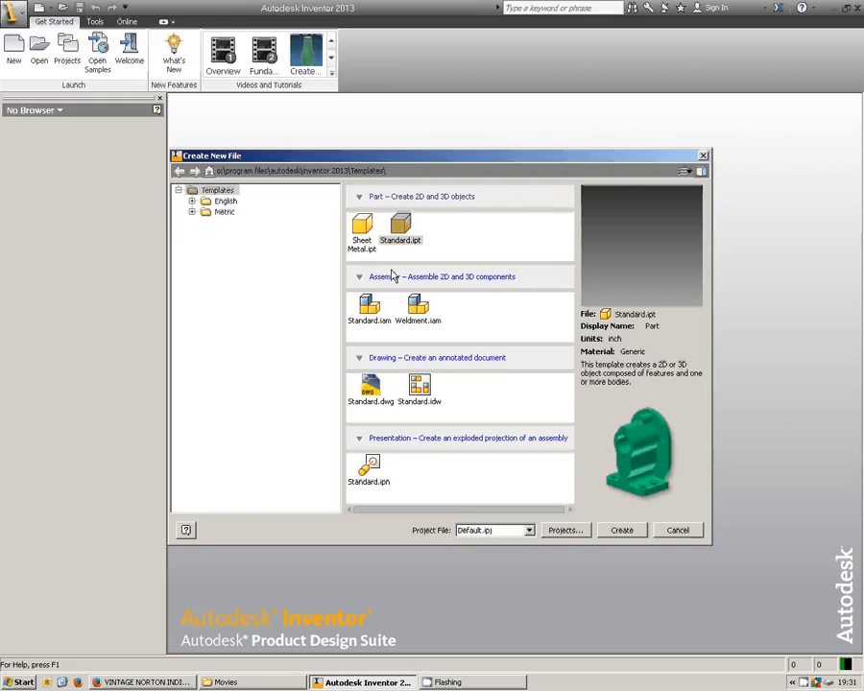
click(625, 533)
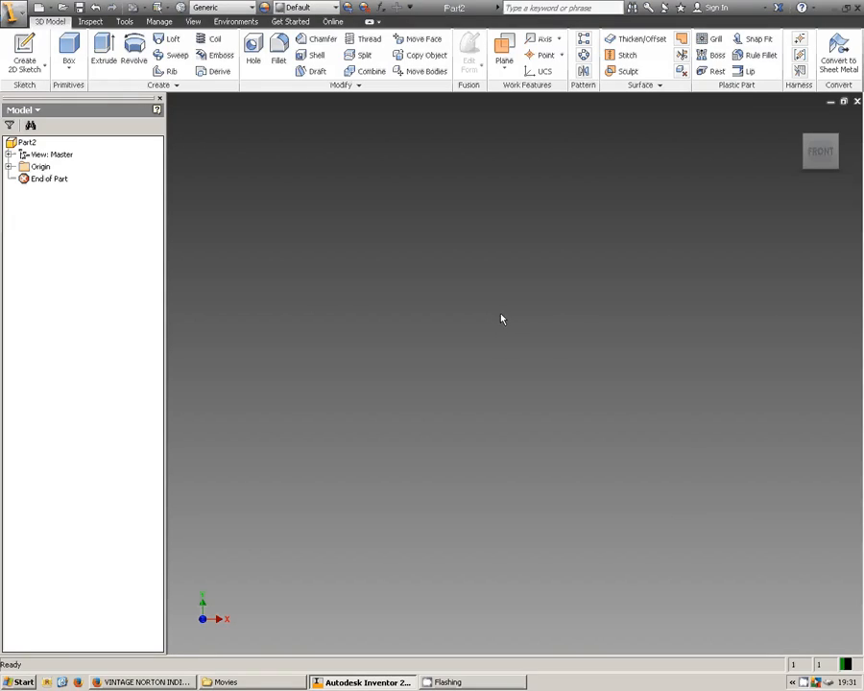
click(8, 168)
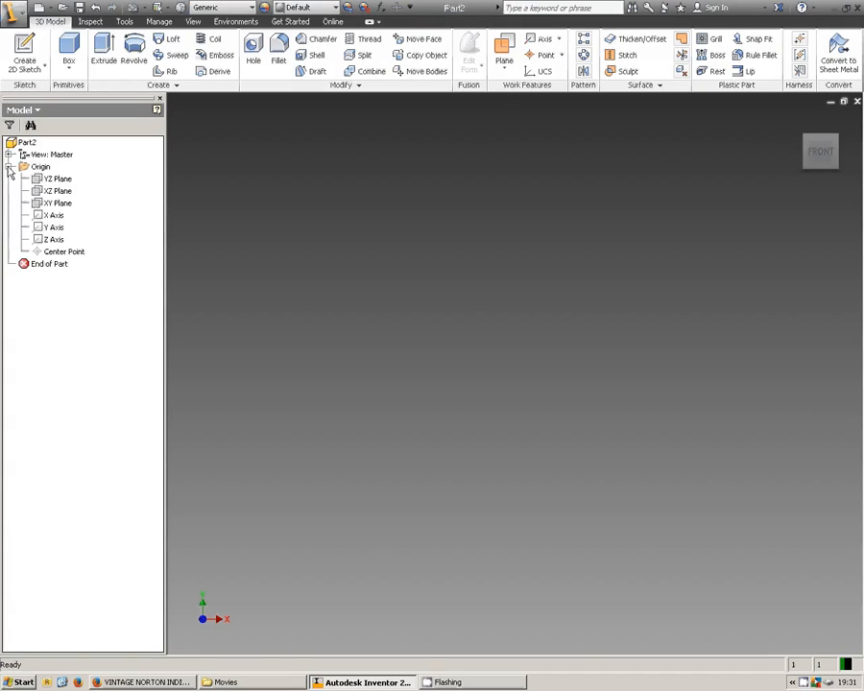
click(55, 203)
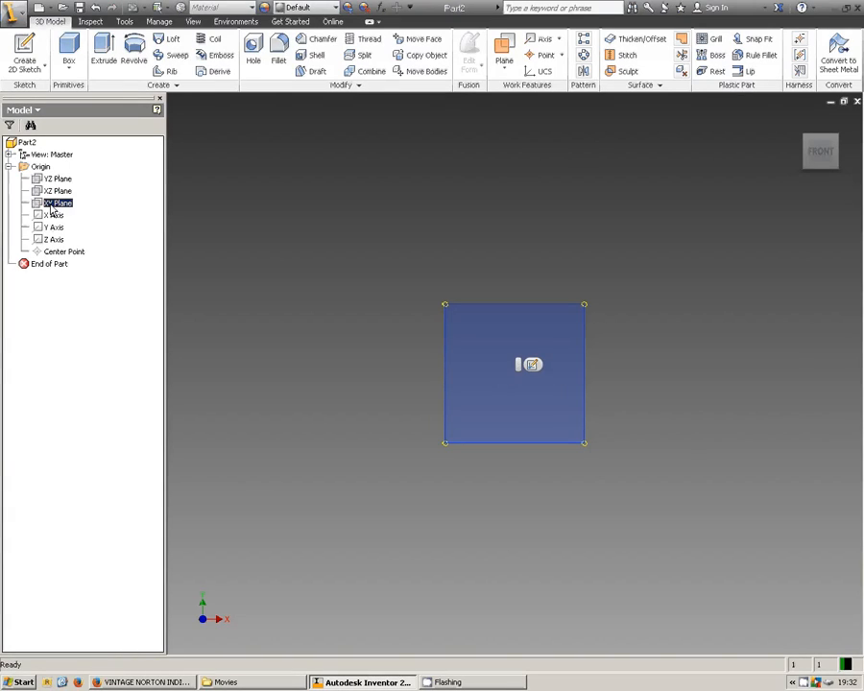
click(534, 366)
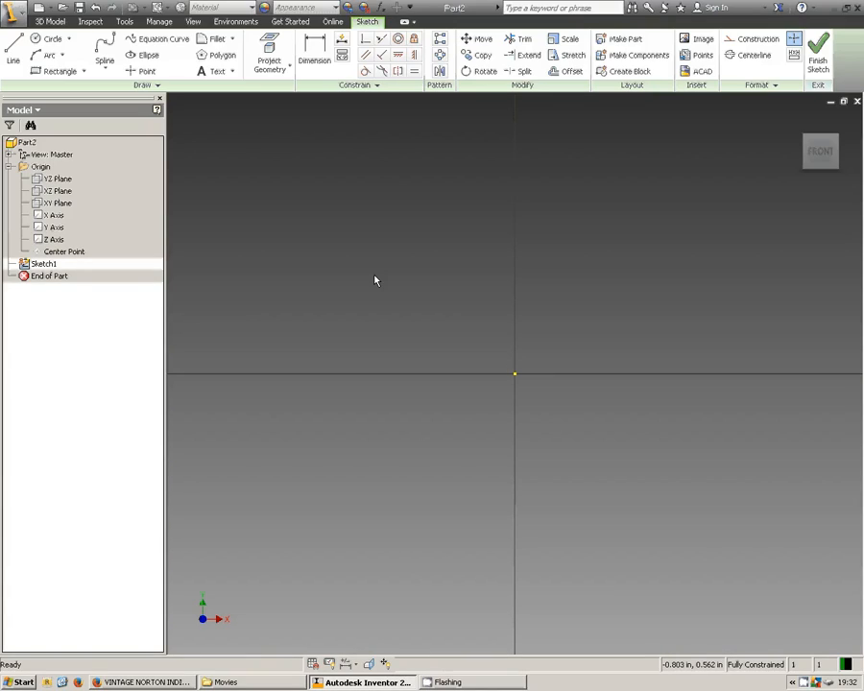
Step: Draw a circle of 3/8 in diameter centred on the origin and finish the sketch
click(50, 40)
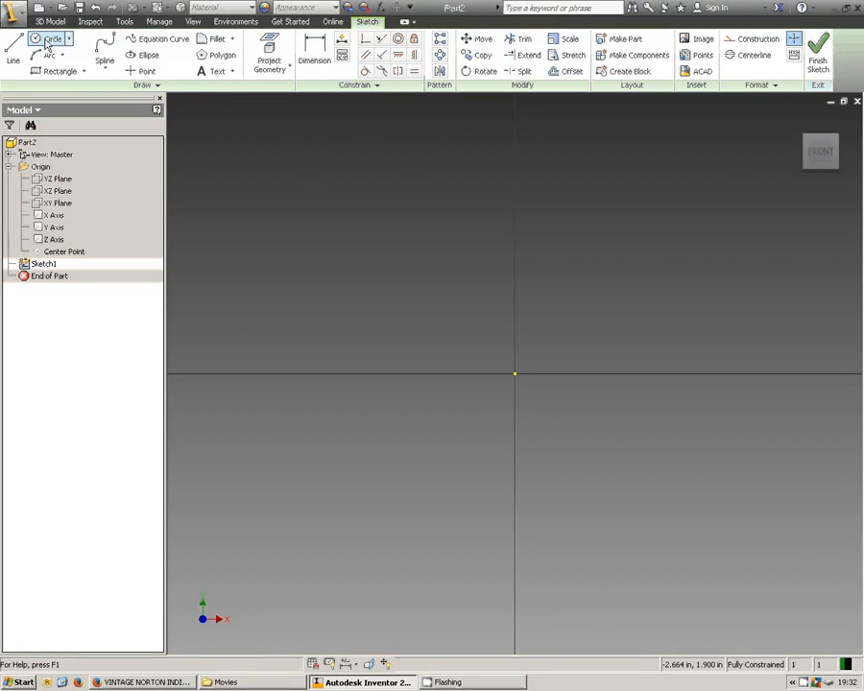
click(515, 372)
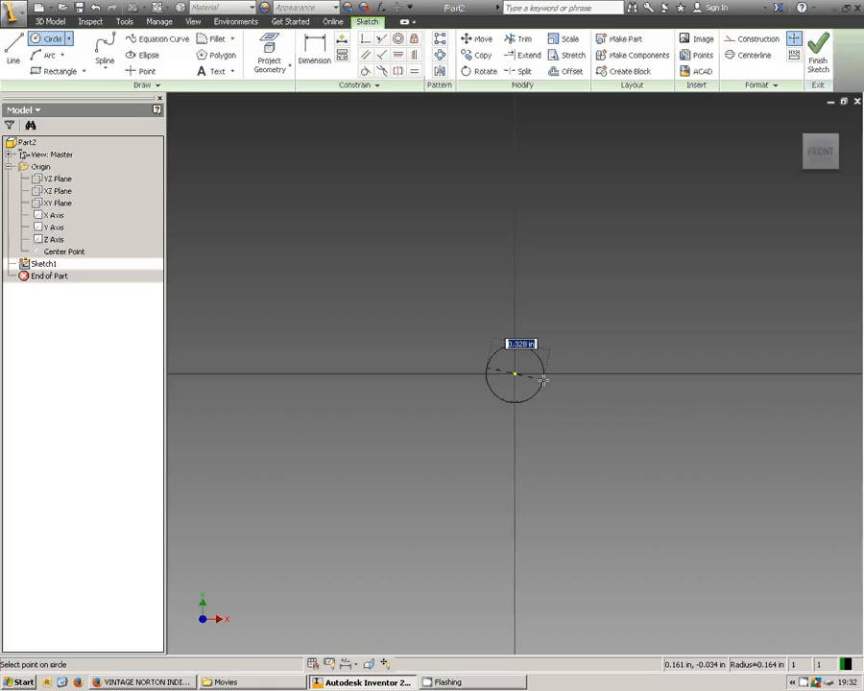
text(3/8 in)
key(Return)
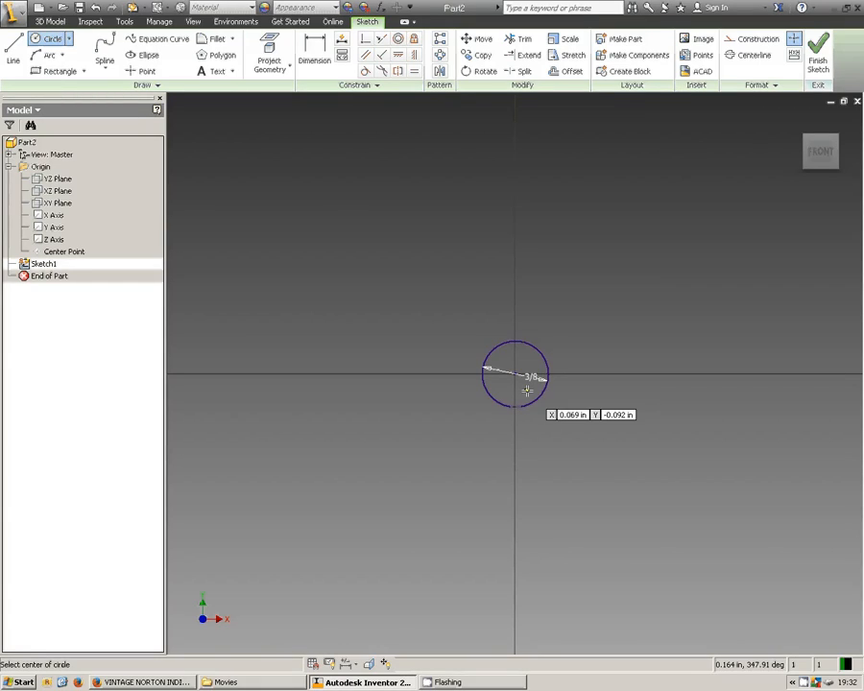
click(827, 69)
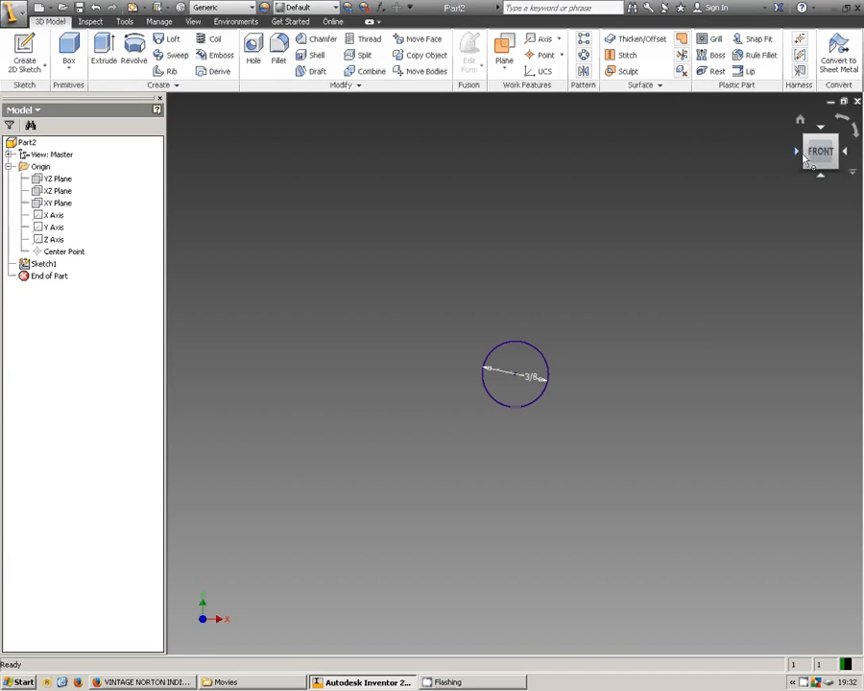
Step: Extrude the 3/8 in circle 7/8 in to form a solid cylinder
click(799, 119)
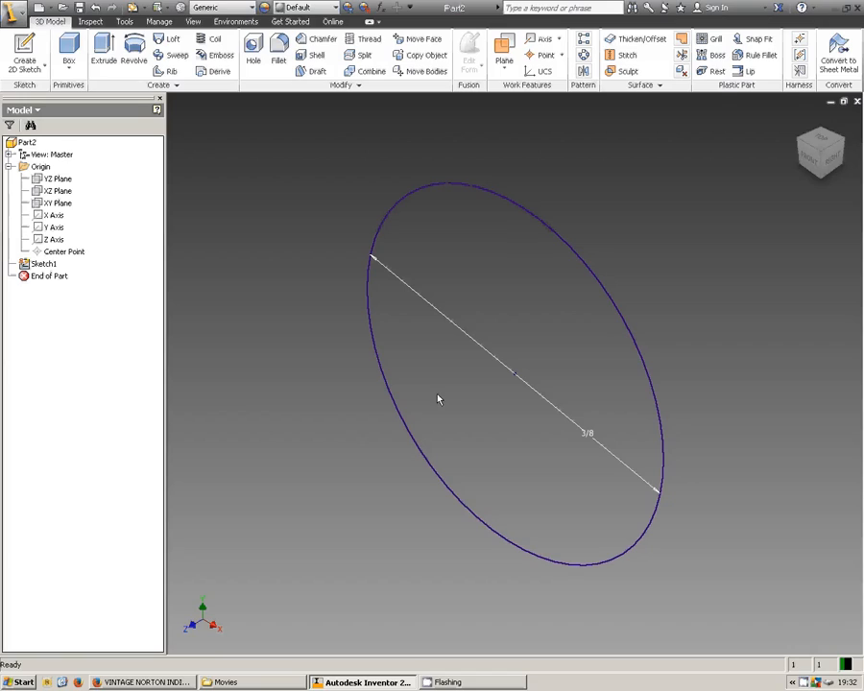
key(e)
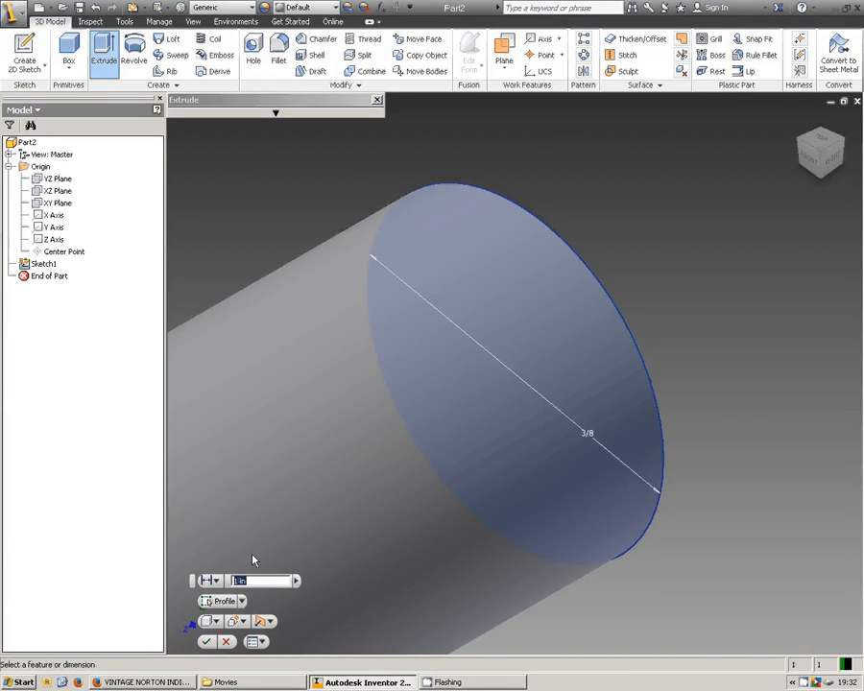
click(250, 580)
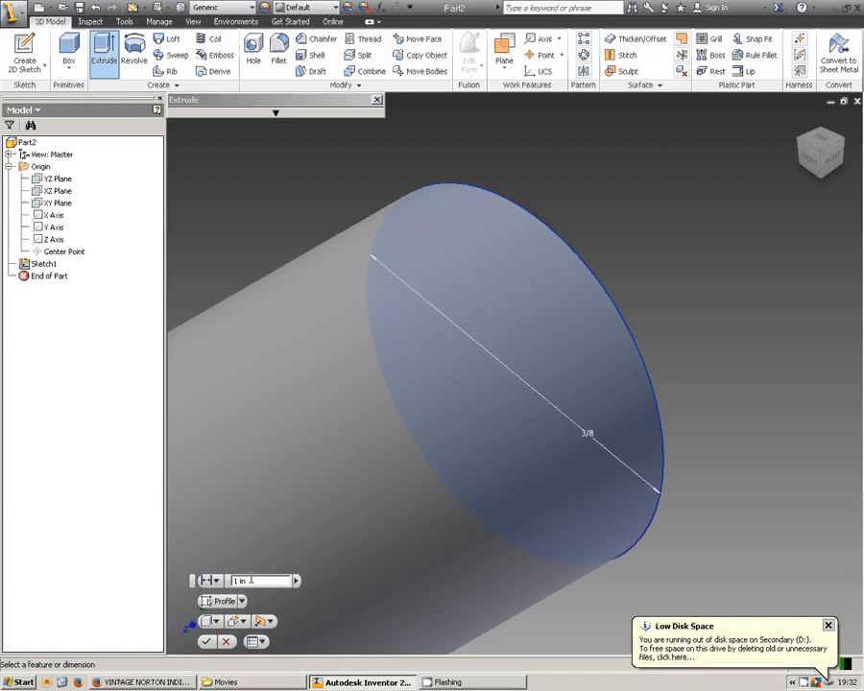
text(7/8 in)
key(Delete)
key(Delete)
key(Delete)
key(Delete)
key(Return)
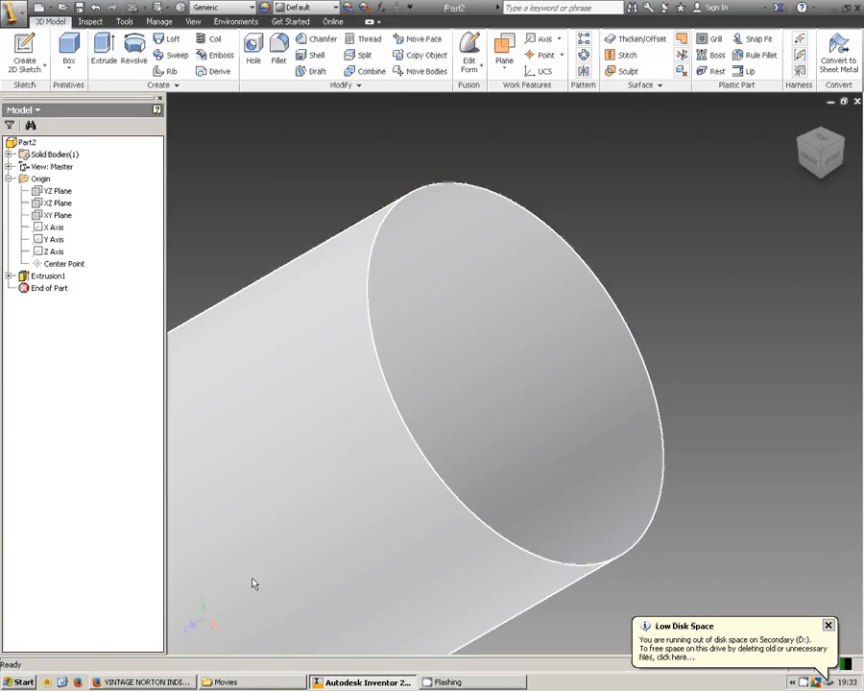
Step: Start a new sketch on the cylinder's end face opposite the first sketch
scroll(707, 461, up, 2)
scroll(662, 459, down, 3)
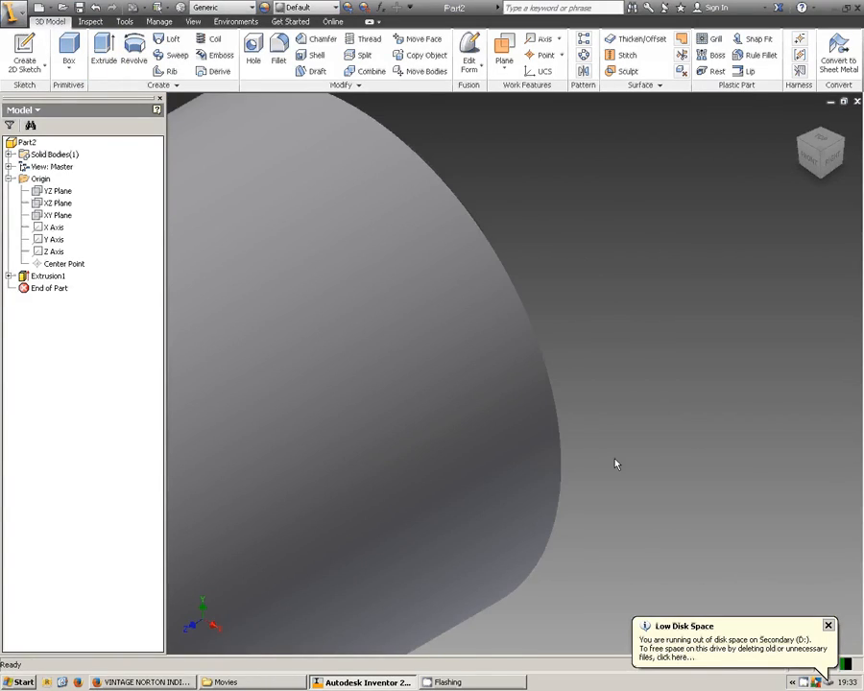
scroll(605, 467, down, 3)
scroll(590, 472, down, 5)
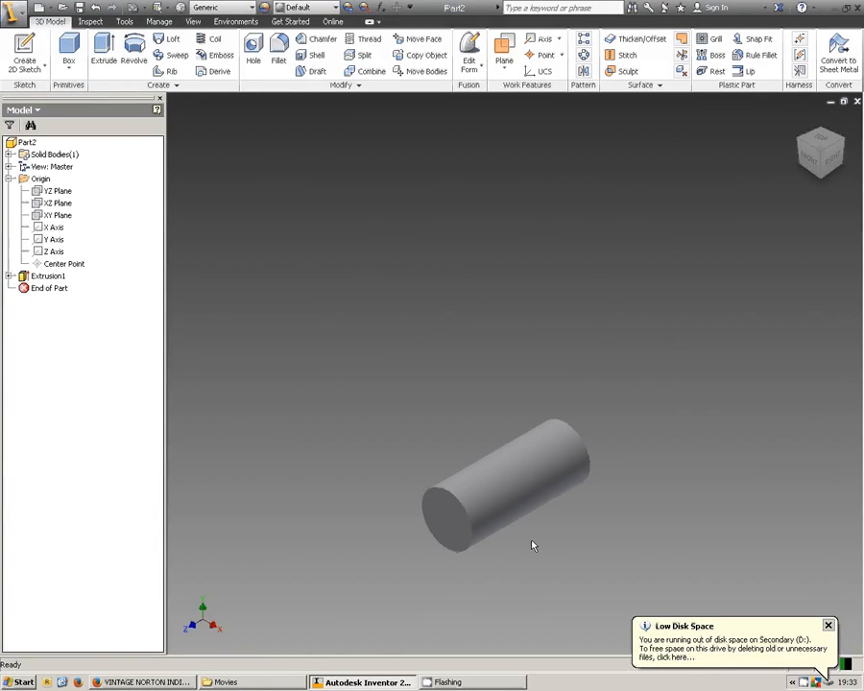
shift+middle_drag(526, 547, 574, 529)
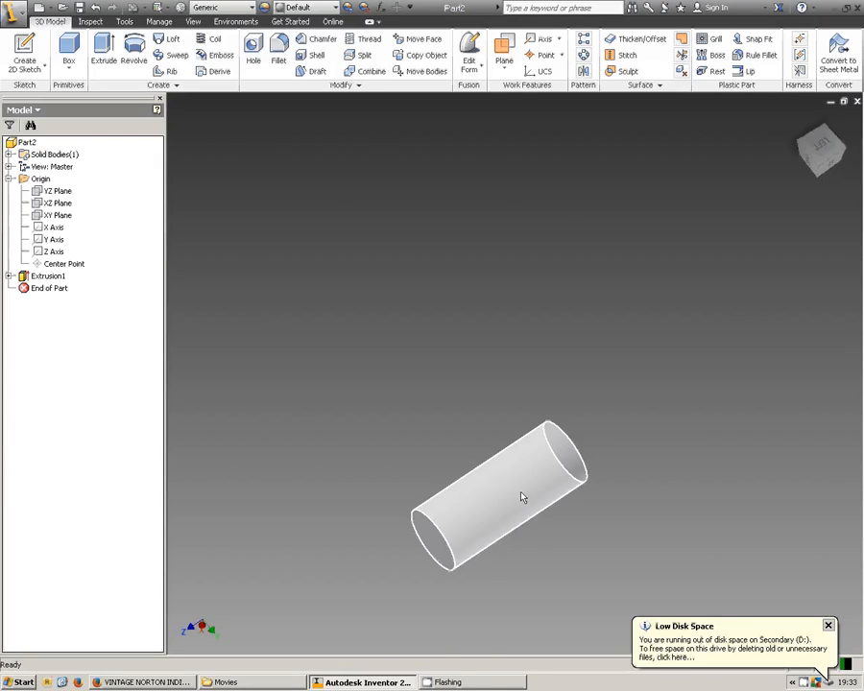
shift+middle_drag(557, 497, 560, 489)
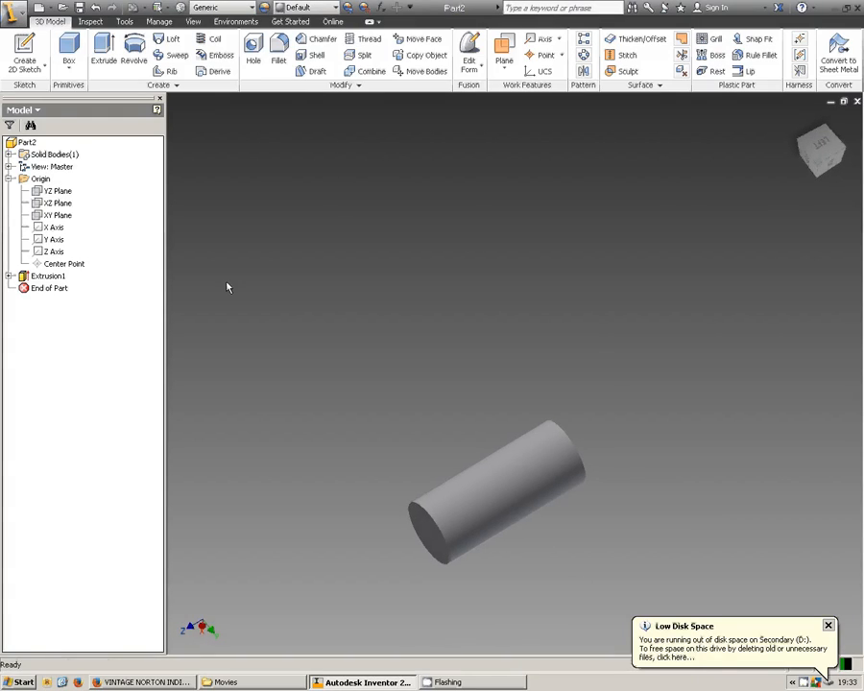
click(9, 277)
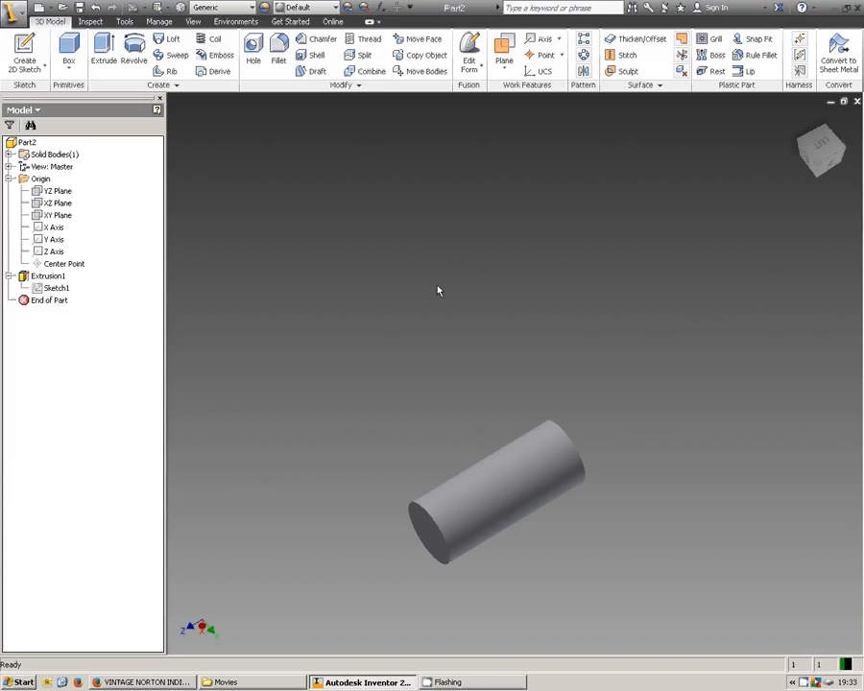
click(57, 287)
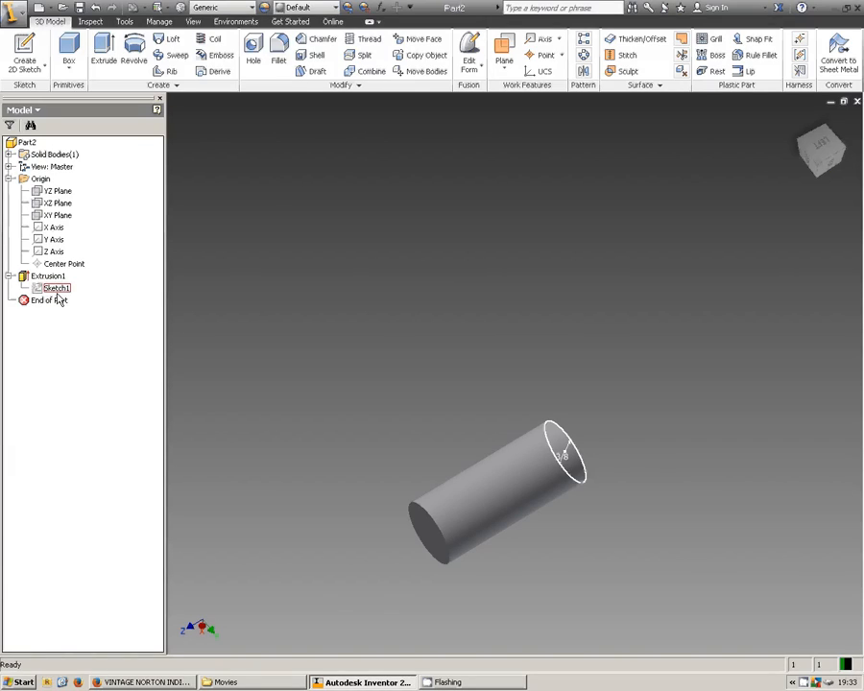
click(573, 427)
click(433, 542)
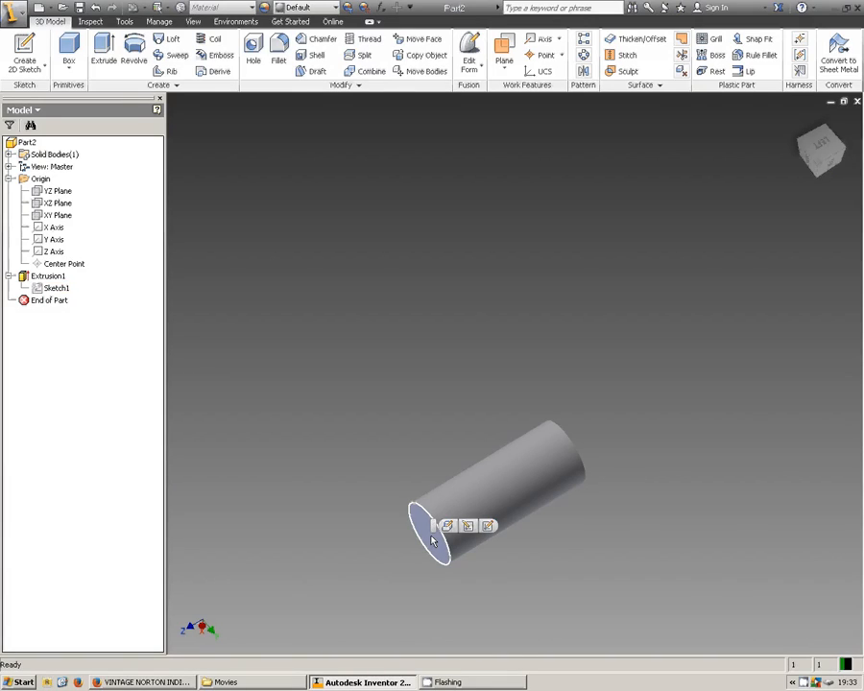
click(488, 527)
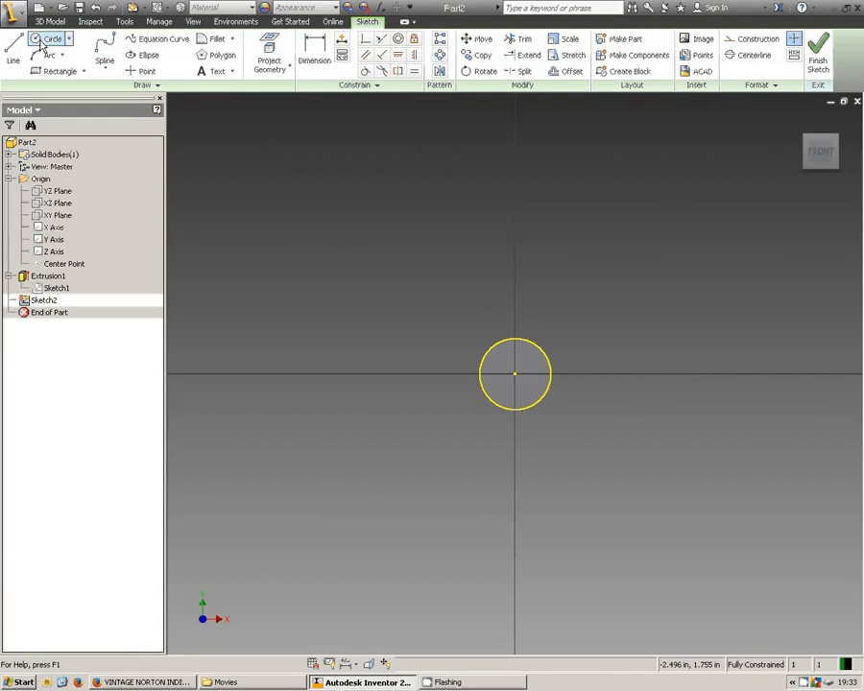
Step: Draw a 1 in diameter circle concentric with the cylinder's end face and finish the sketch
click(34, 40)
click(514, 374)
text(1)
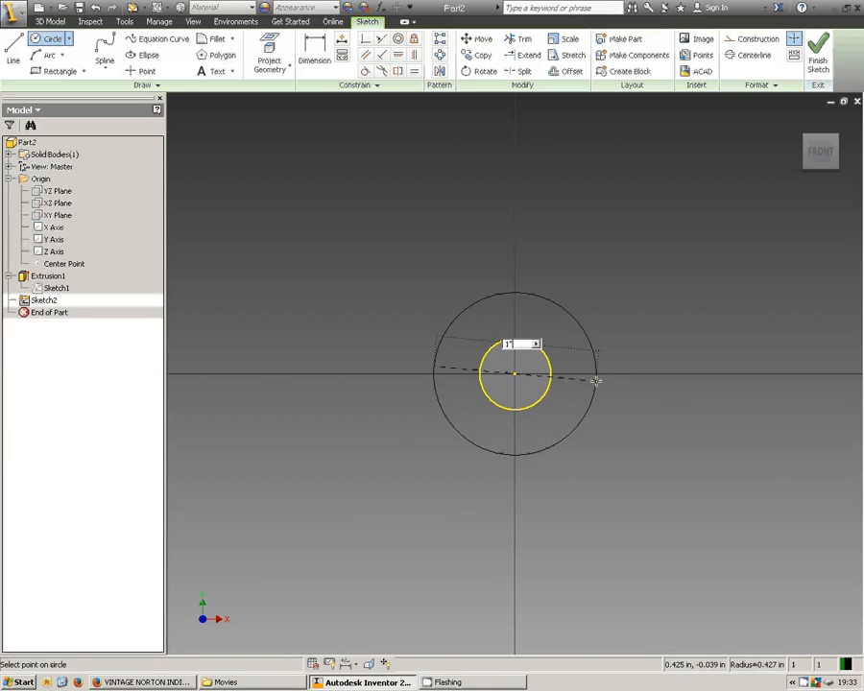
key(Return)
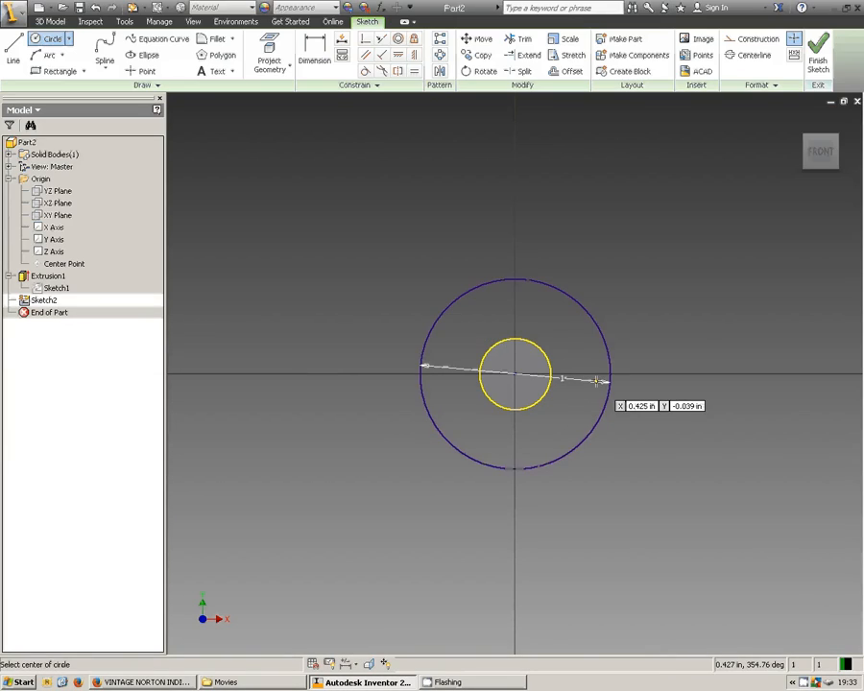
click(818, 56)
Step: Extrude only the ring between the cylinder's edge and the 1 in circle by 1/4 in, away from the cylinder
click(105, 50)
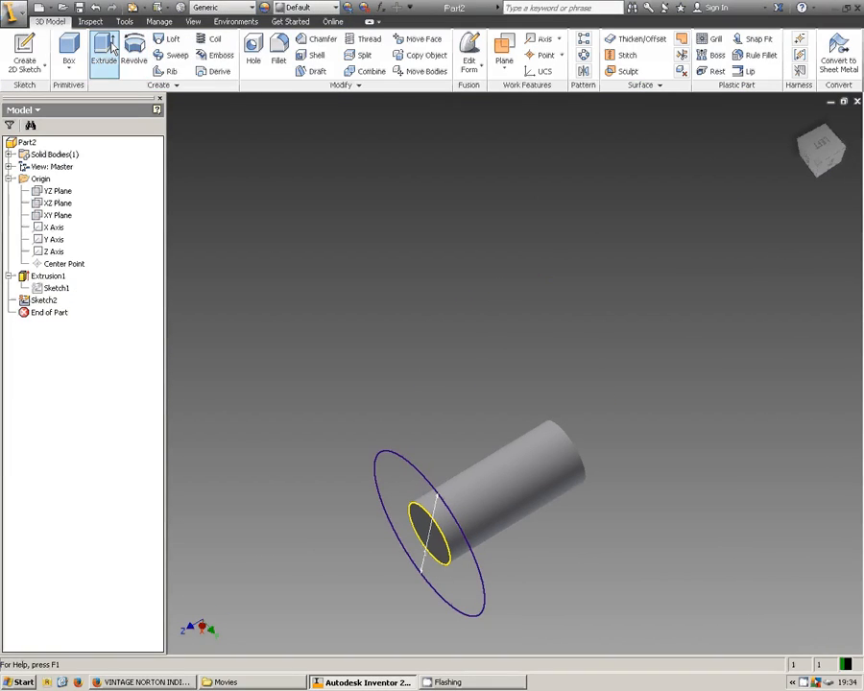
click(401, 478)
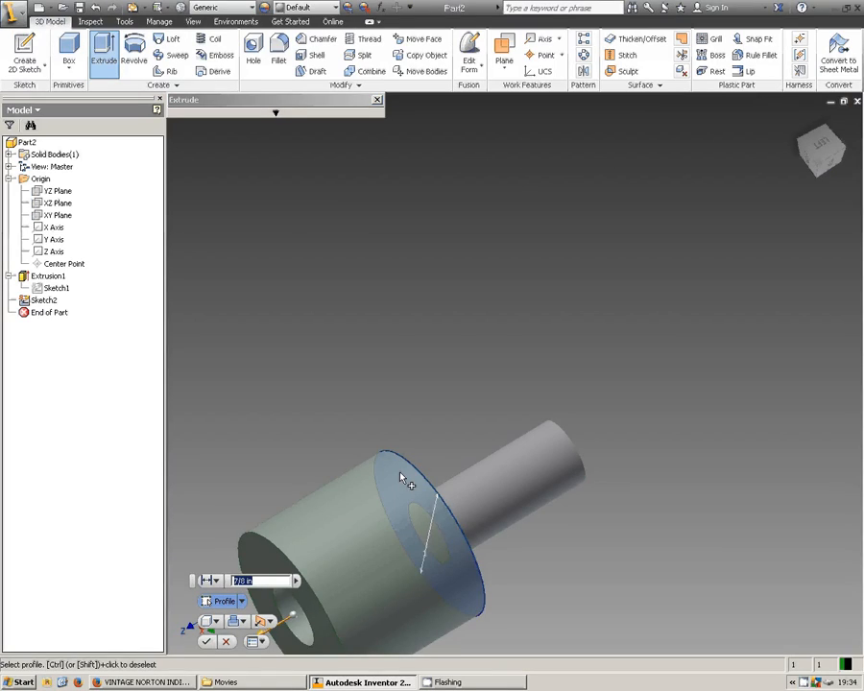
text(1/4 in)
key(Return)
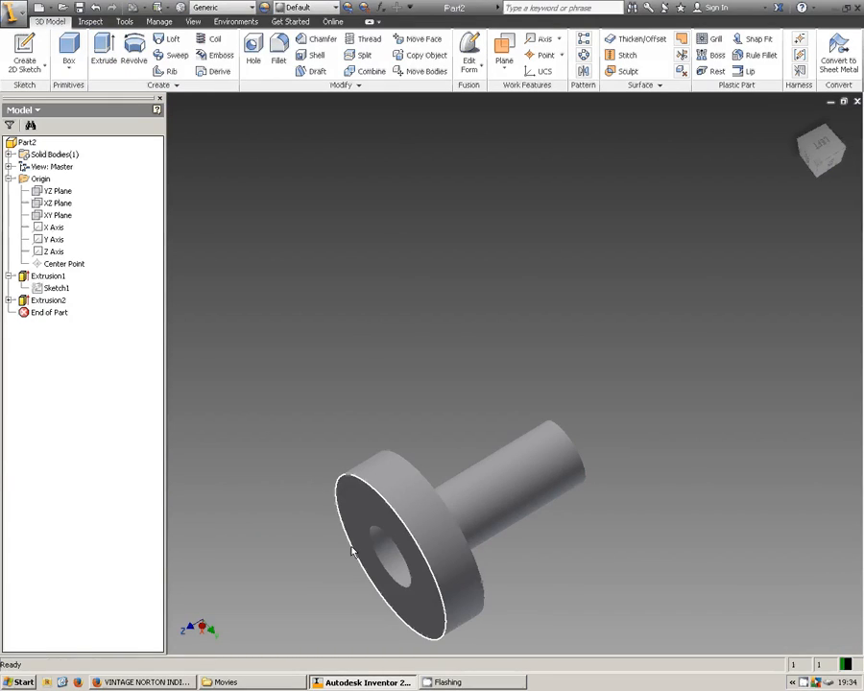
Step: Check the hole through the flange and the cylinder's extrusion settings, and undo the ring extrusion
shift+middle_drag(327, 552, 407, 536)
click(408, 536)
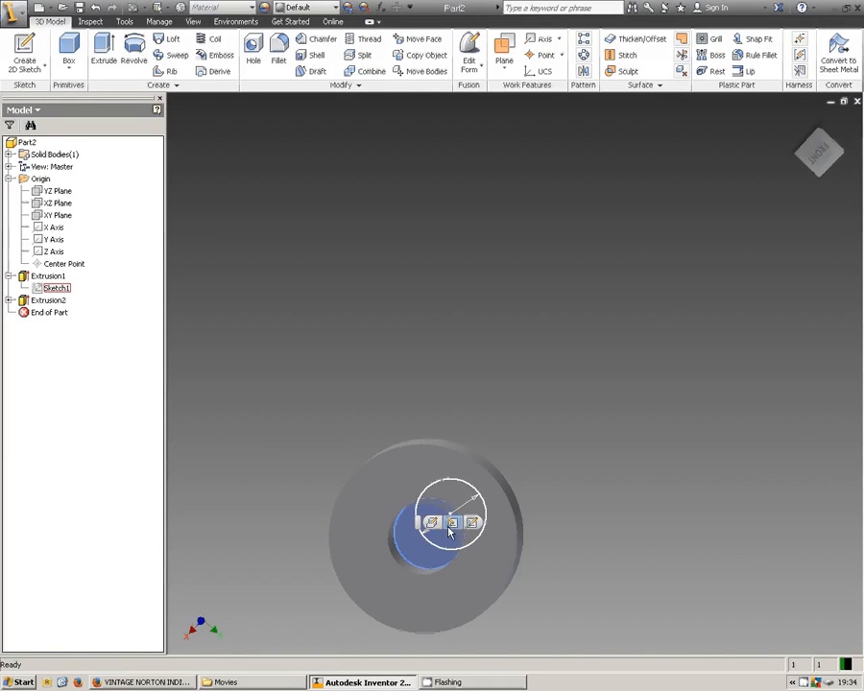
key(F2)
drag(599, 504, 666, 365)
mouse_move(666, 365)
shift+middle_down()
mouse_move(717, 349)
mouse_move(717, 363)
mouse_move(670, 386)
shift+middle_up()
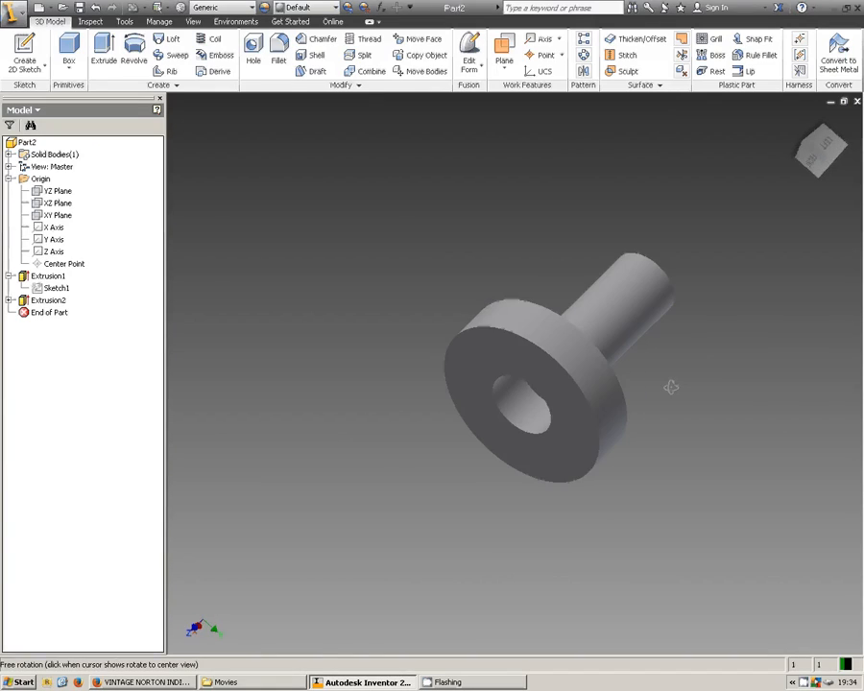
click(535, 395)
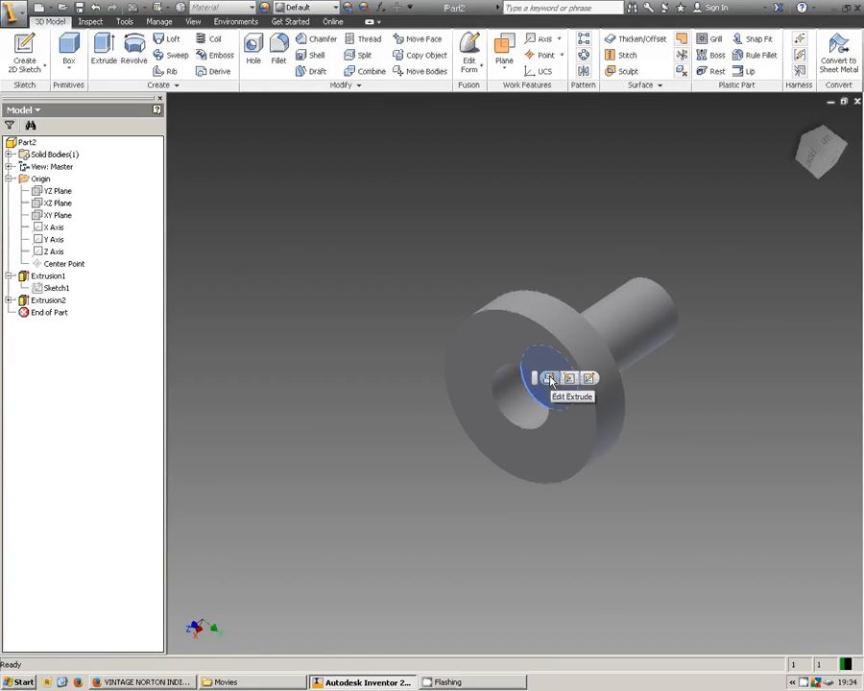
click(550, 378)
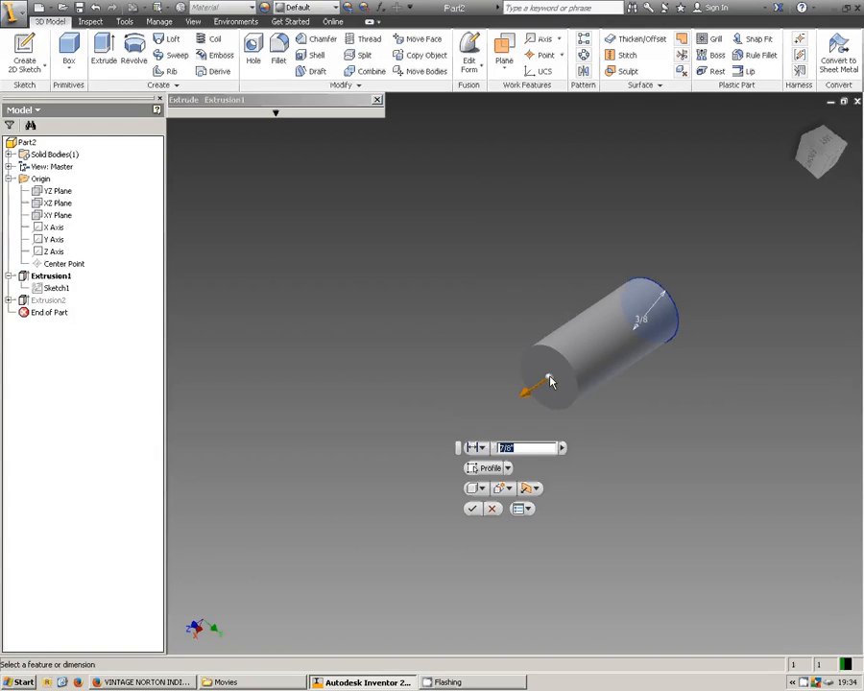
key(Return)
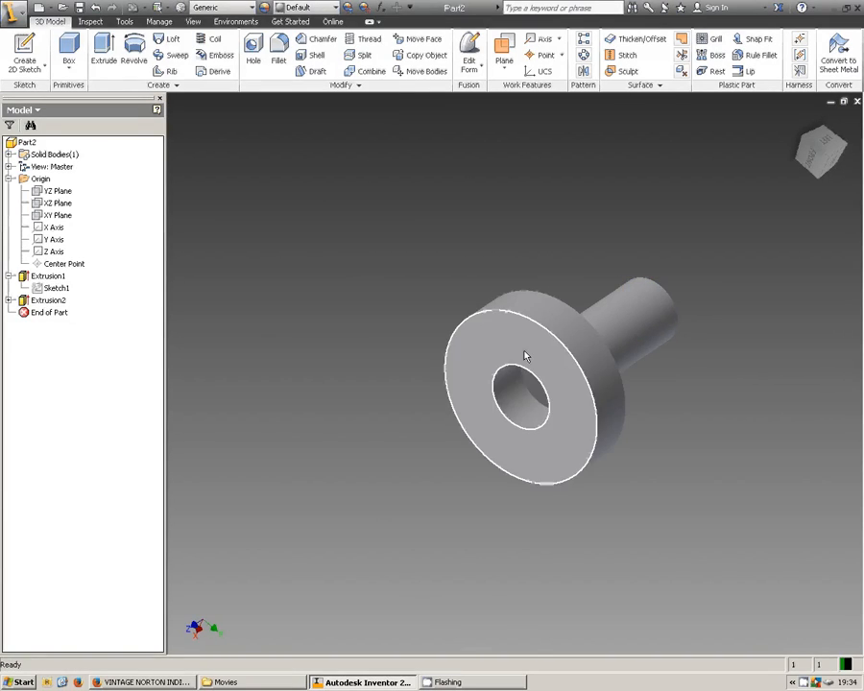
click(95, 7)
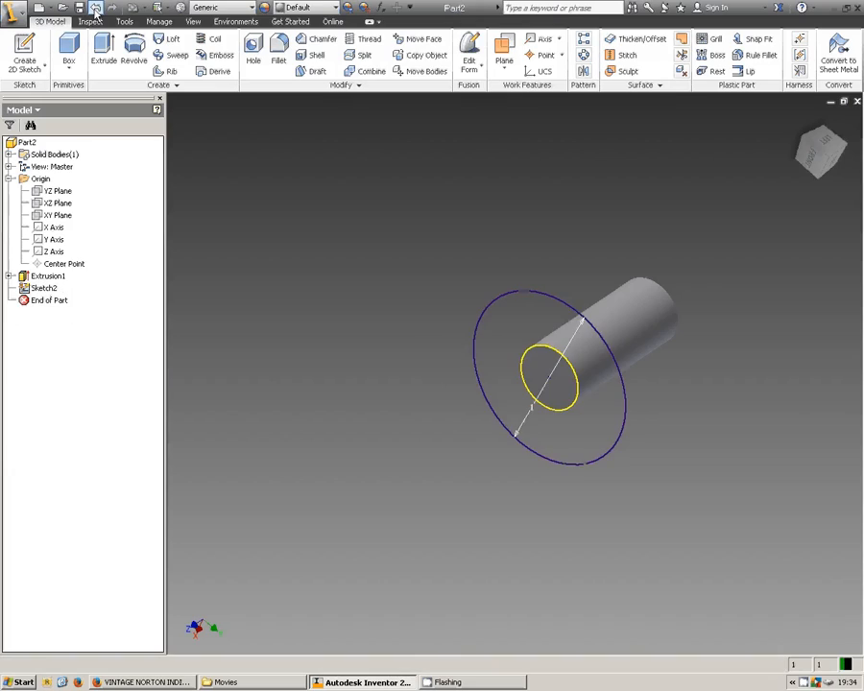
Step: Extrude both the ring and the inner circle of the 1 in sketch by 1/4 in, away from the cylinder
click(104, 50)
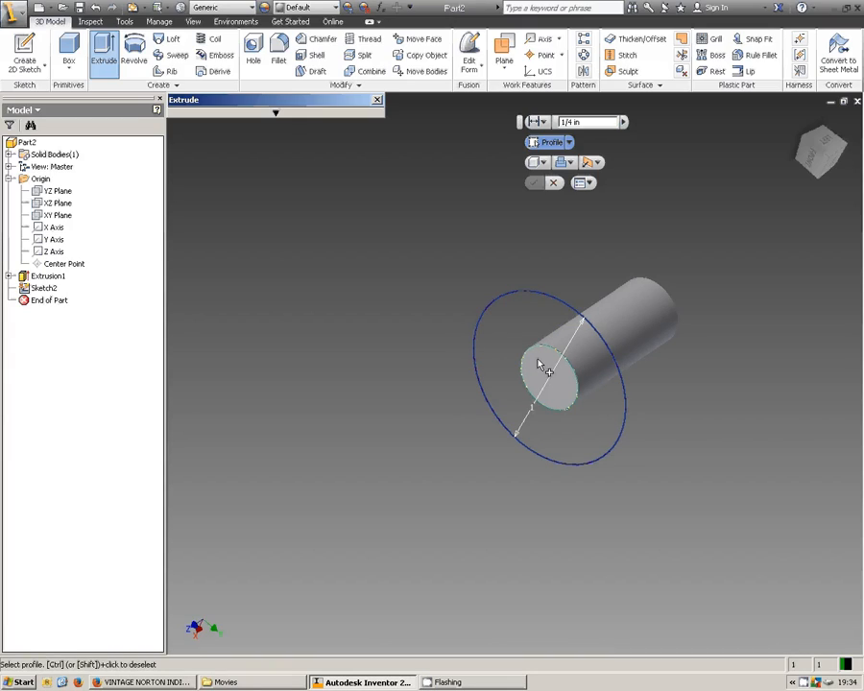
click(523, 324)
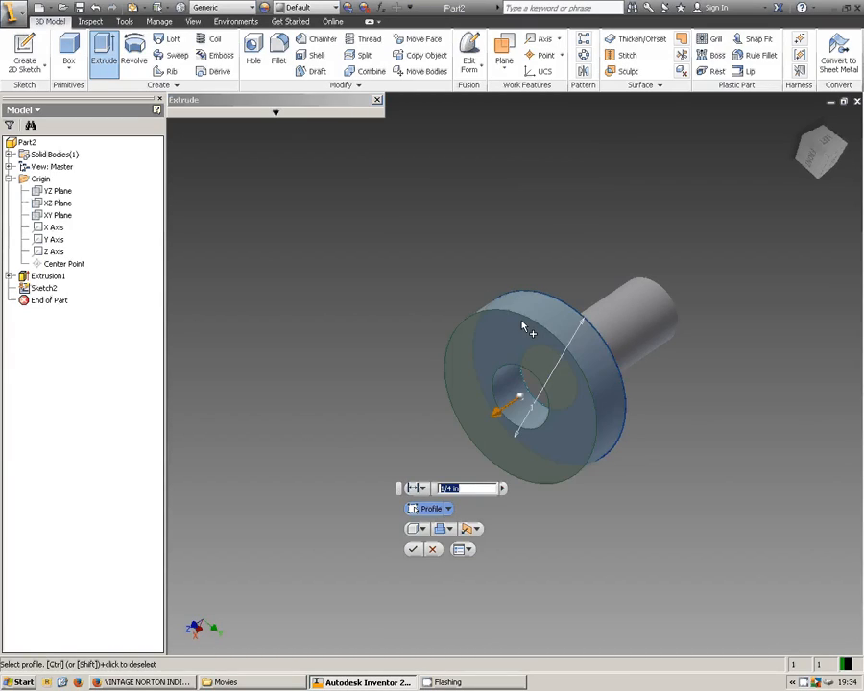
click(527, 382)
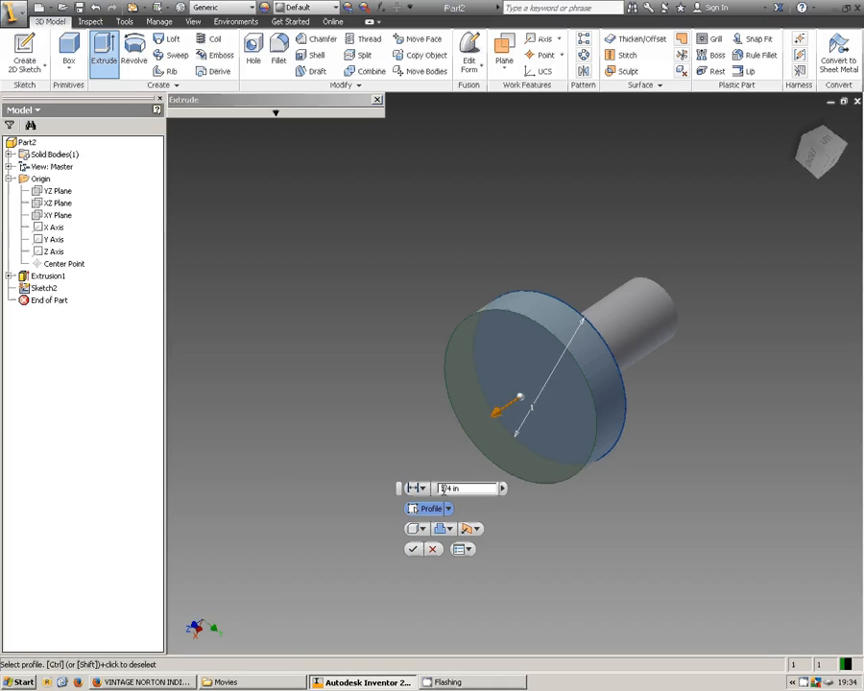
click(413, 549)
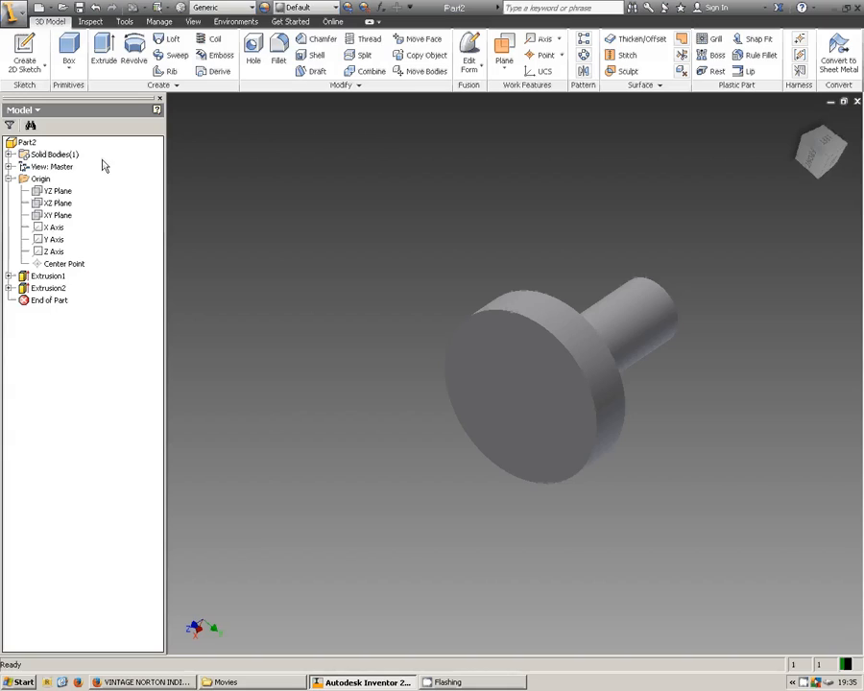
Step: Start a sketch on the flange's outer face and draw a 3/16 in vertical construction line upward from its centre
click(540, 389)
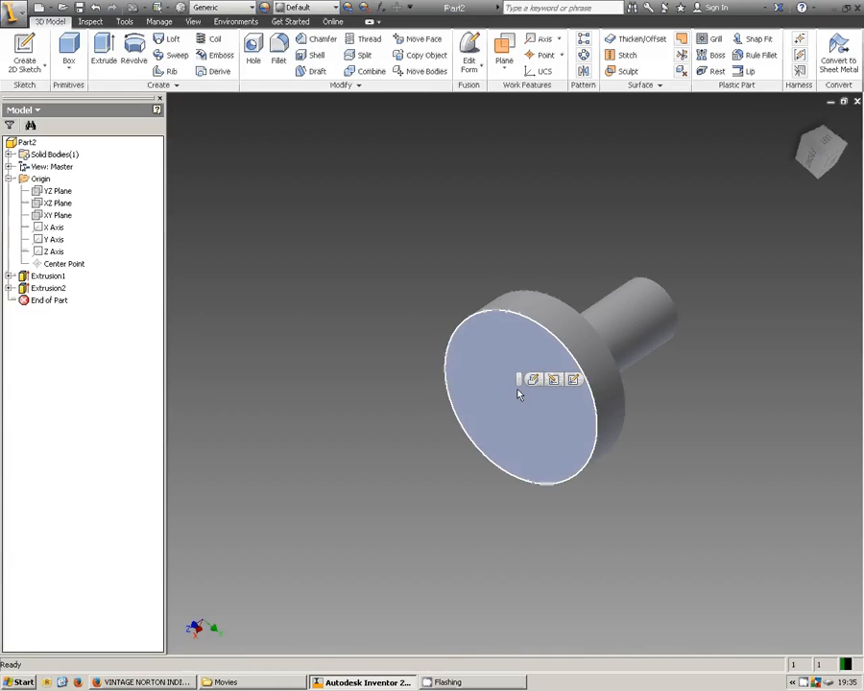
click(573, 380)
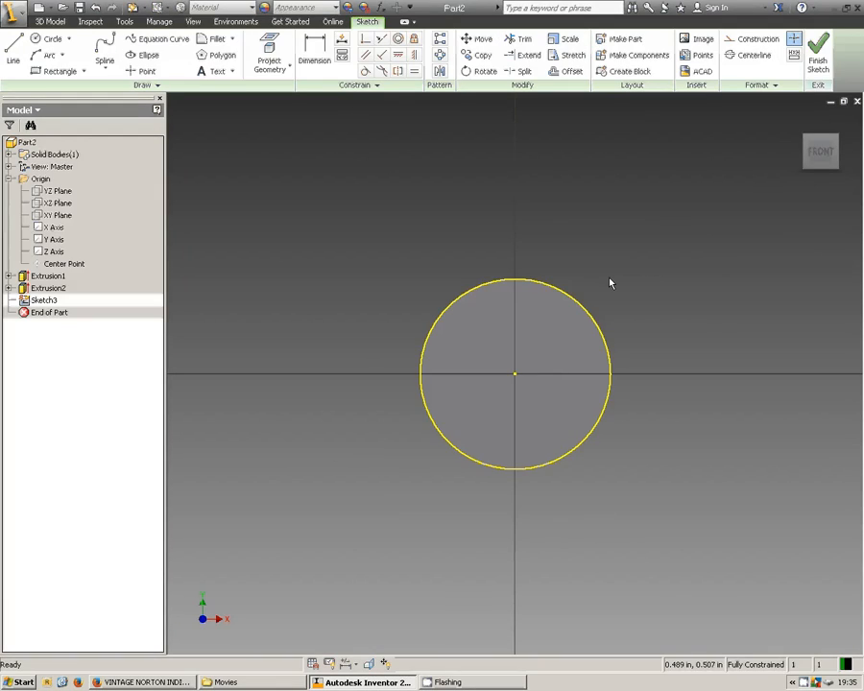
click(753, 39)
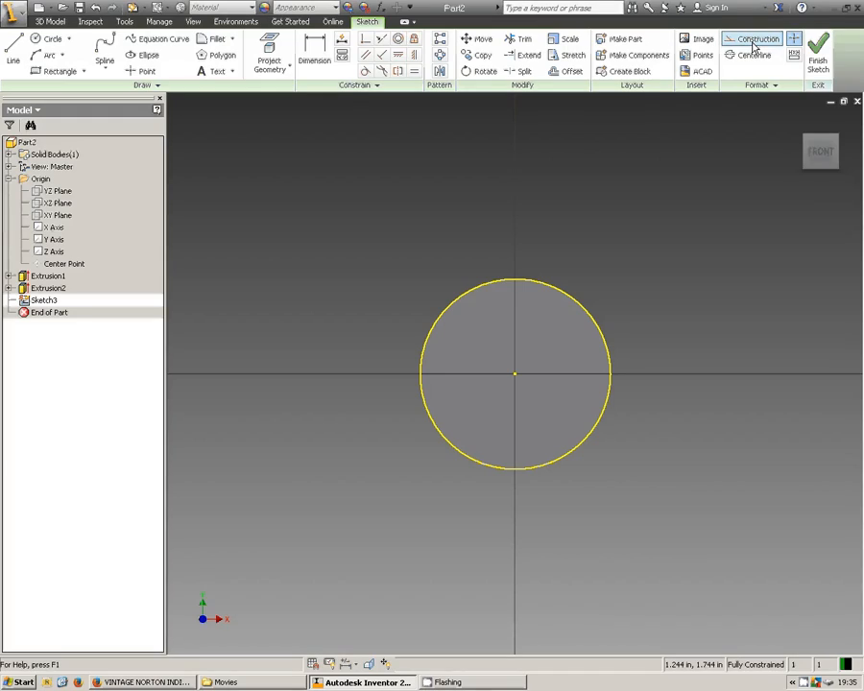
click(14, 48)
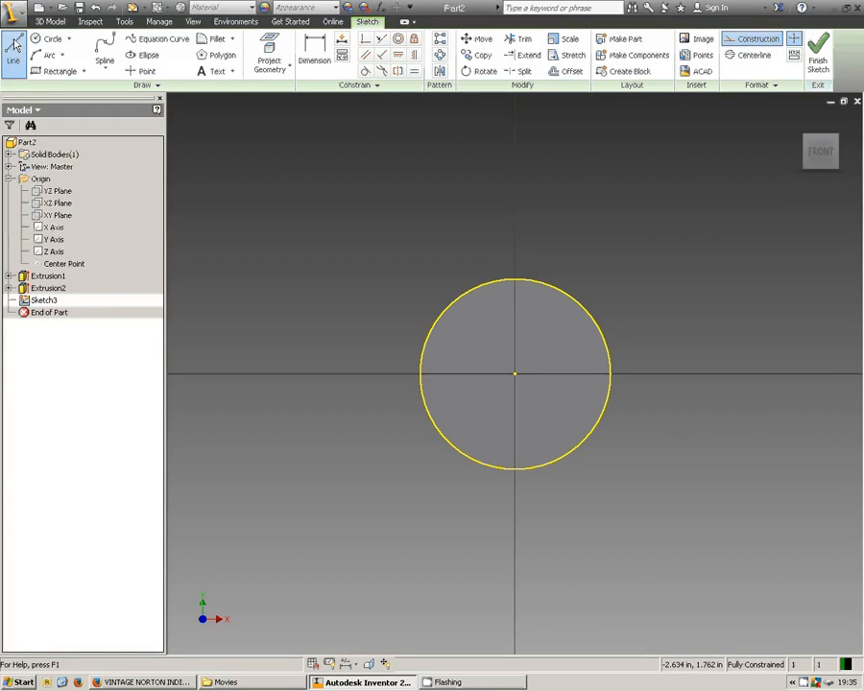
click(515, 373)
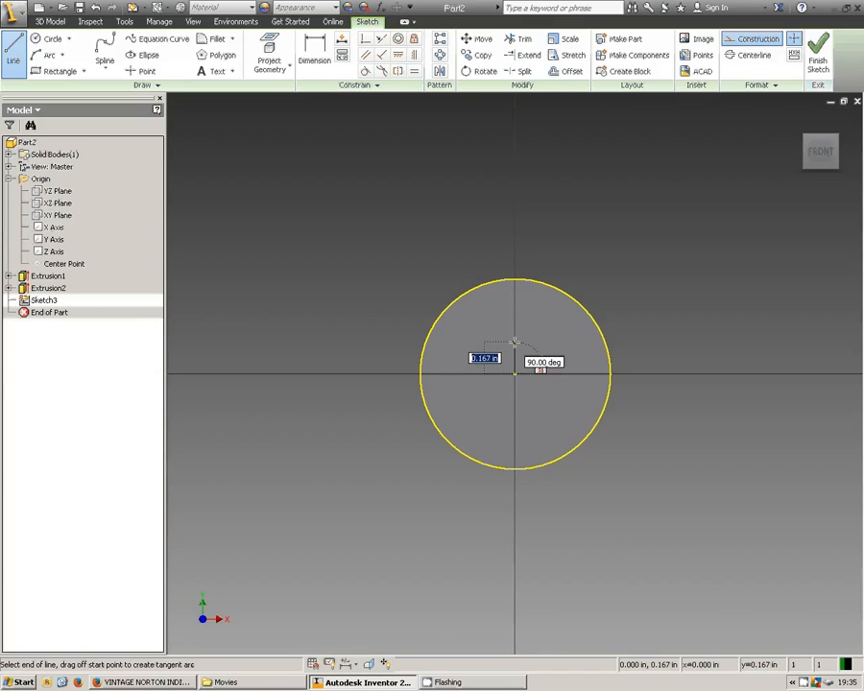
text(3/16)
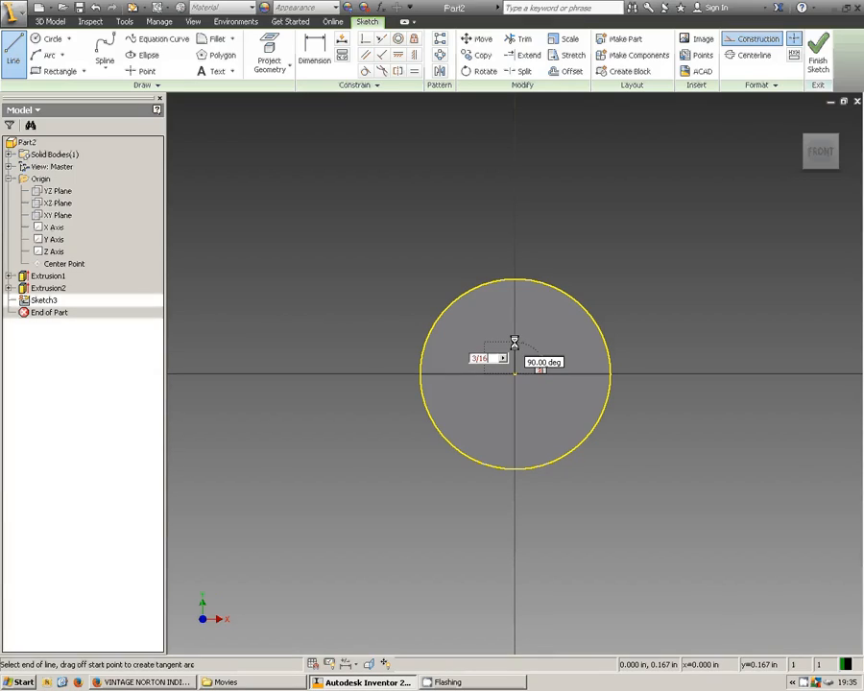
key(Return)
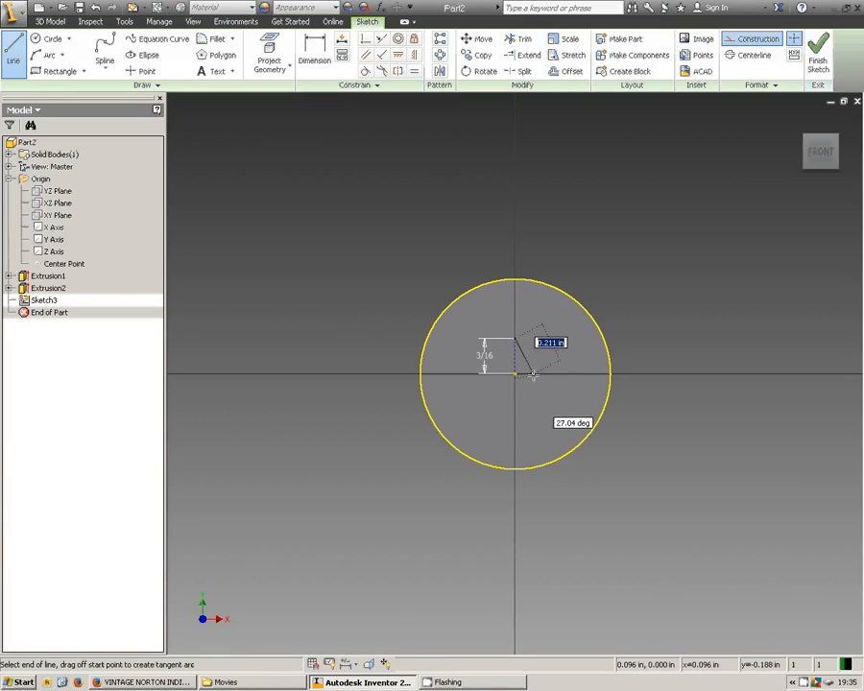
key(Escape)
Step: Draw a second 3/16 in vertical construction line straight down from the flange's centre
click(13, 48)
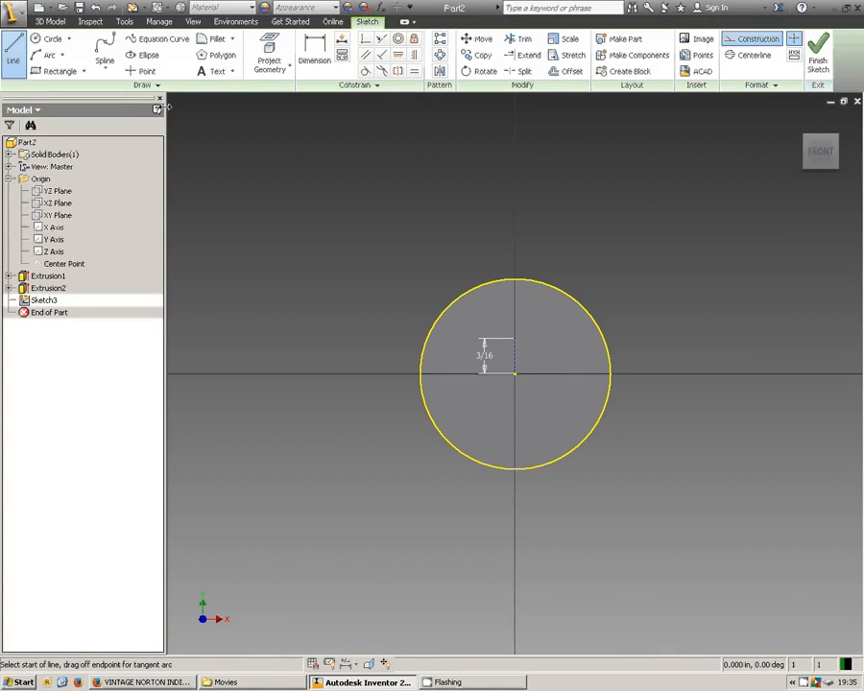
click(515, 374)
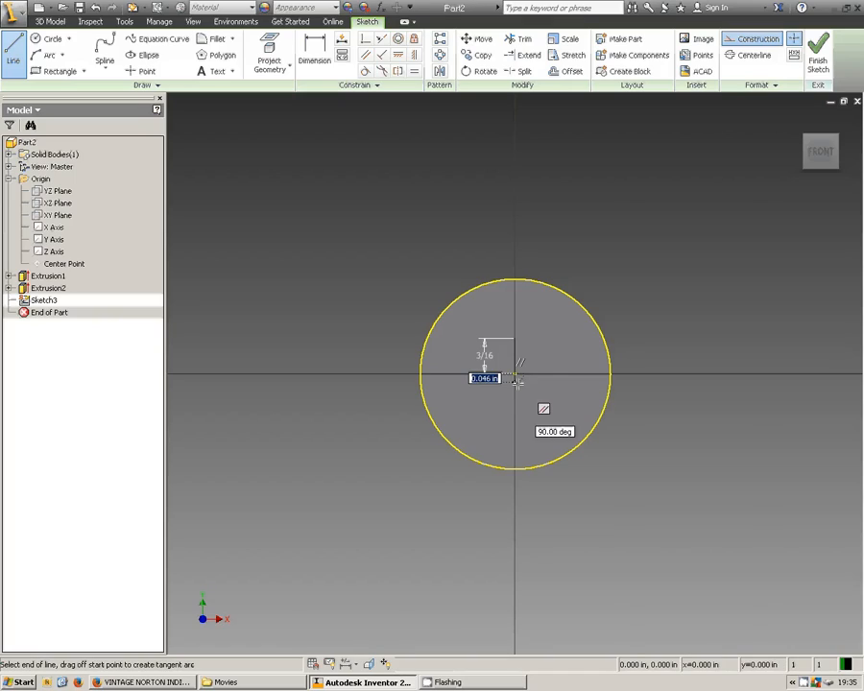
text(3/16)
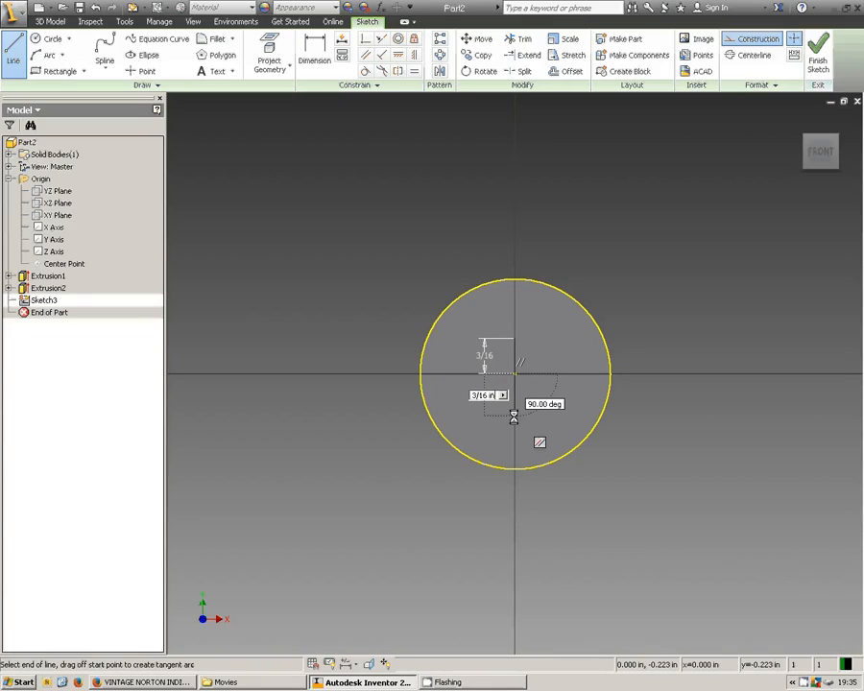
key(Return)
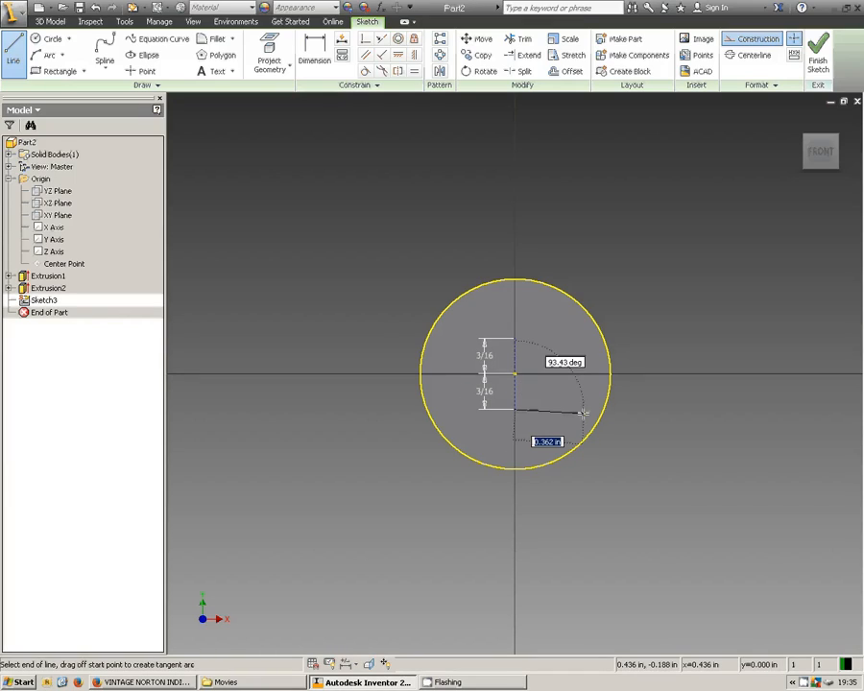
key(Escape)
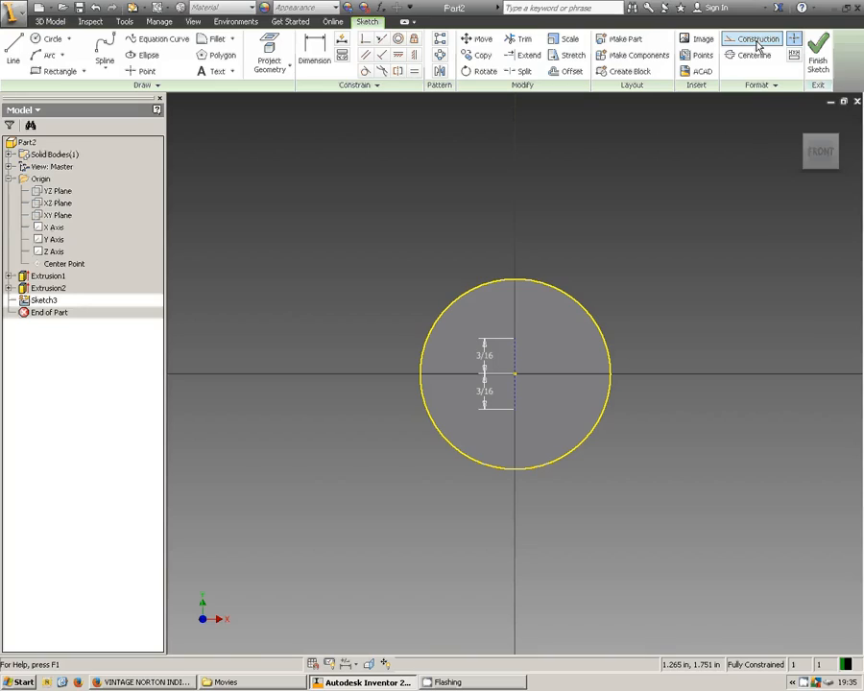
Step: With construction mode off, draw horizontal lines from the lower construction line's end to the circle's edge on both sides
click(14, 50)
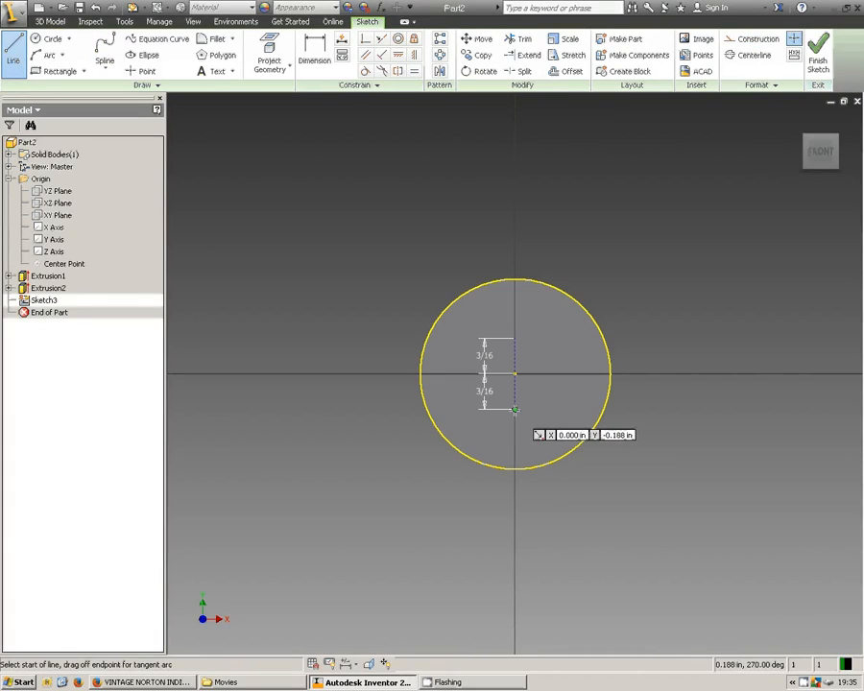
click(514, 410)
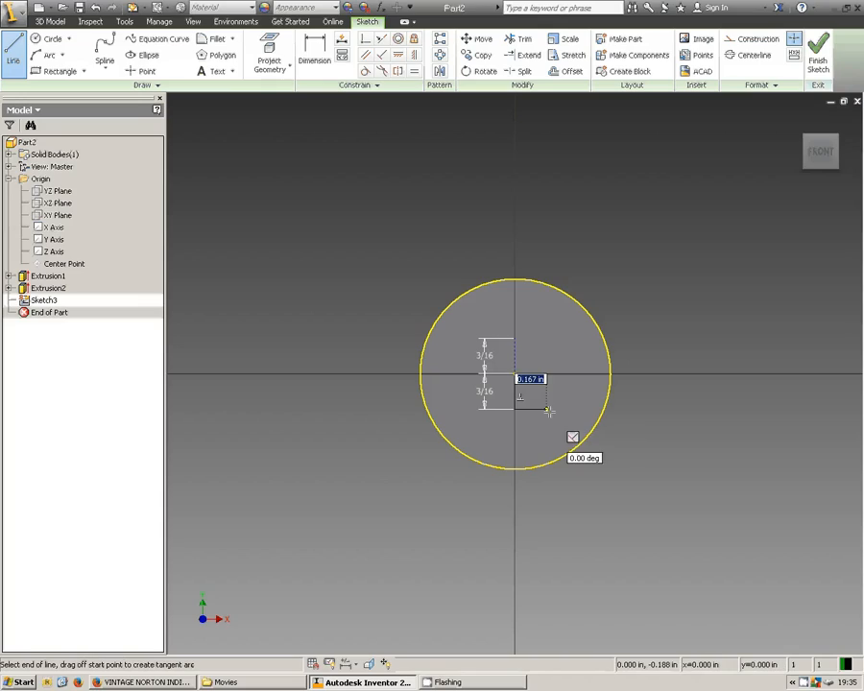
double_click(605, 410)
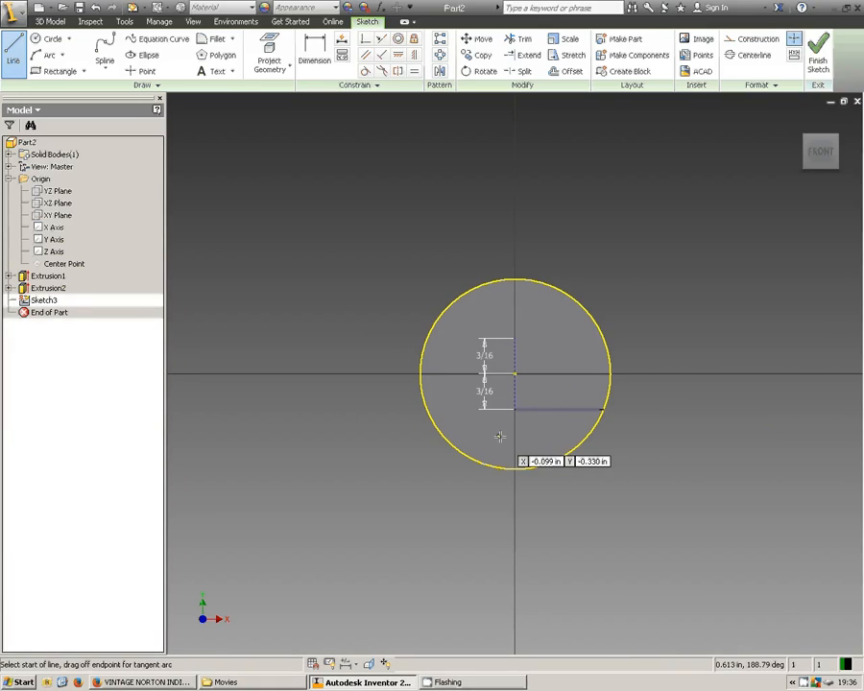
key(Escape)
click(14, 50)
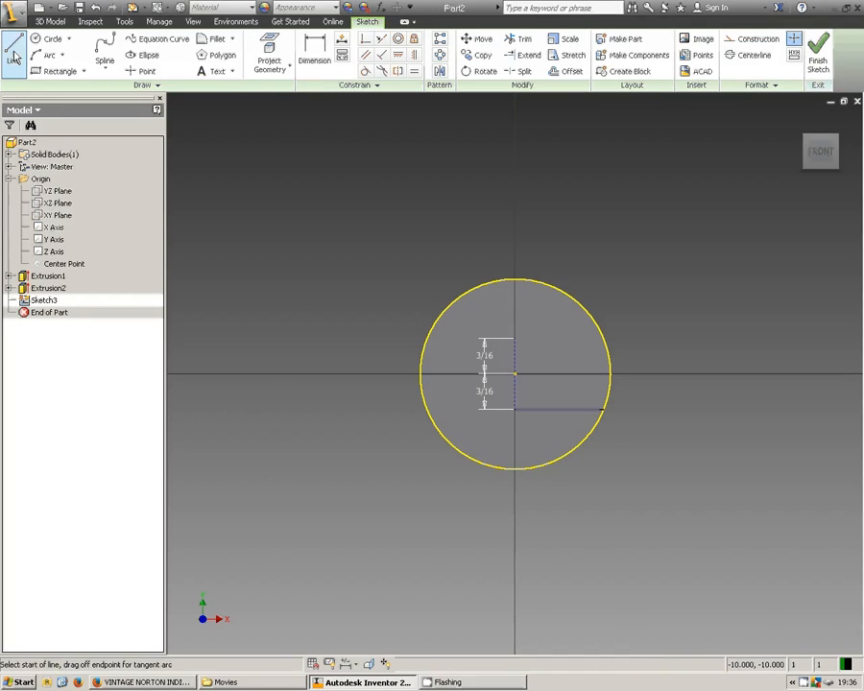
click(514, 410)
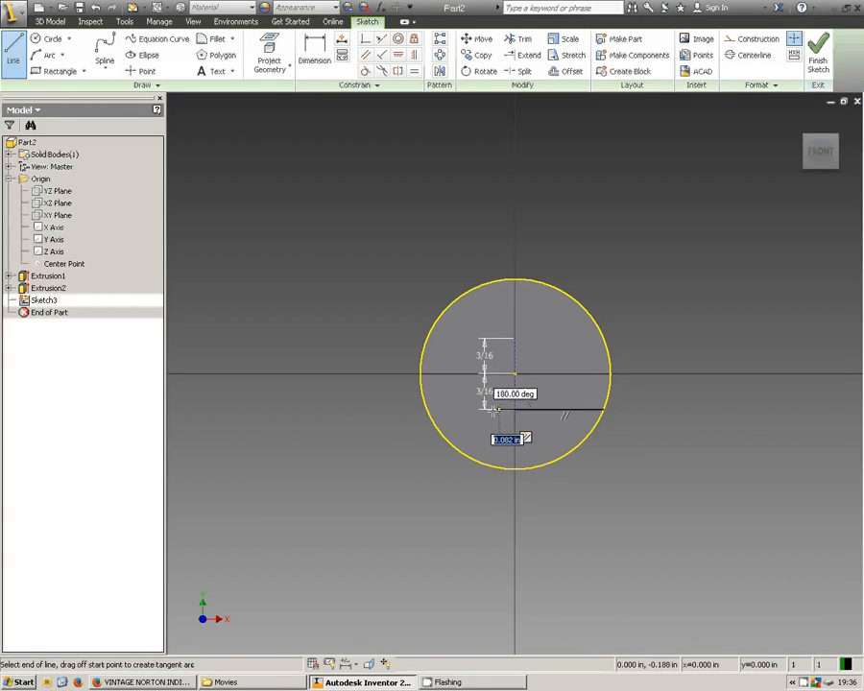
click(424, 411)
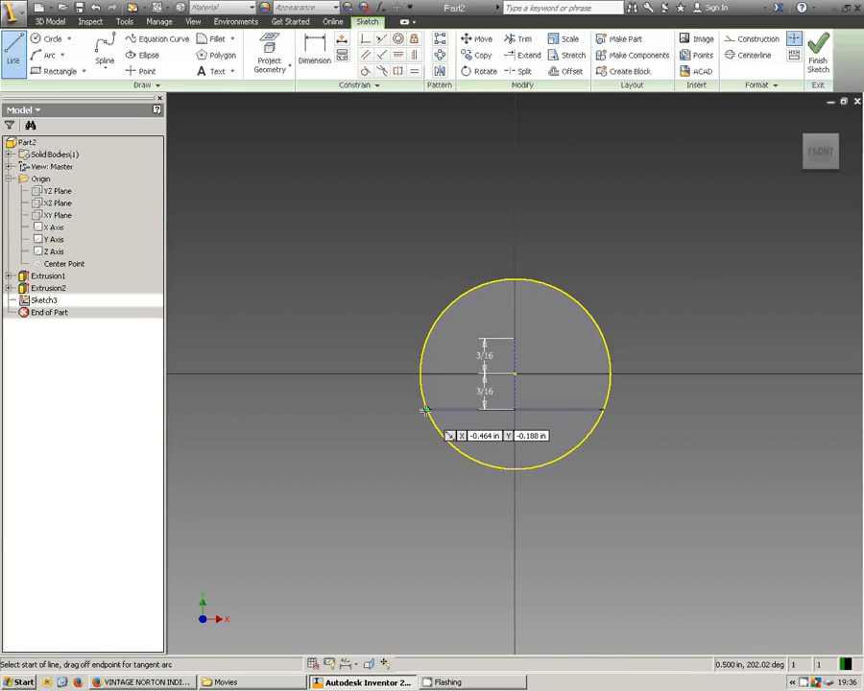
key(Escape)
Step: Draw horizontal lines from the upper construction line's end to the circle's edge on both sides
click(16, 56)
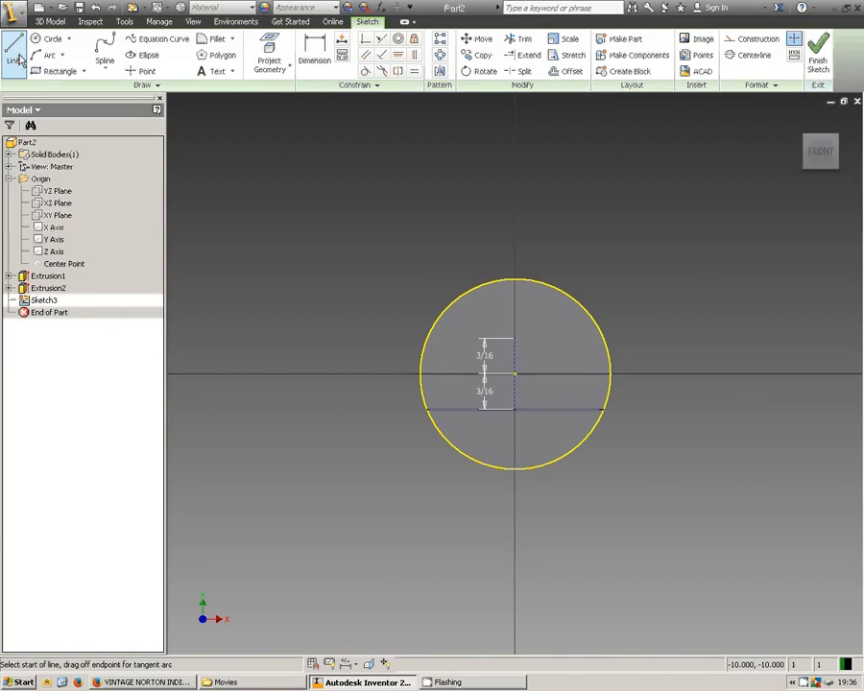
click(516, 338)
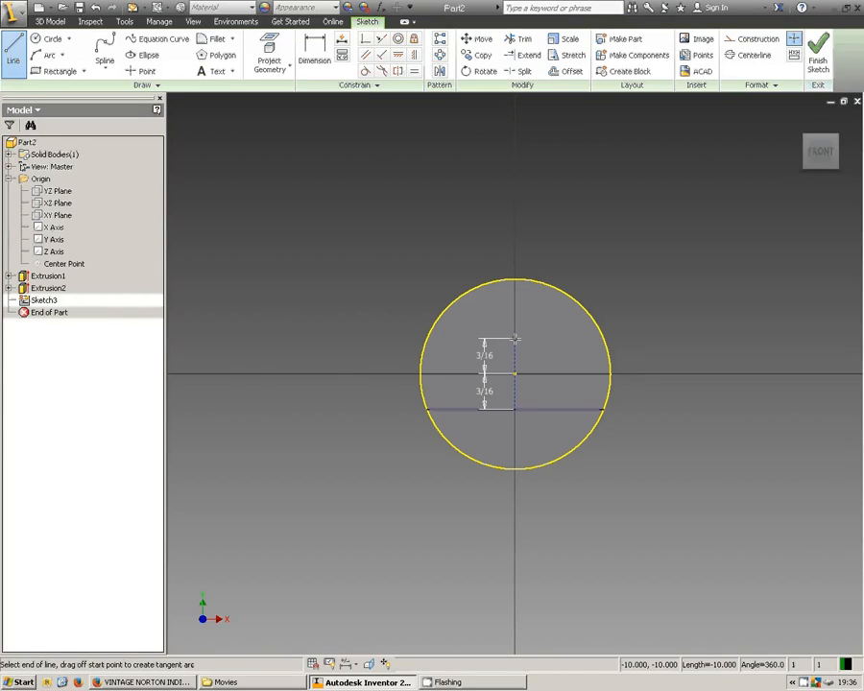
double_click(603, 338)
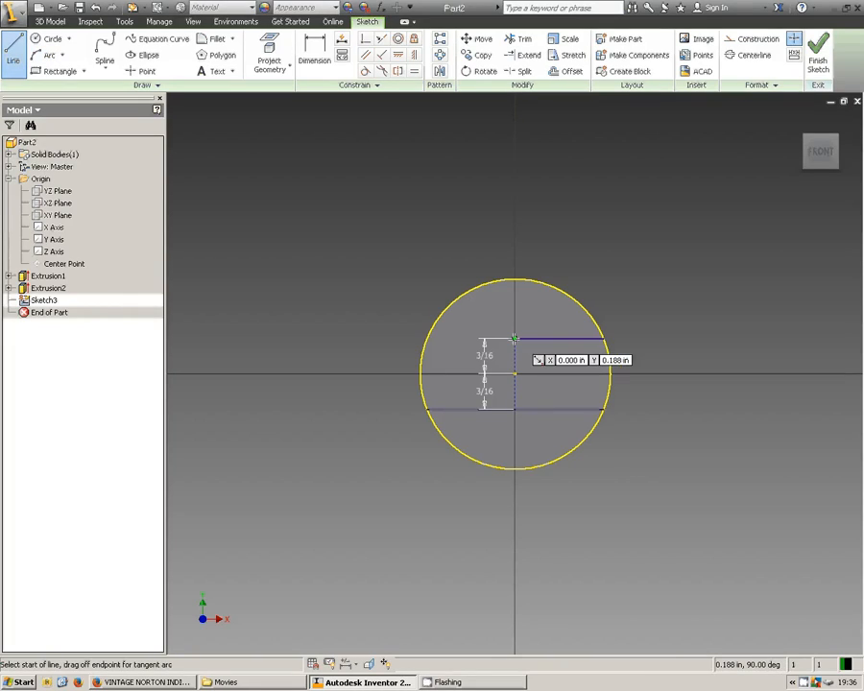
click(514, 339)
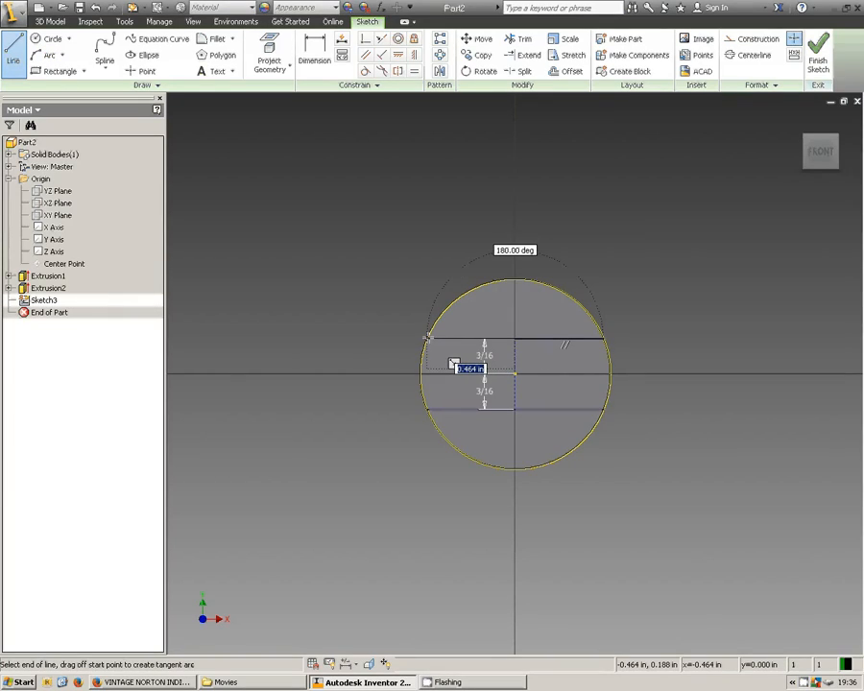
click(426, 338)
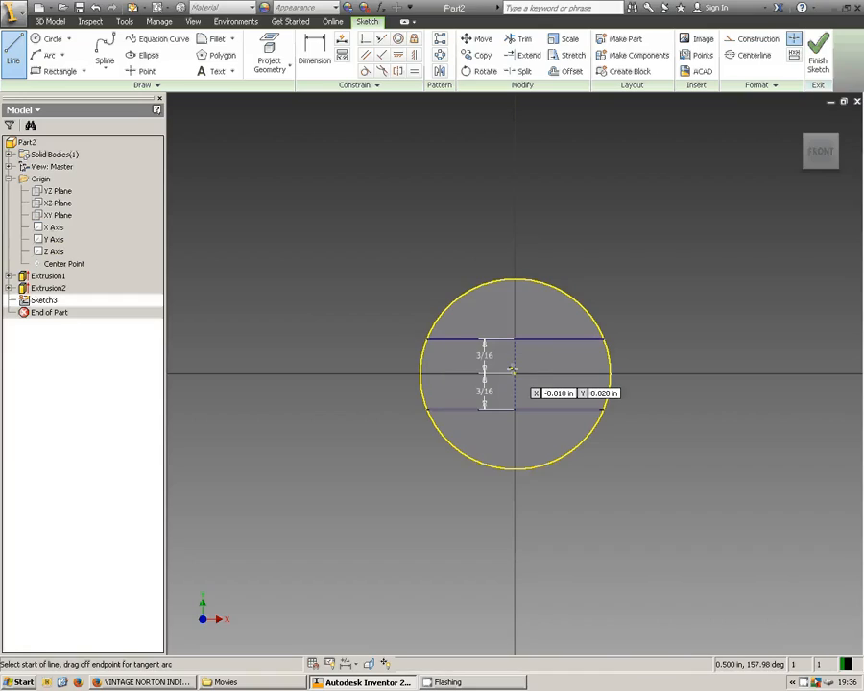
key(Escape)
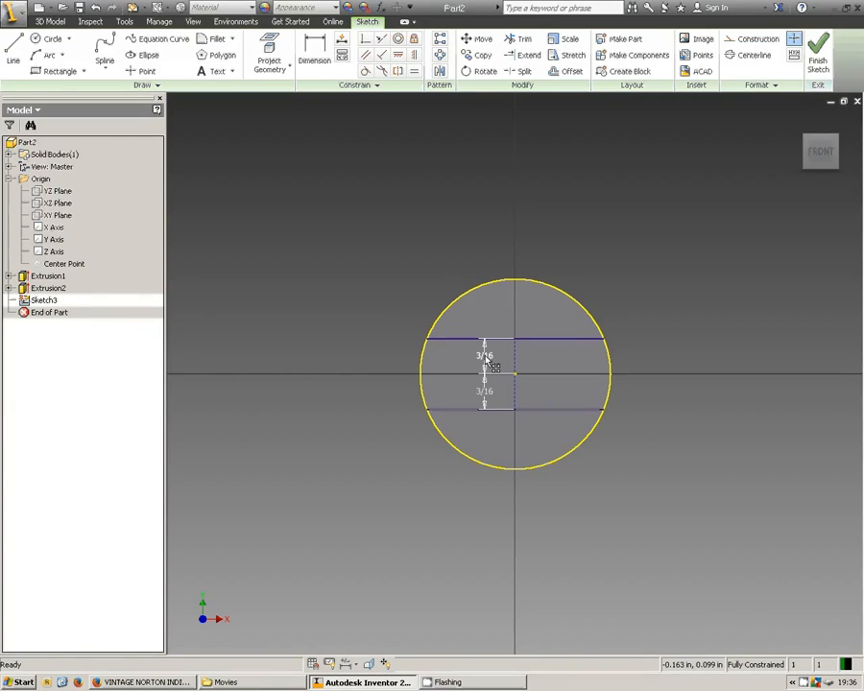
Step: Delete both 3/16 in dimensions from the vertical construction lines
right_click(487, 363)
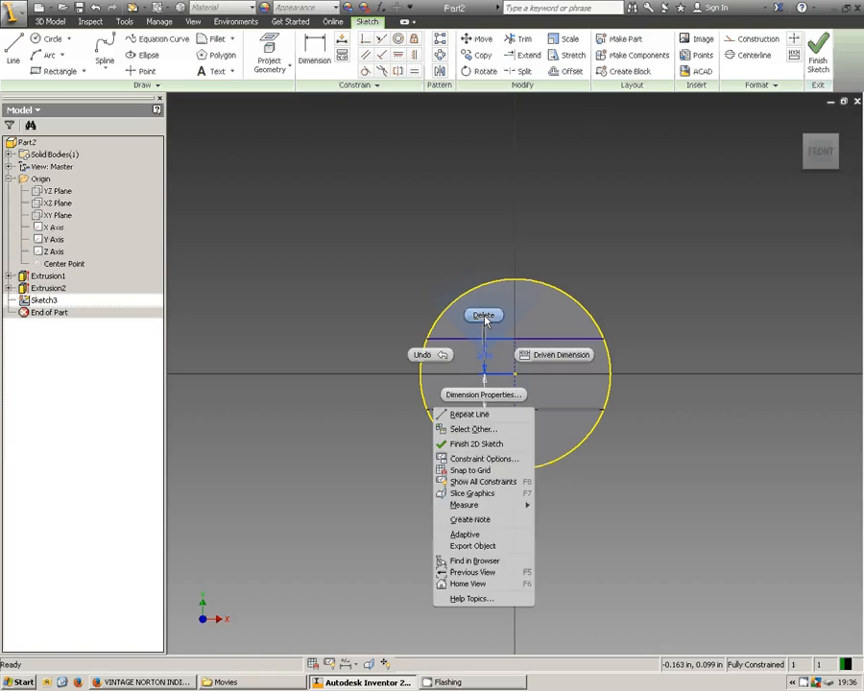
click(484, 316)
right_click(486, 392)
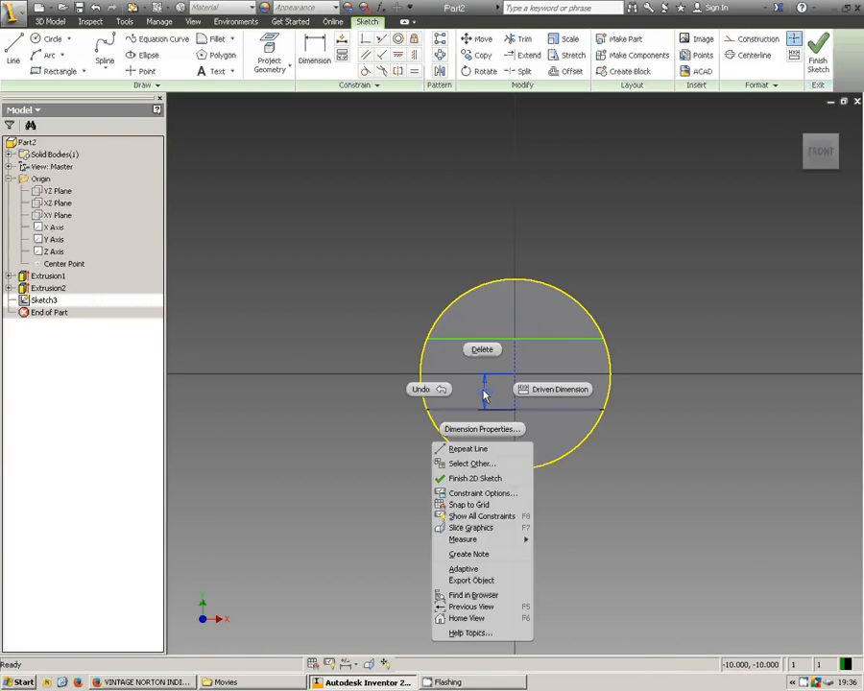
click(484, 352)
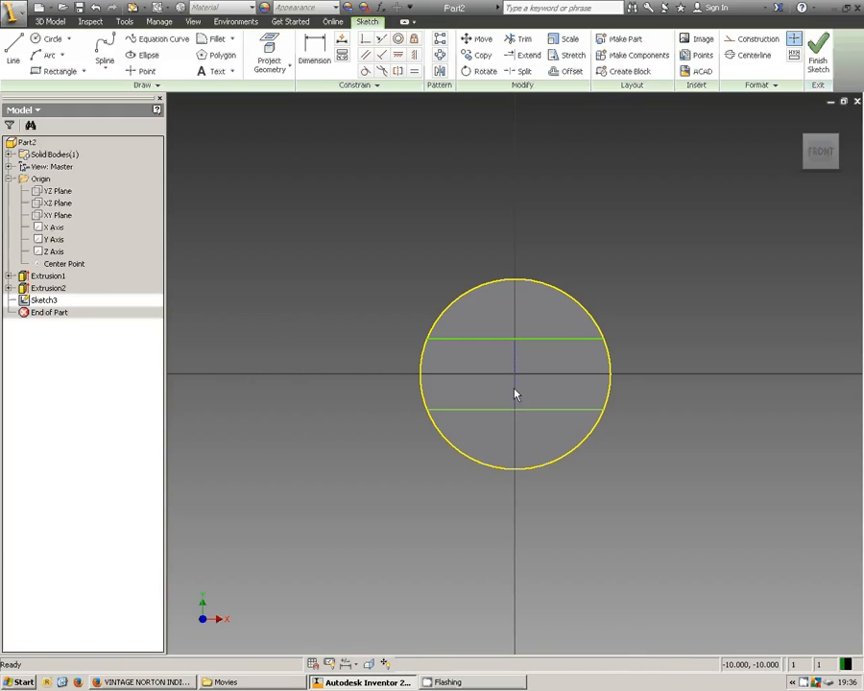
Step: Delete the two vertical construction lines running from the flange's centre to the chords
right_click(516, 391)
click(513, 349)
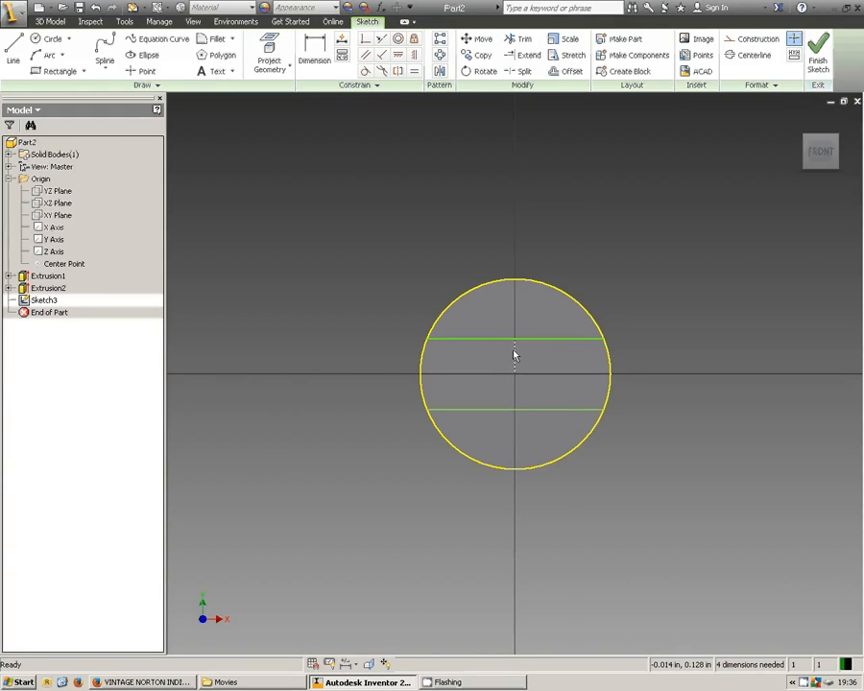
right_click(514, 347)
click(517, 353)
right_click(515, 355)
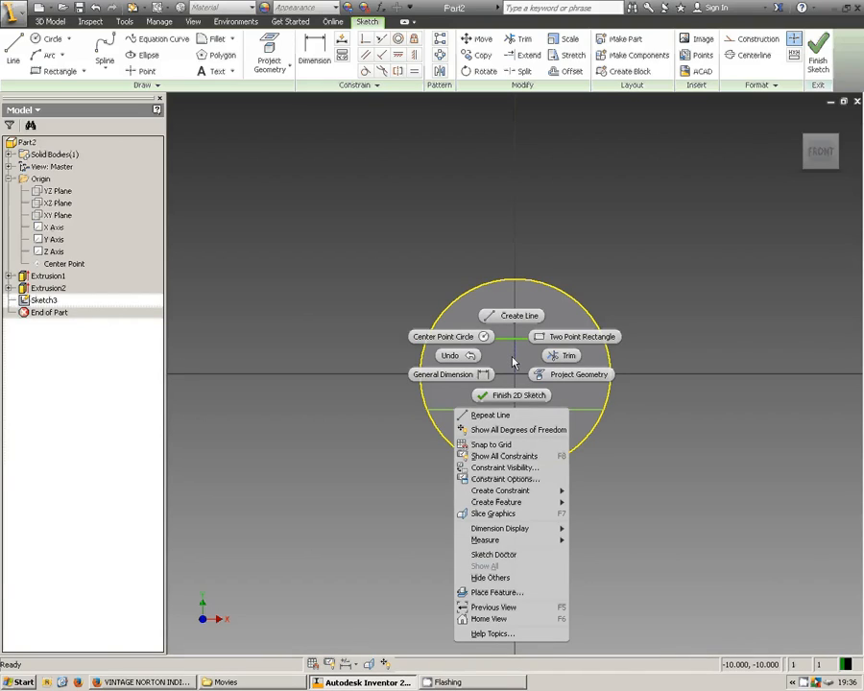
click(514, 362)
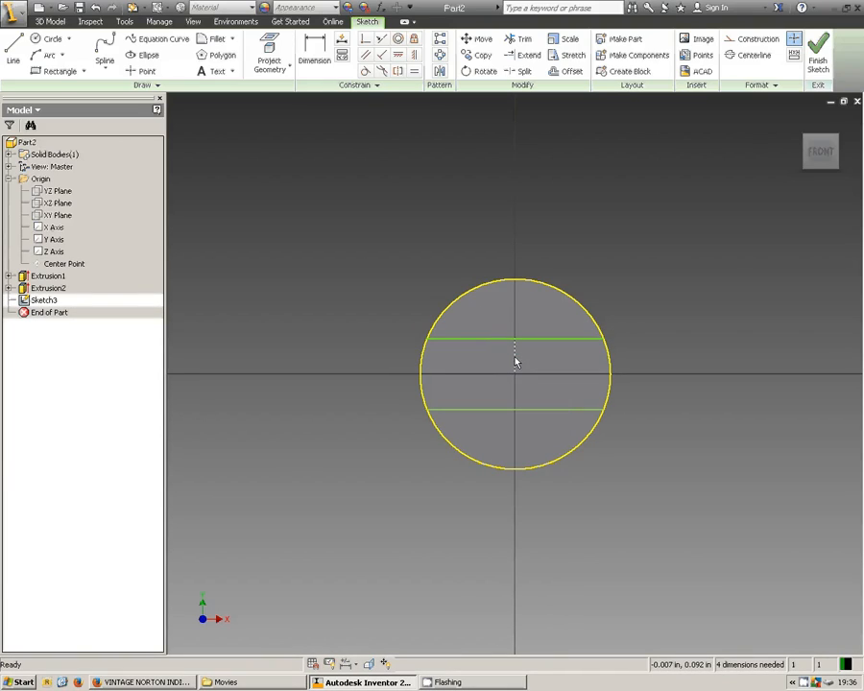
right_click(516, 360)
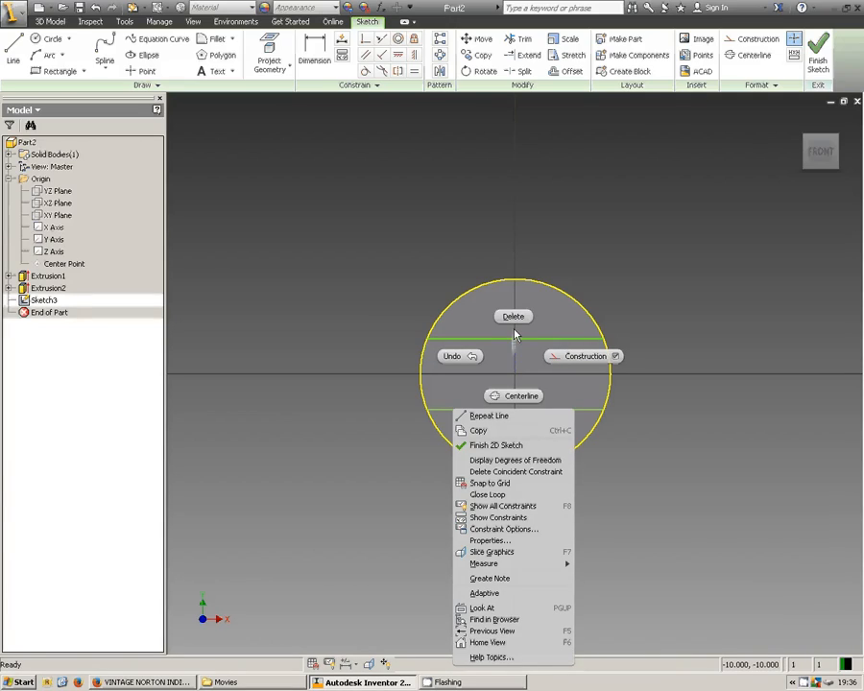
click(509, 313)
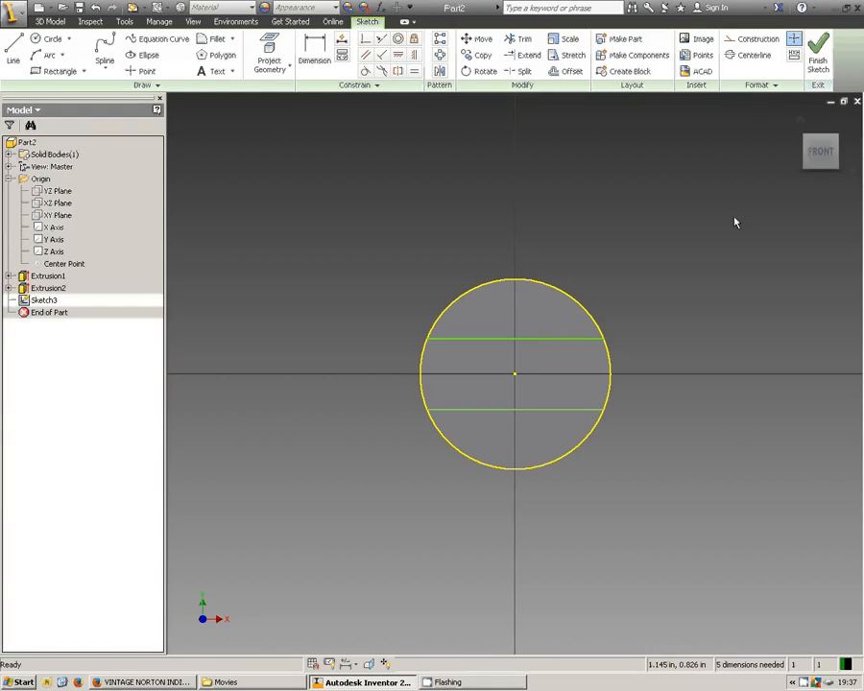
Step: Finish the sketch and extrude the region between the two chords 3/4 in outward from the flange face
click(817, 50)
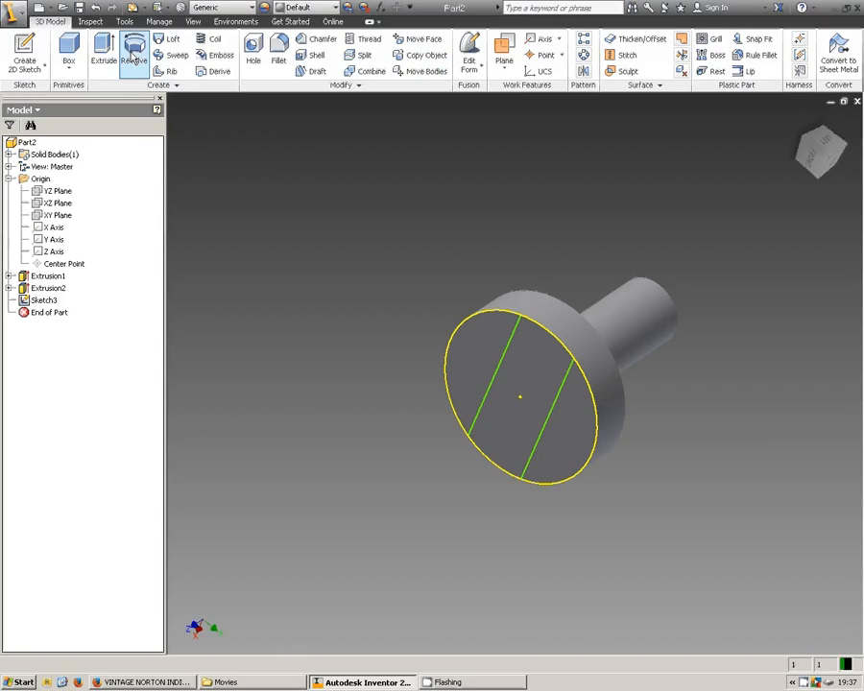
click(103, 50)
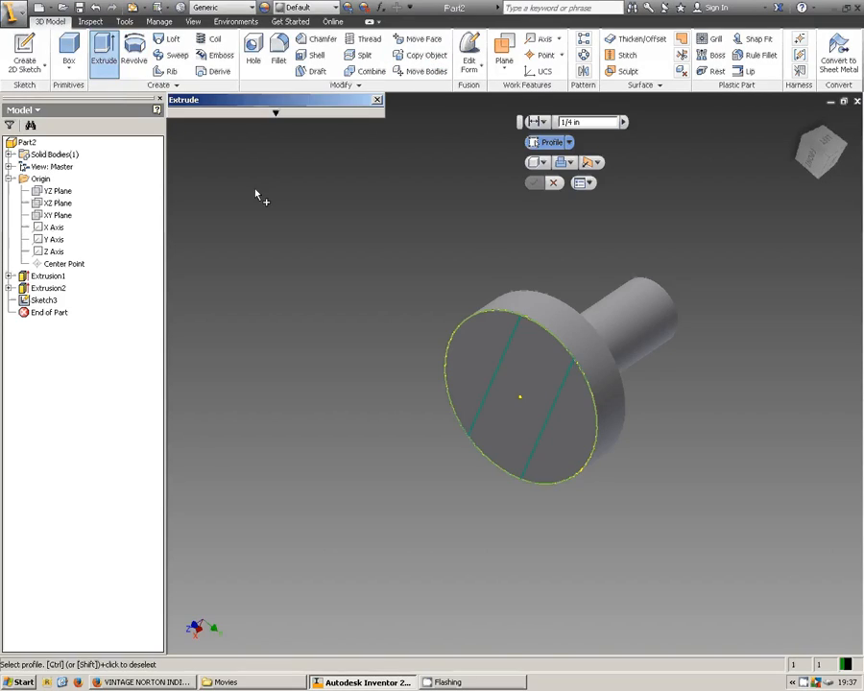
click(528, 376)
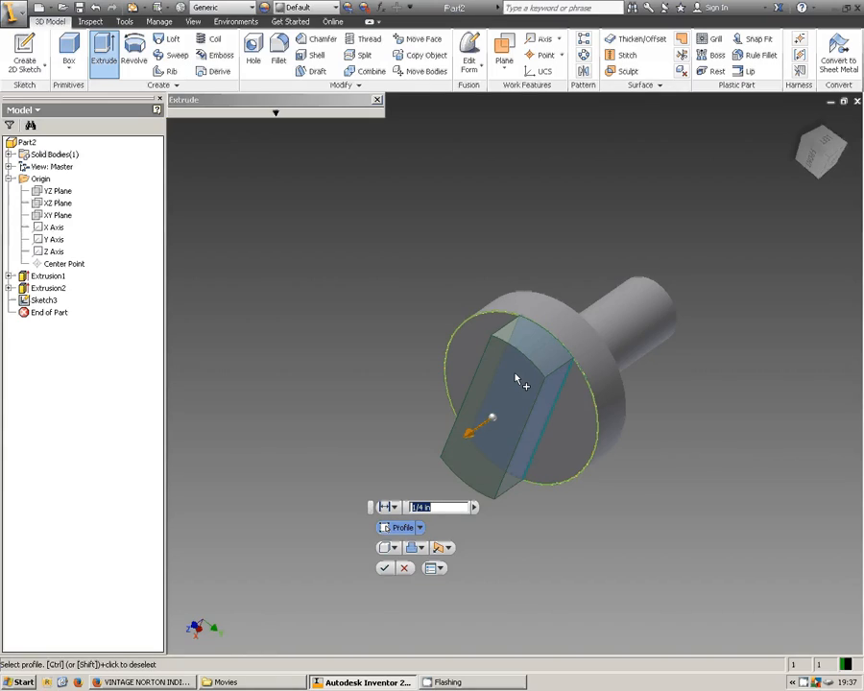
text(3/4 in)
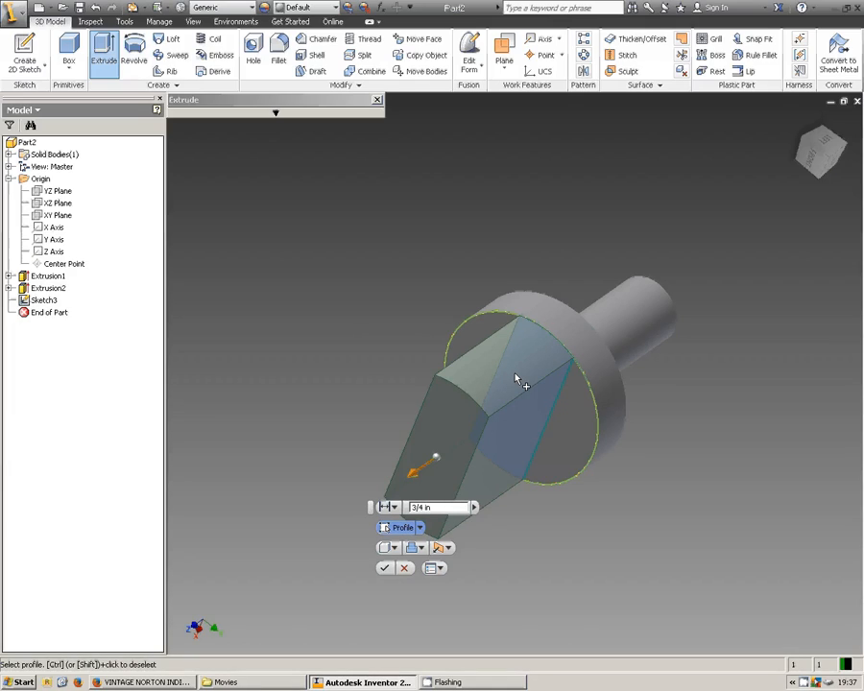
click(384, 569)
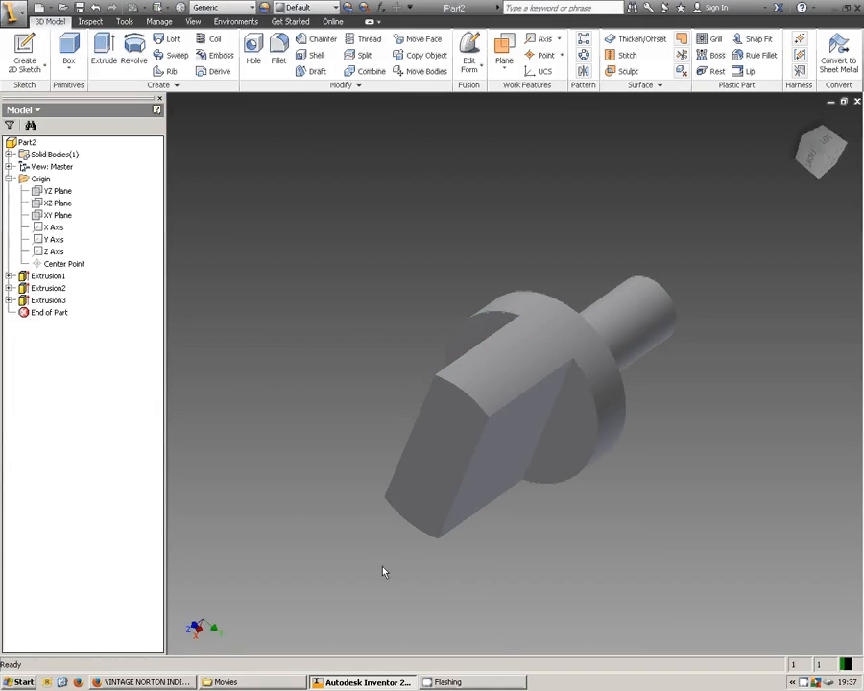
Step: Start a new sketch on the flat upper face of the extruded block, viewed from the top
middle_drag(264, 484, 238, 484)
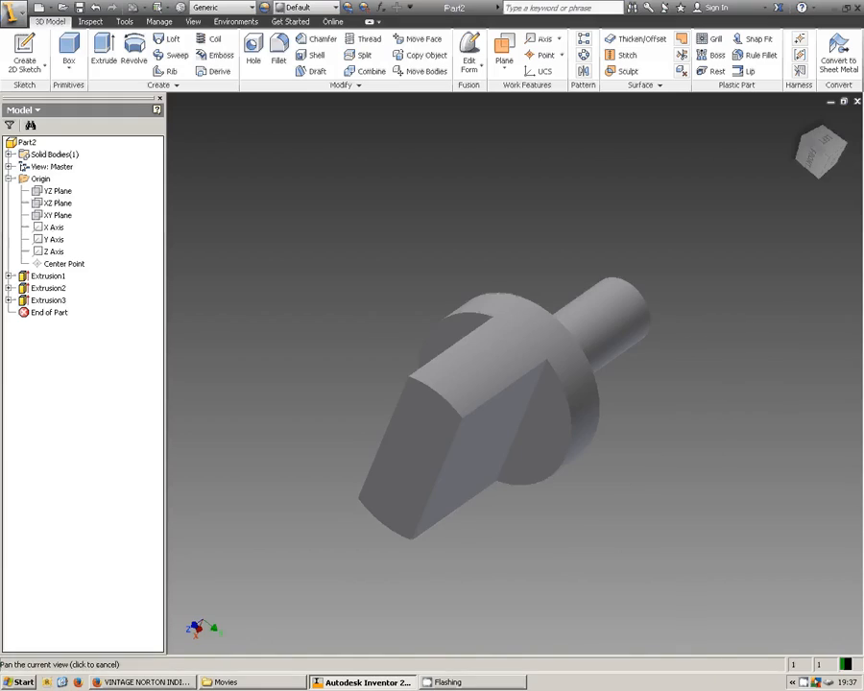
click(800, 120)
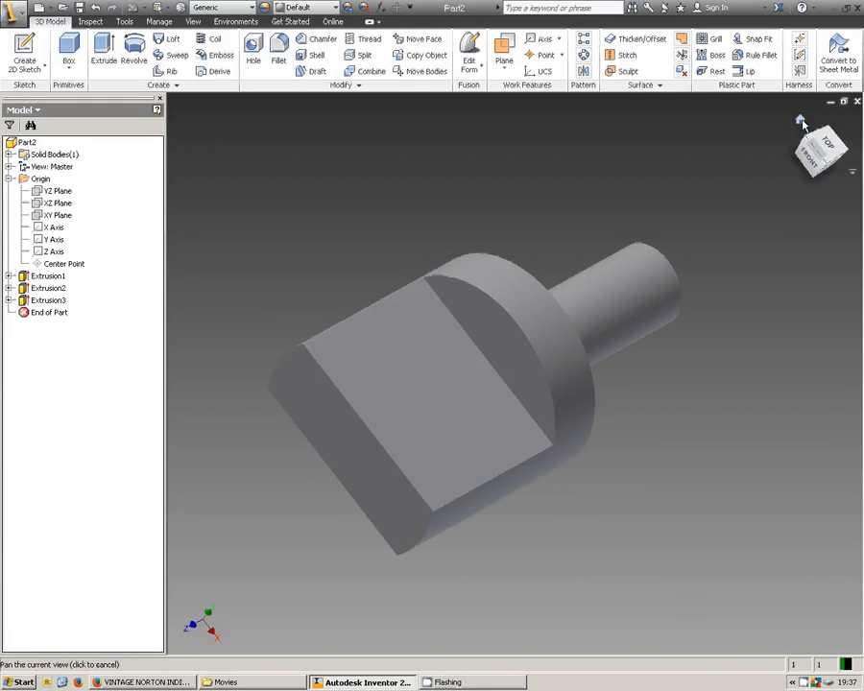
scroll(824, 144, up, 2)
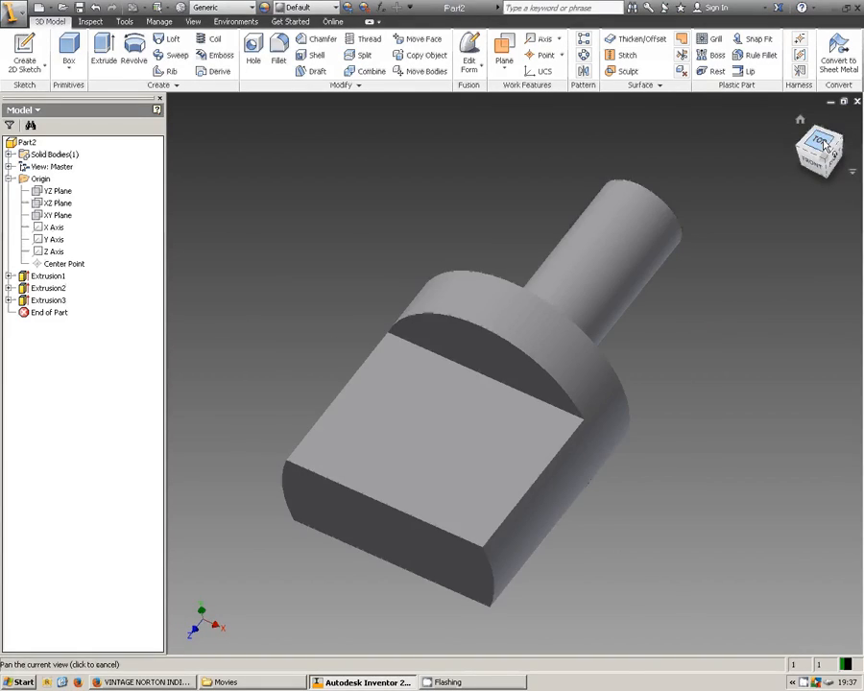
click(823, 142)
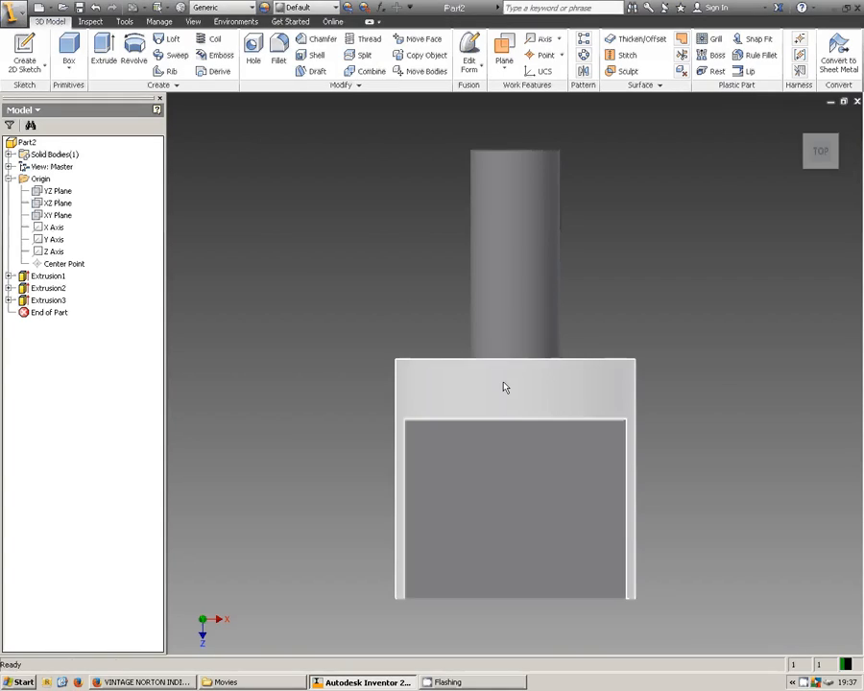
click(518, 482)
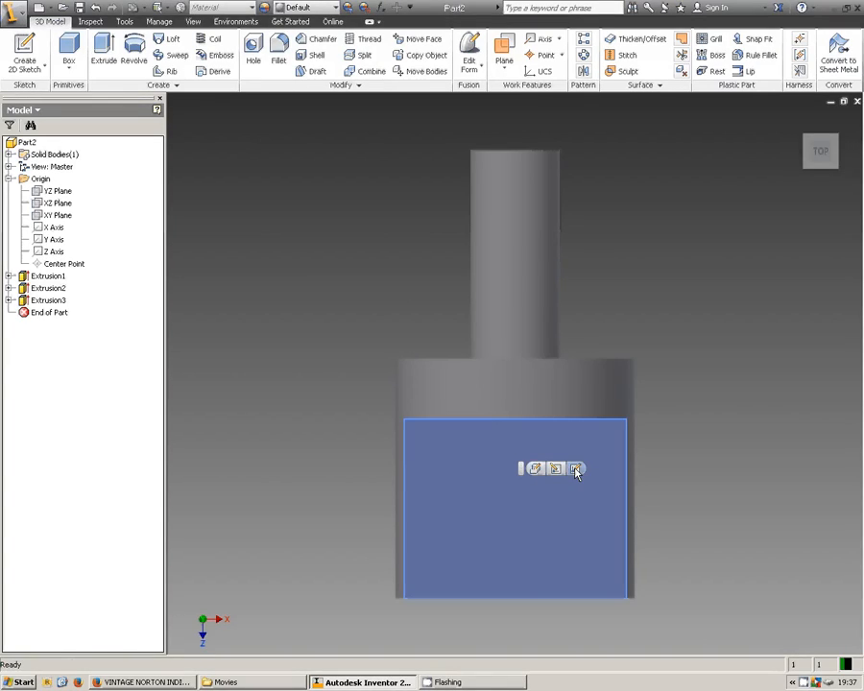
click(579, 469)
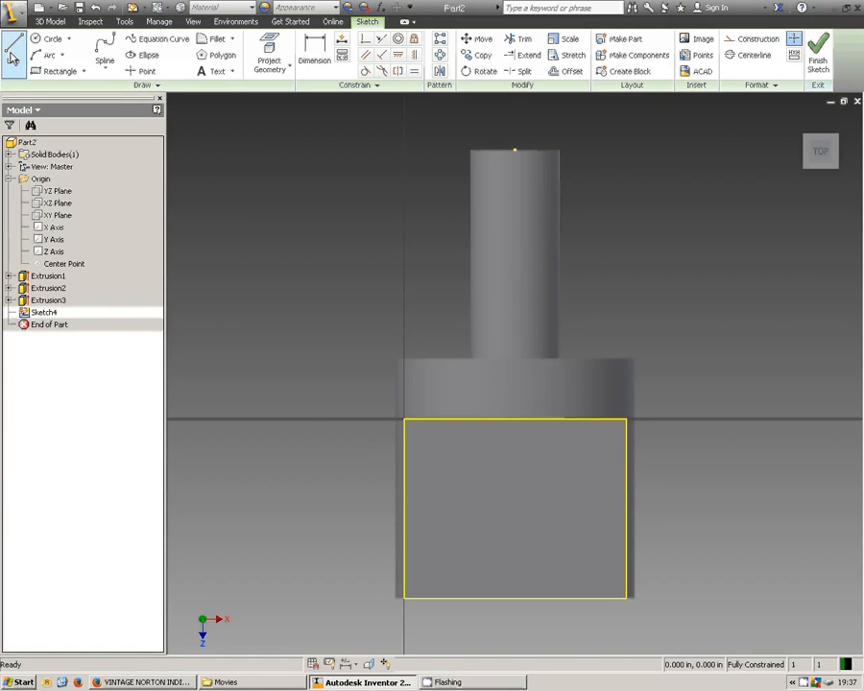
Step: Draw two diagonal construction lines joining the opposite corners of the block's rectangular face
click(754, 40)
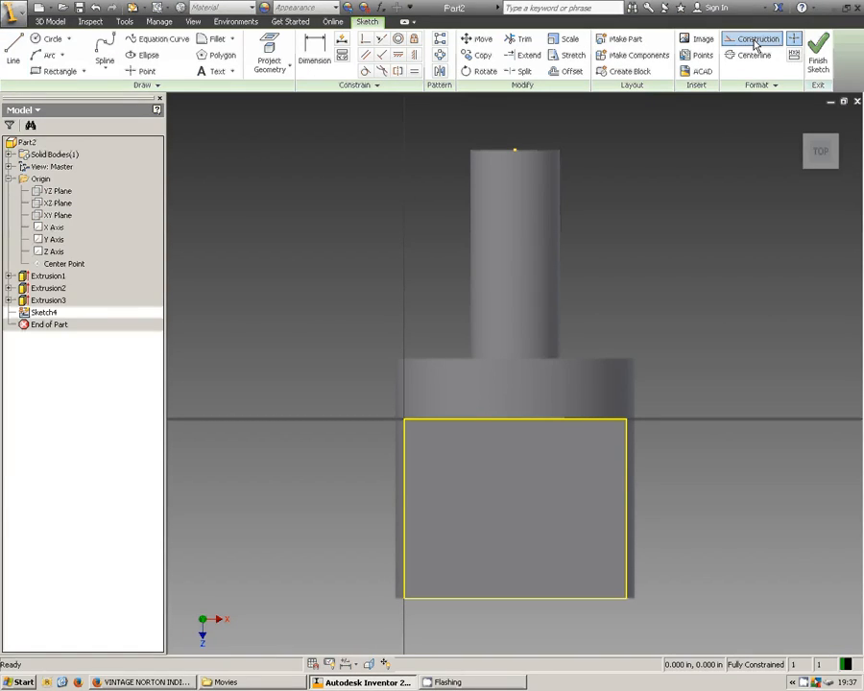
click(11, 46)
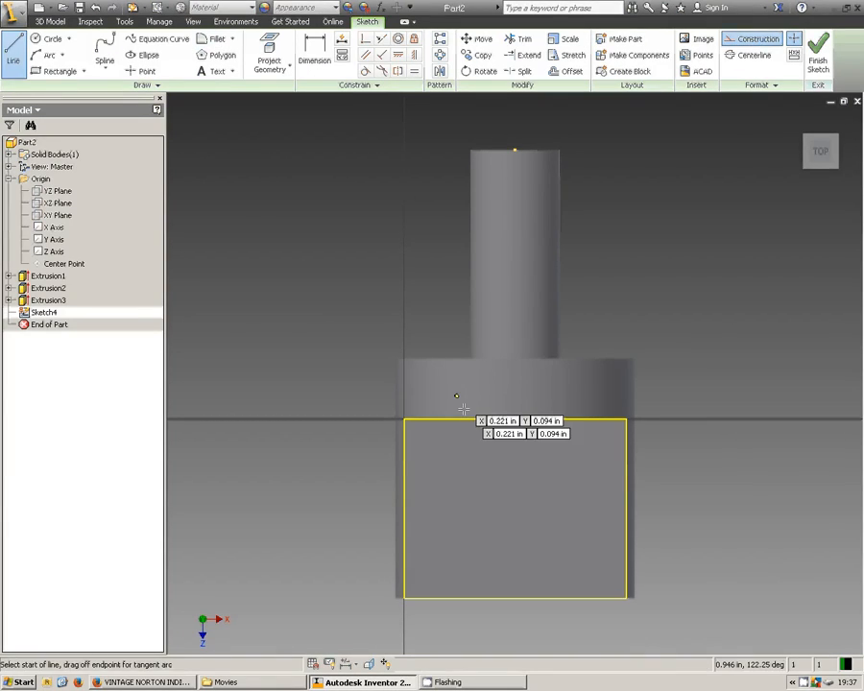
click(404, 597)
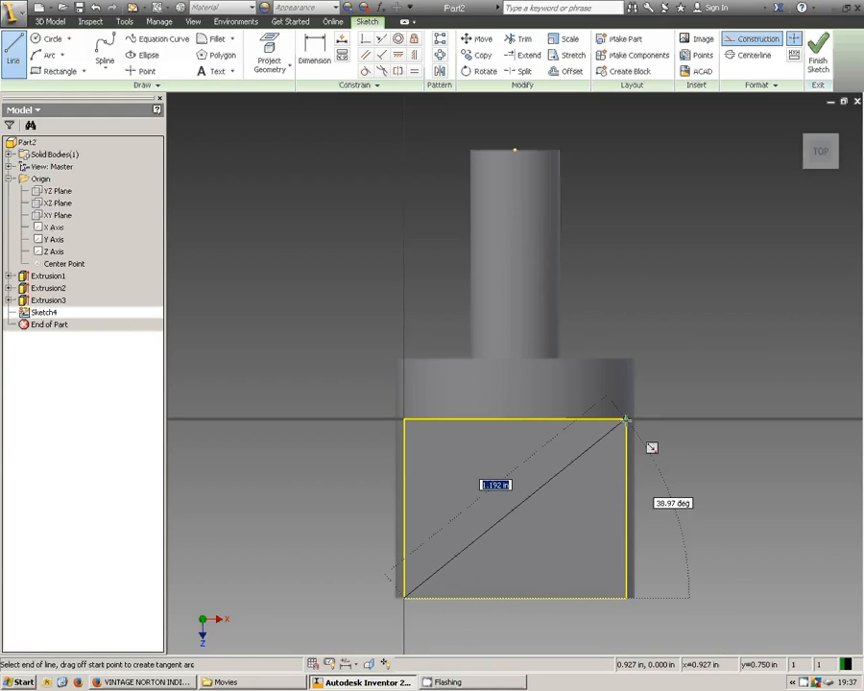
click(623, 421)
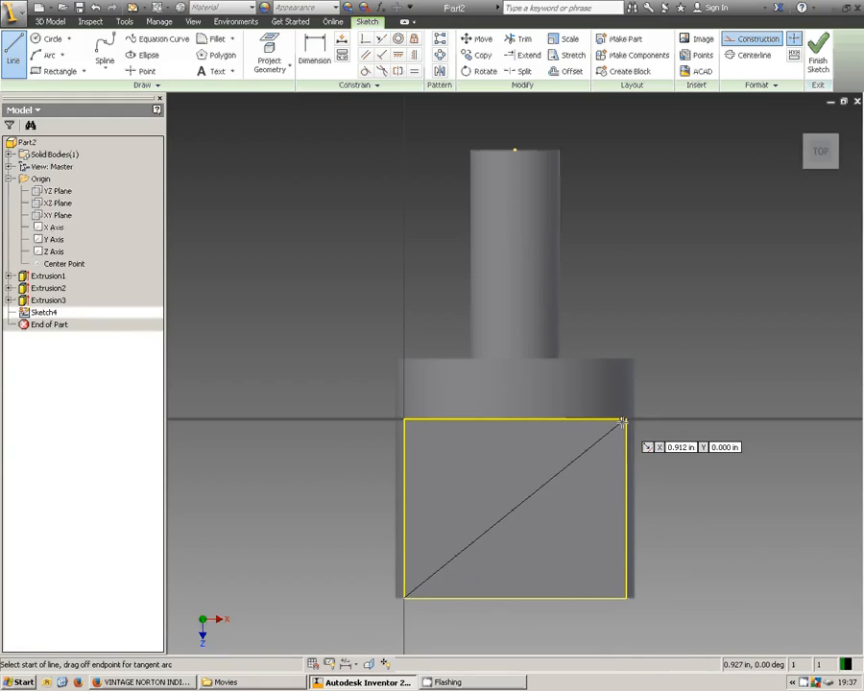
click(626, 597)
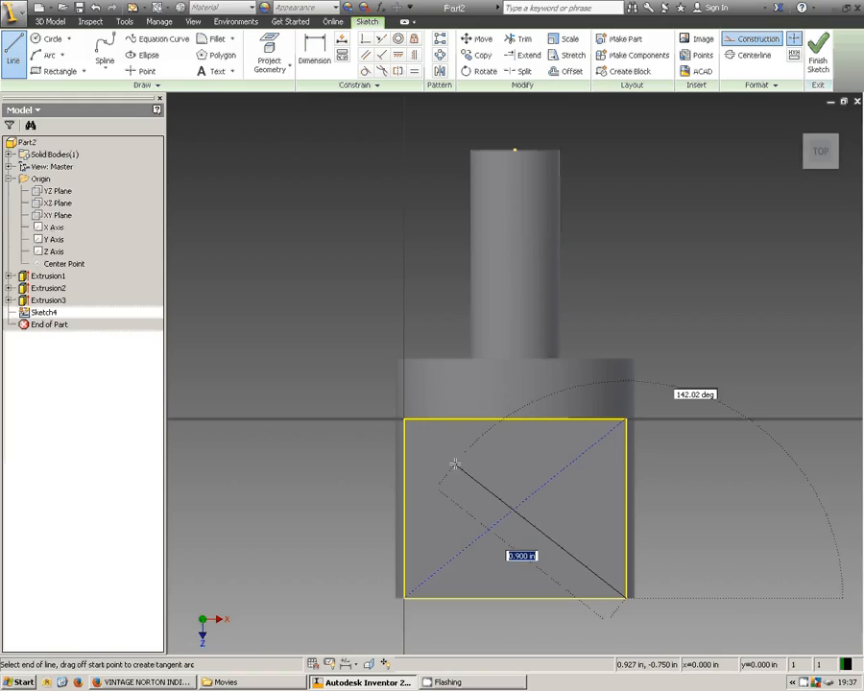
click(405, 419)
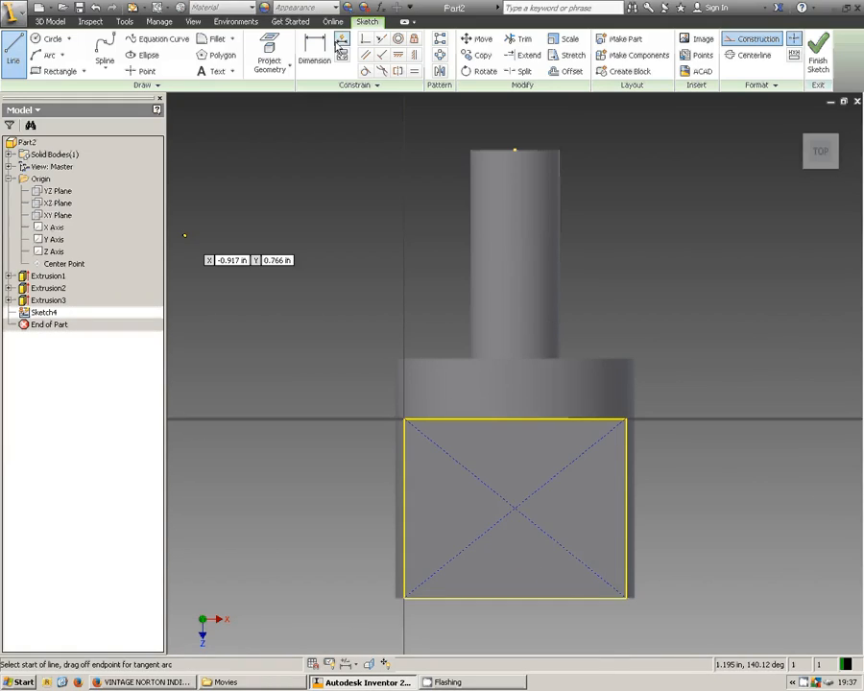
Step: With construction mode off, draw a 1/2 in diameter circle centred where the diagonals cross
click(757, 38)
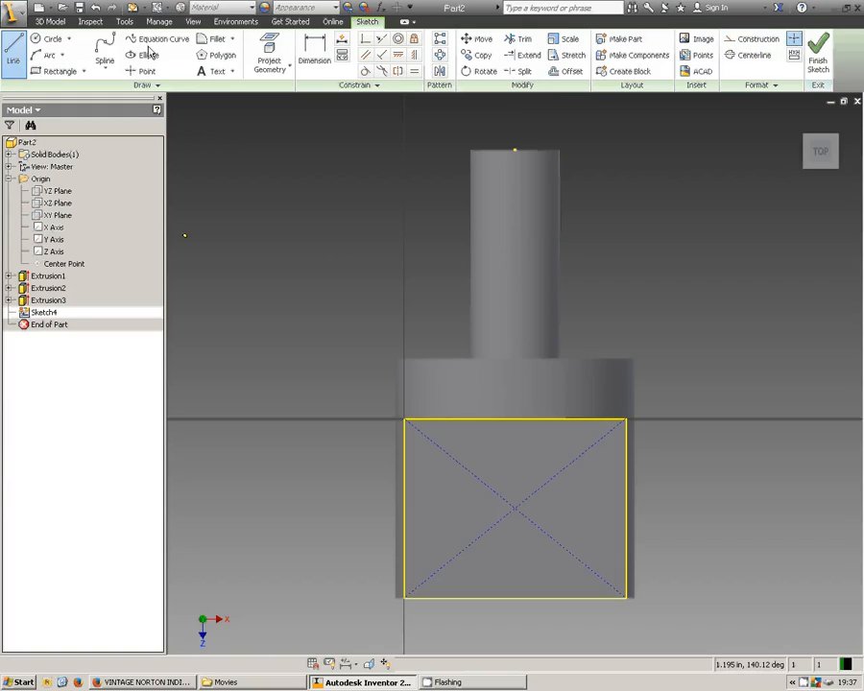
click(35, 41)
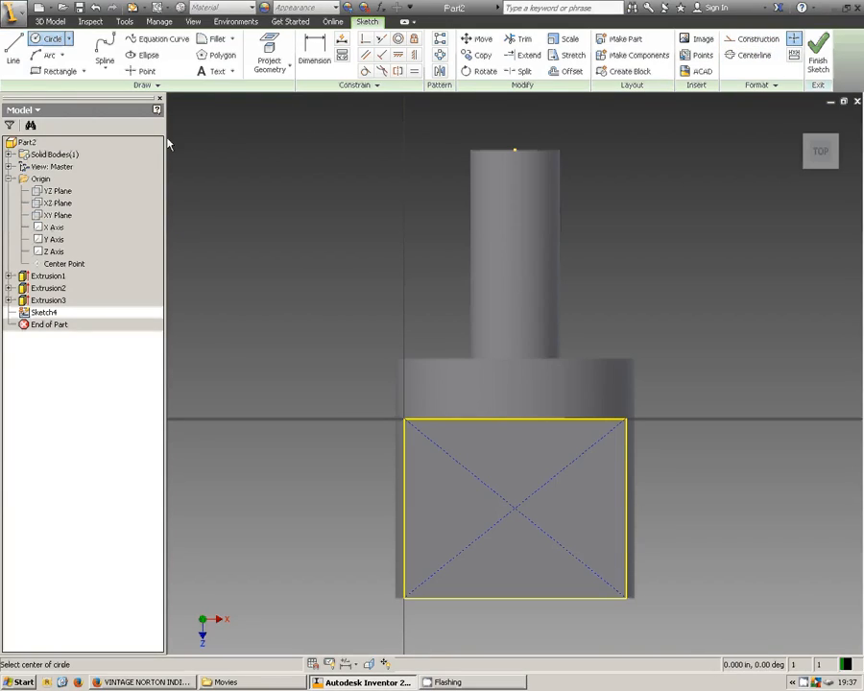
click(515, 508)
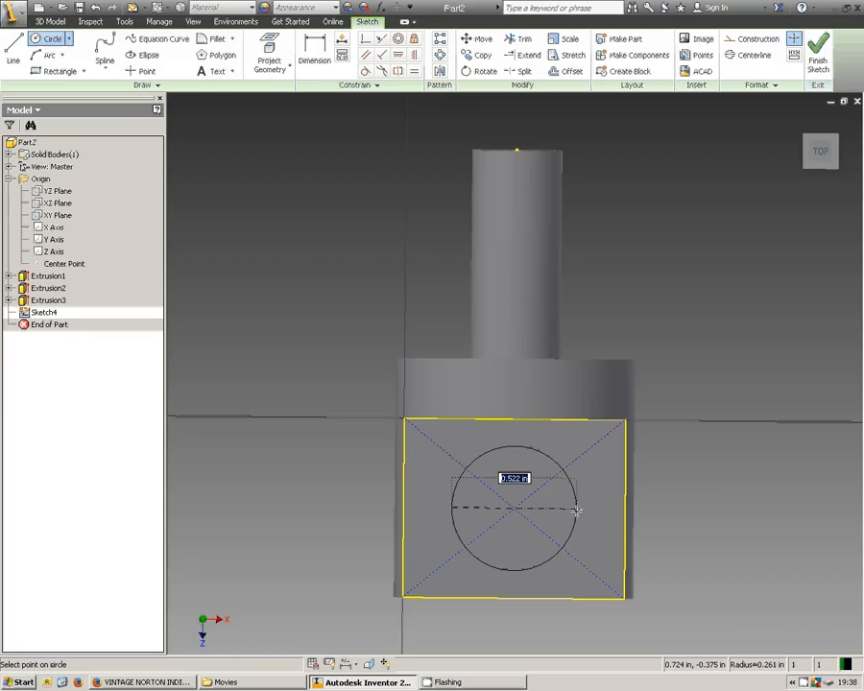
text(1/2)
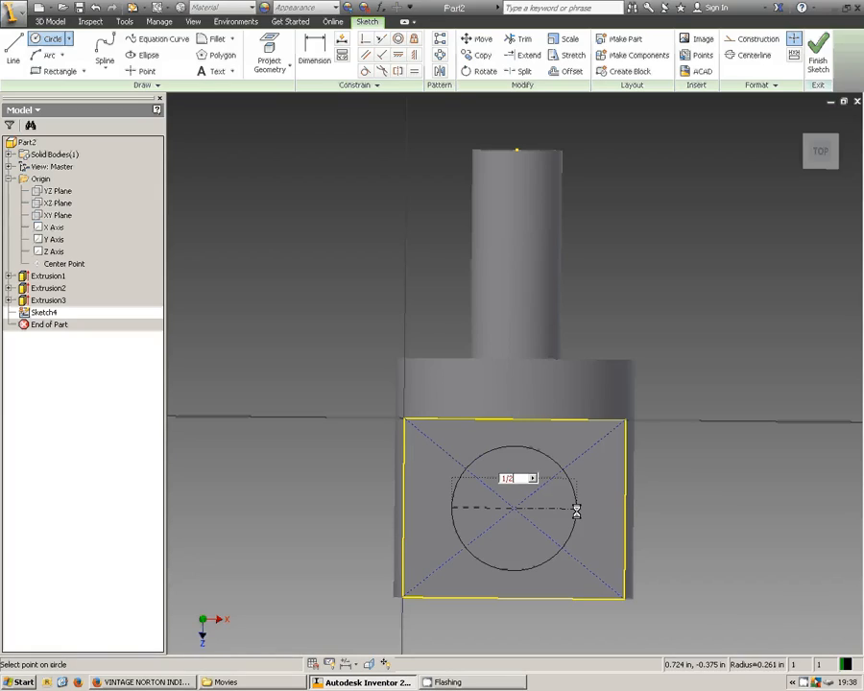
key(Return)
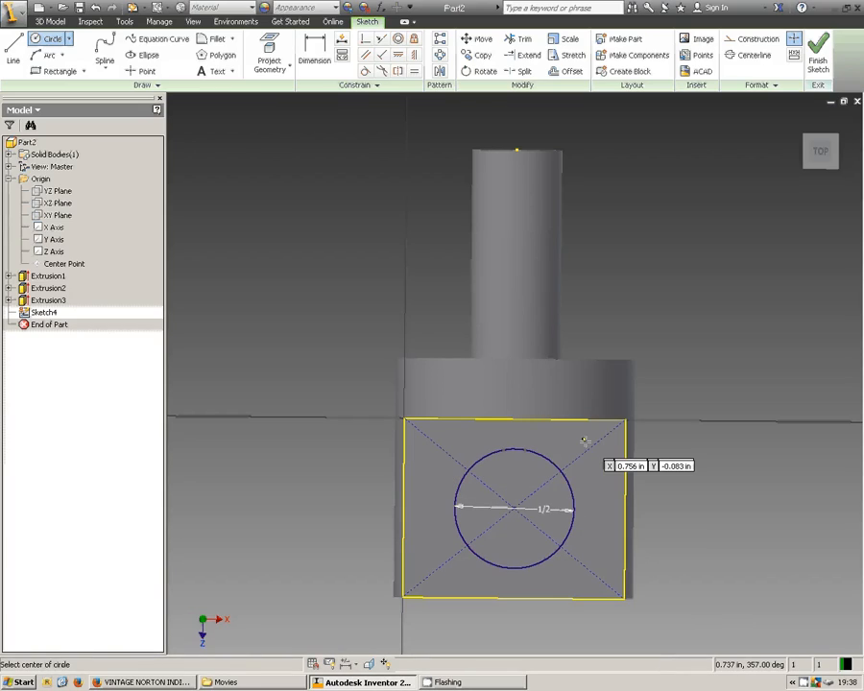
key(Escape)
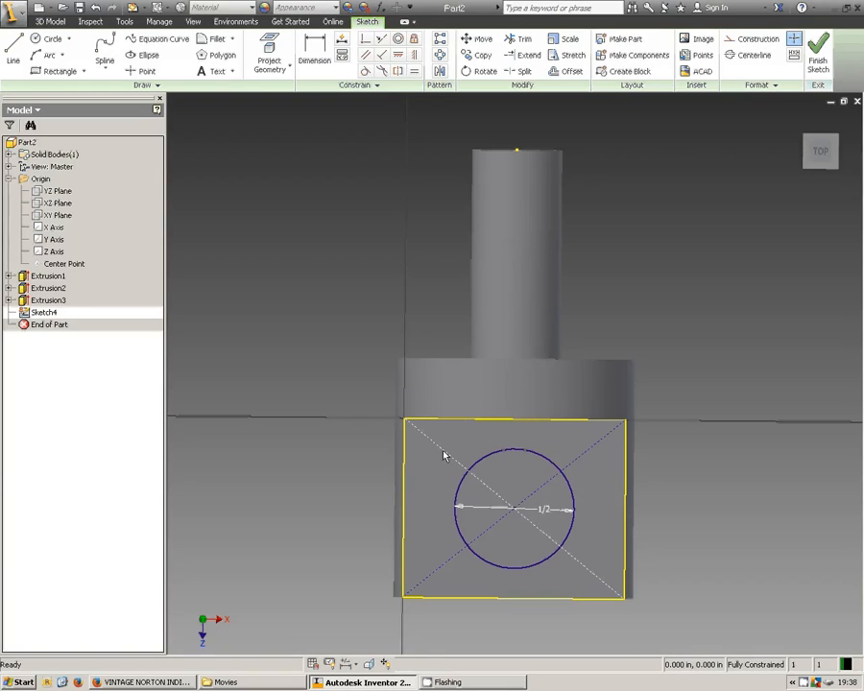
Step: Delete both diagonal construction lines from the block face sketch
right_click(445, 456)
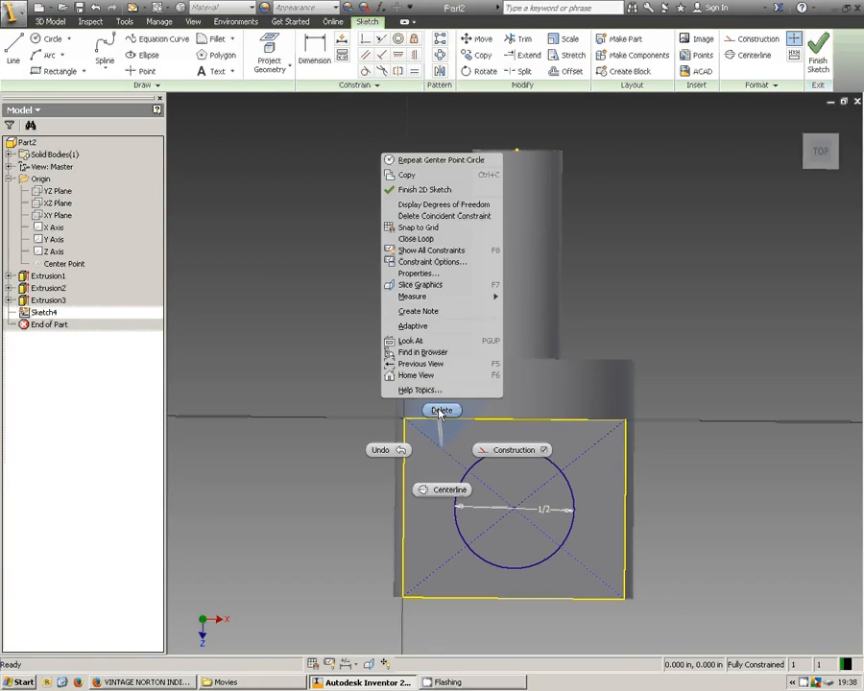
click(440, 413)
right_click(583, 459)
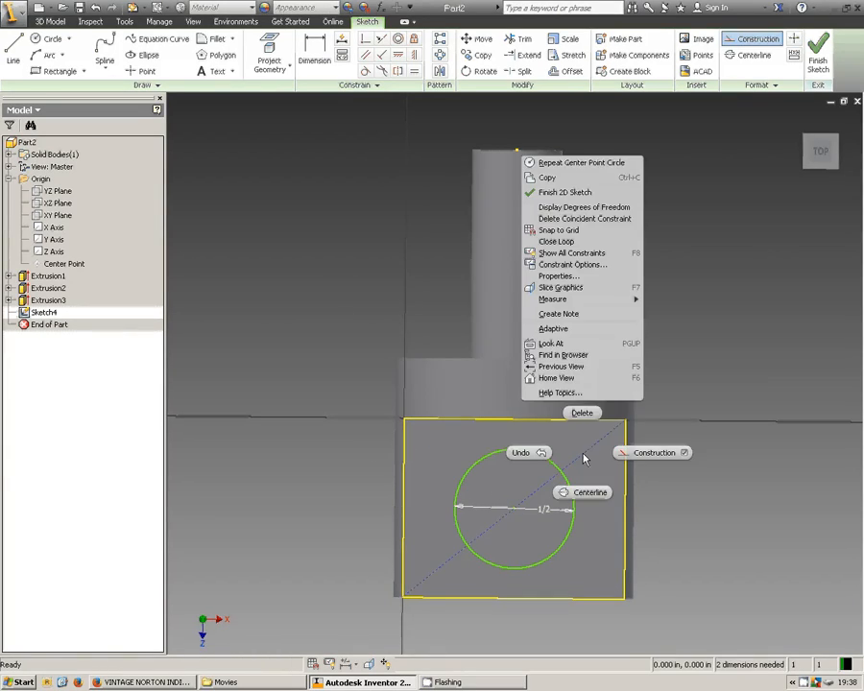
click(582, 412)
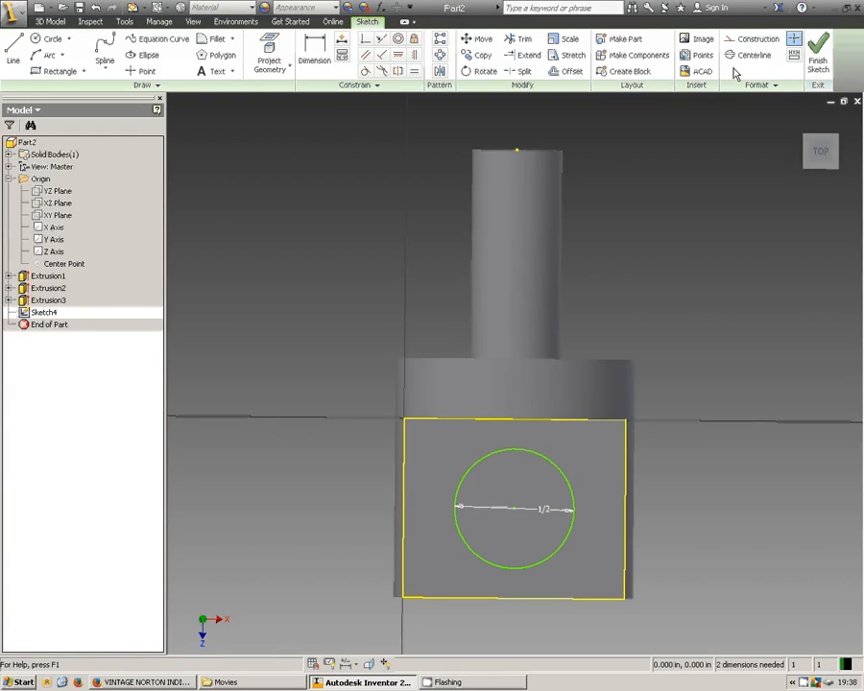
Step: Finish the sketch and extrude the 1/2 in circle 3/8 in in Direction 2 to cut a hole through the block
click(818, 61)
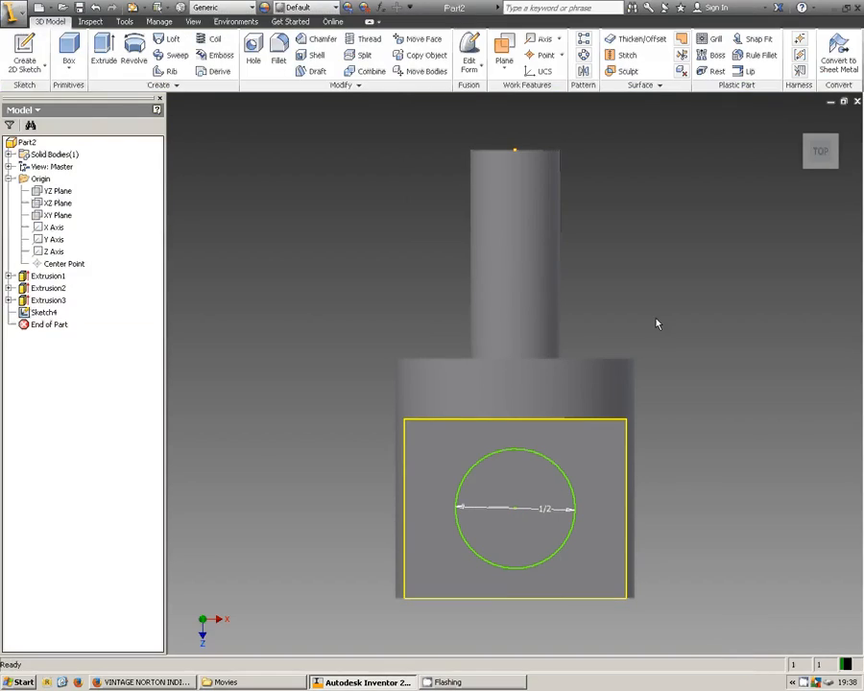
click(104, 53)
click(530, 534)
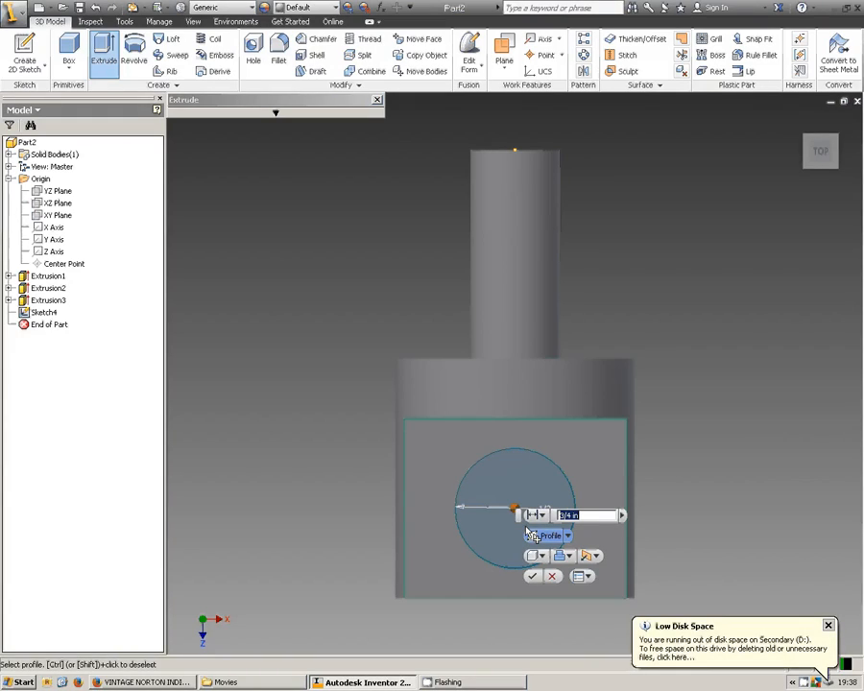
click(595, 557)
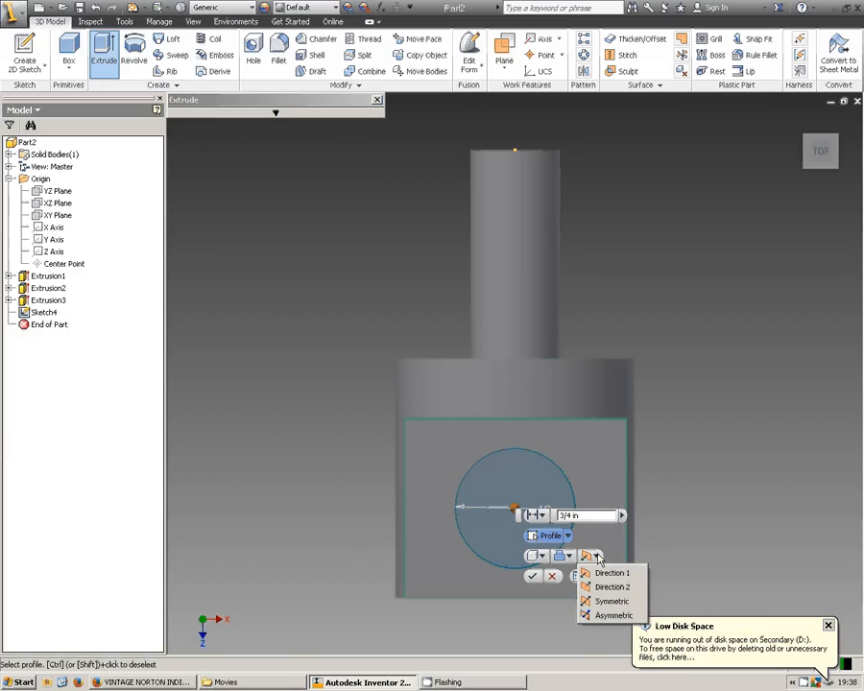
click(587, 586)
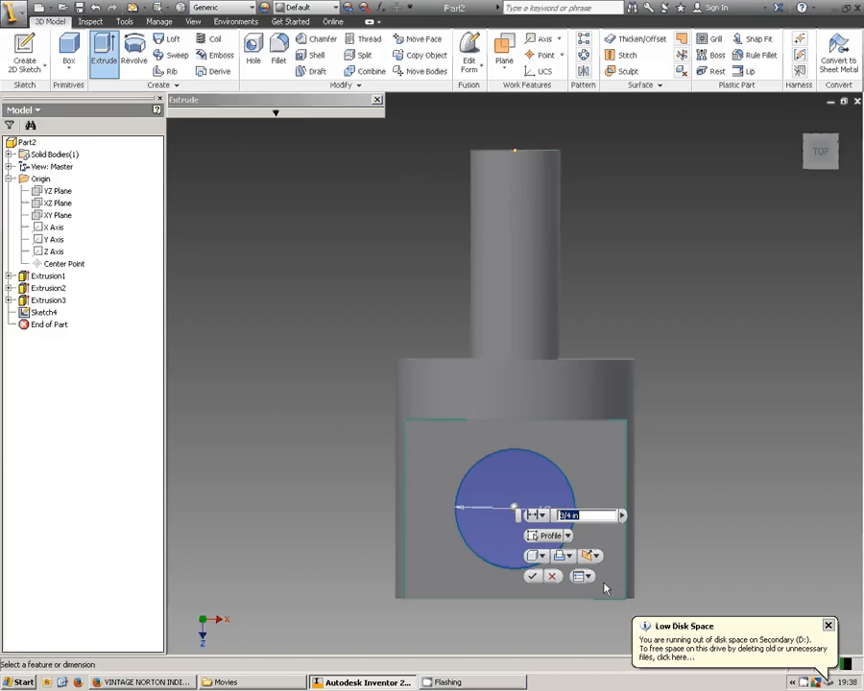
text(3/8")
click(533, 576)
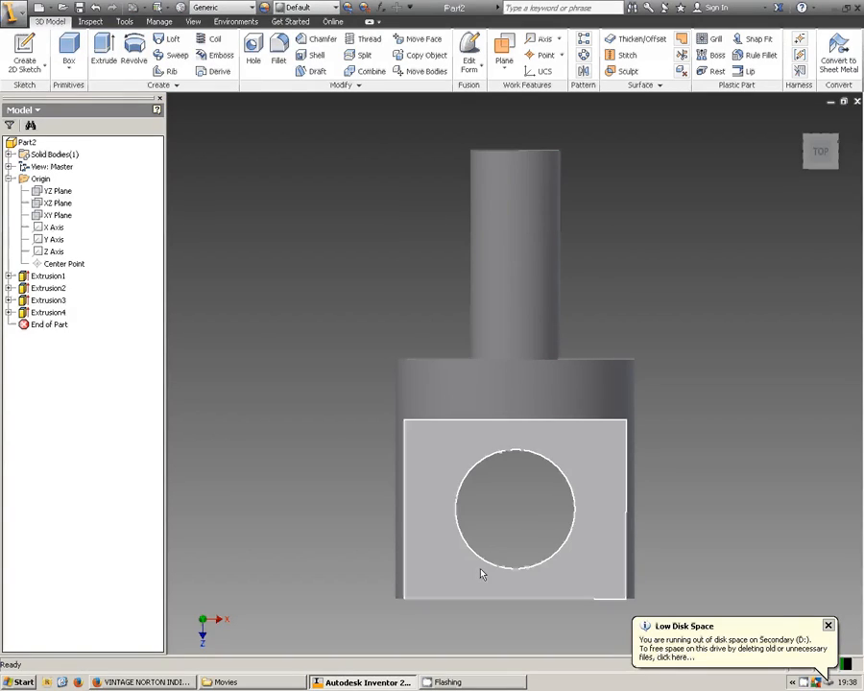
Step: Add a full-length right-hand ANSI Unified thread, size 0.5, designation 1/2-16 UN, to the inner face of the block's hole
middle_drag(333, 564, 309, 513)
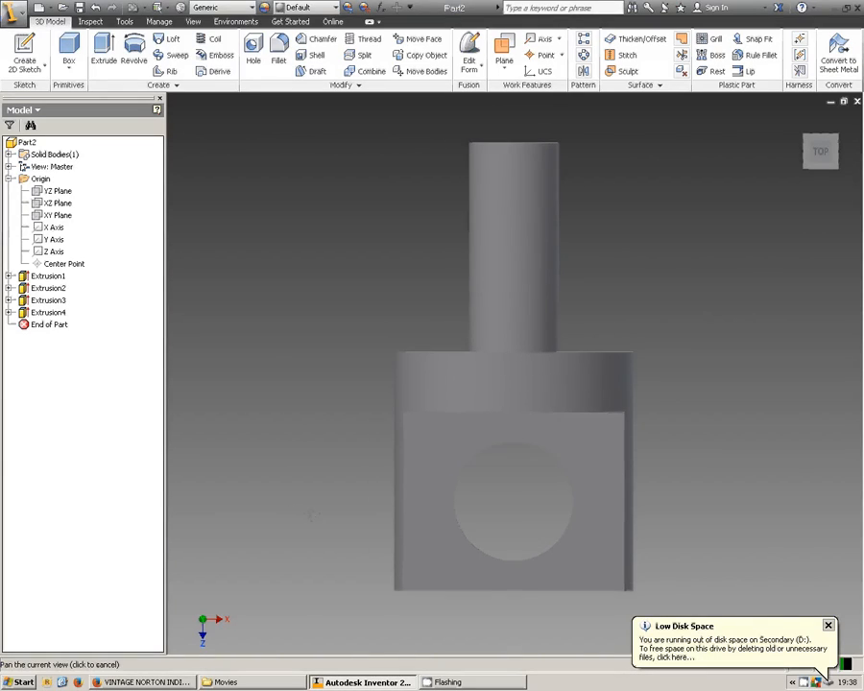
shift+middle_drag(702, 428, 687, 379)
click(583, 457)
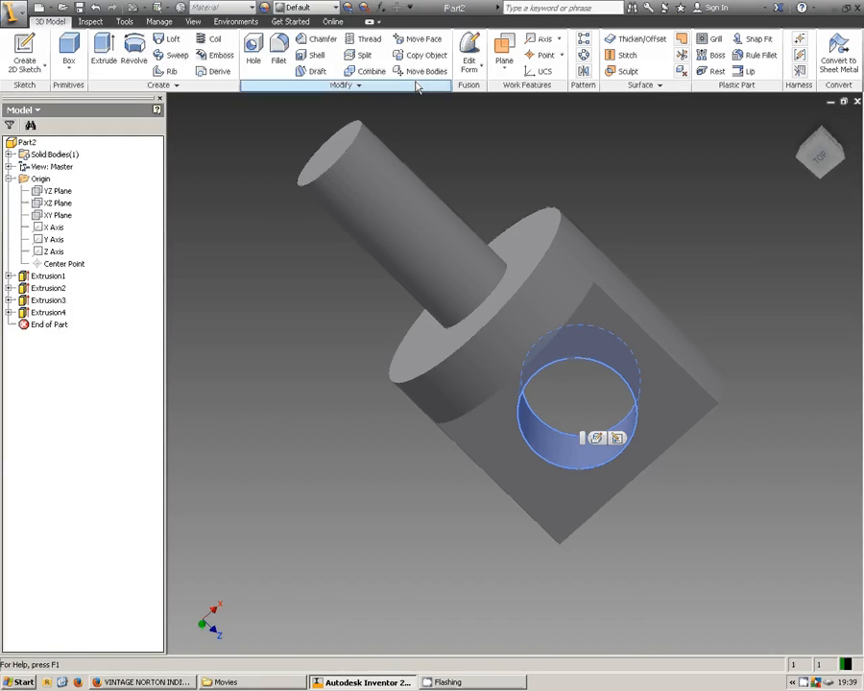
click(365, 45)
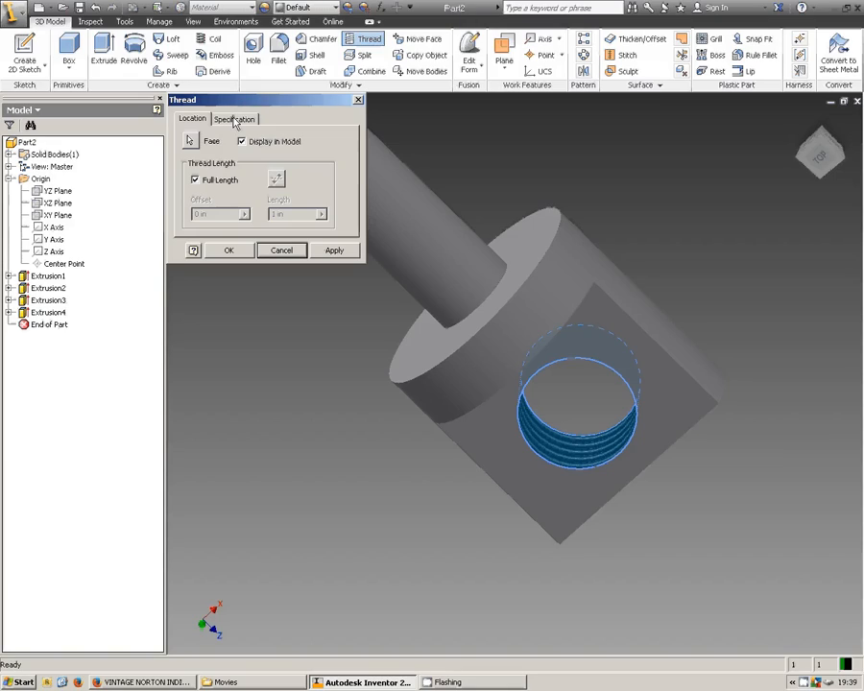
click(234, 119)
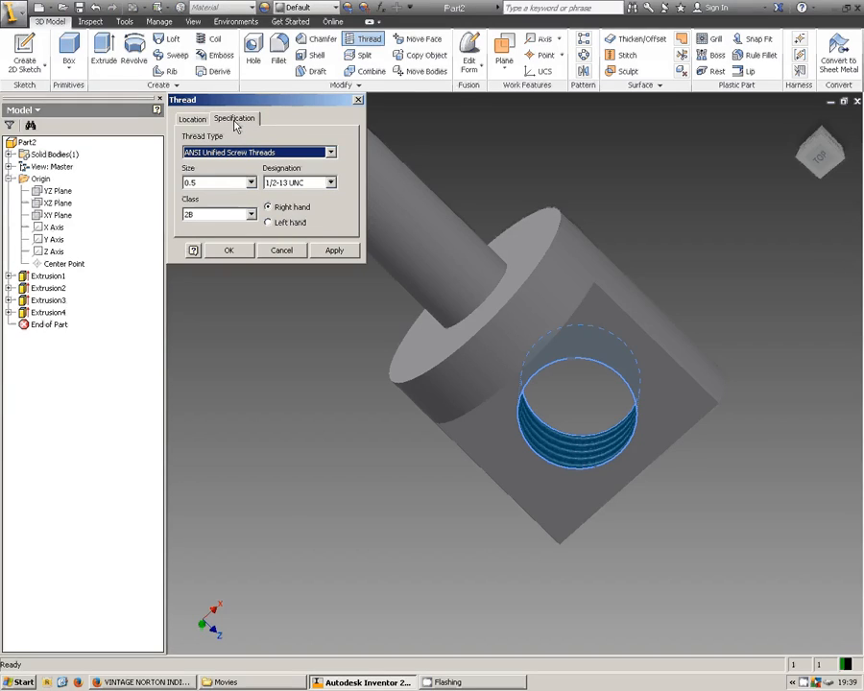
click(251, 182)
click(251, 183)
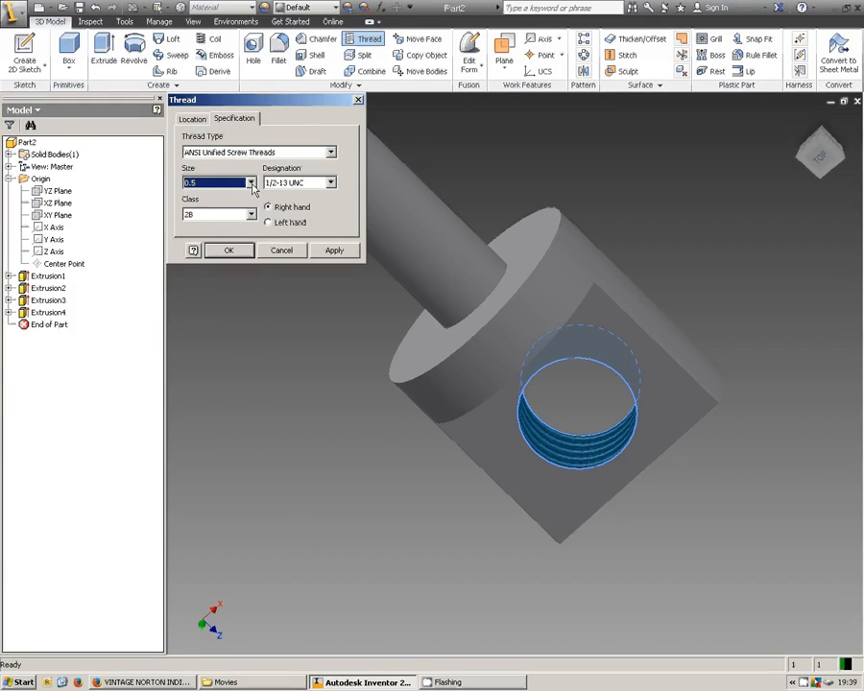
click(330, 182)
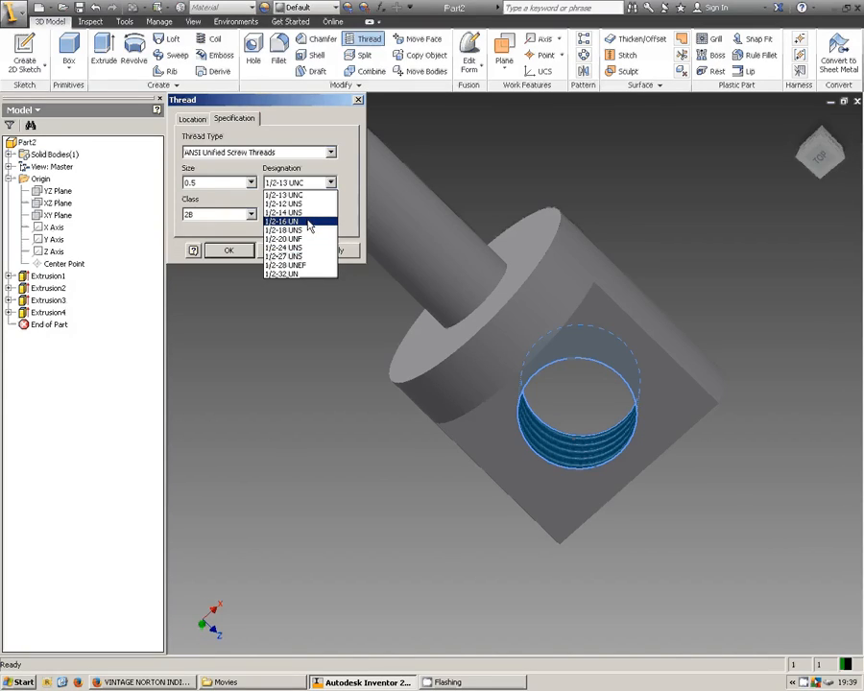
click(308, 222)
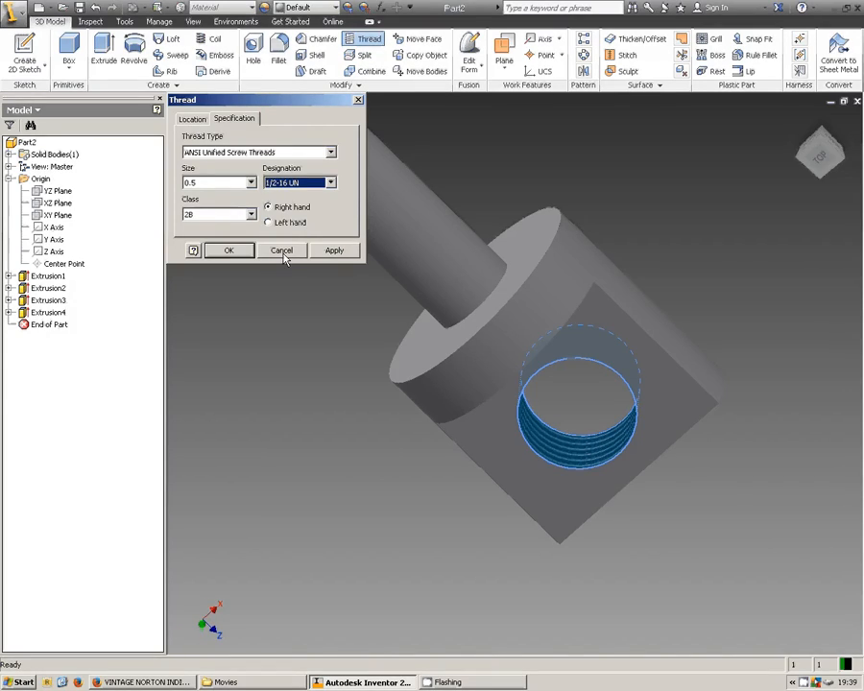
click(334, 250)
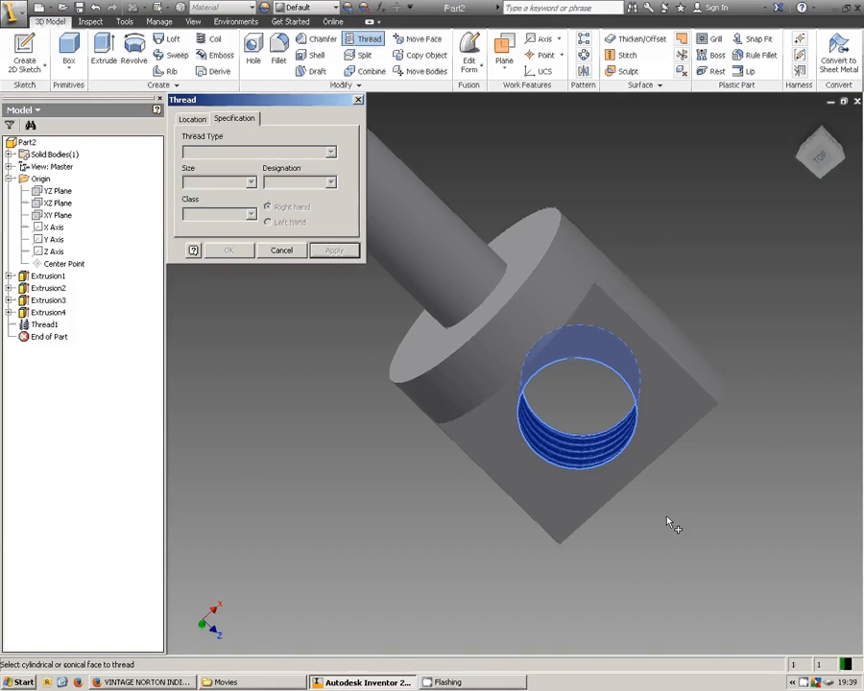
click(391, 233)
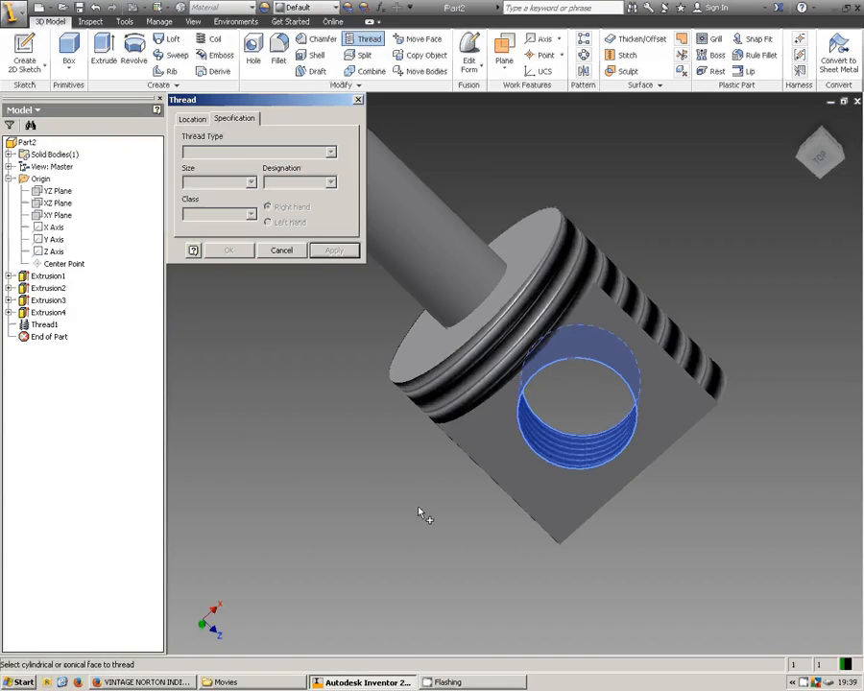
click(281, 250)
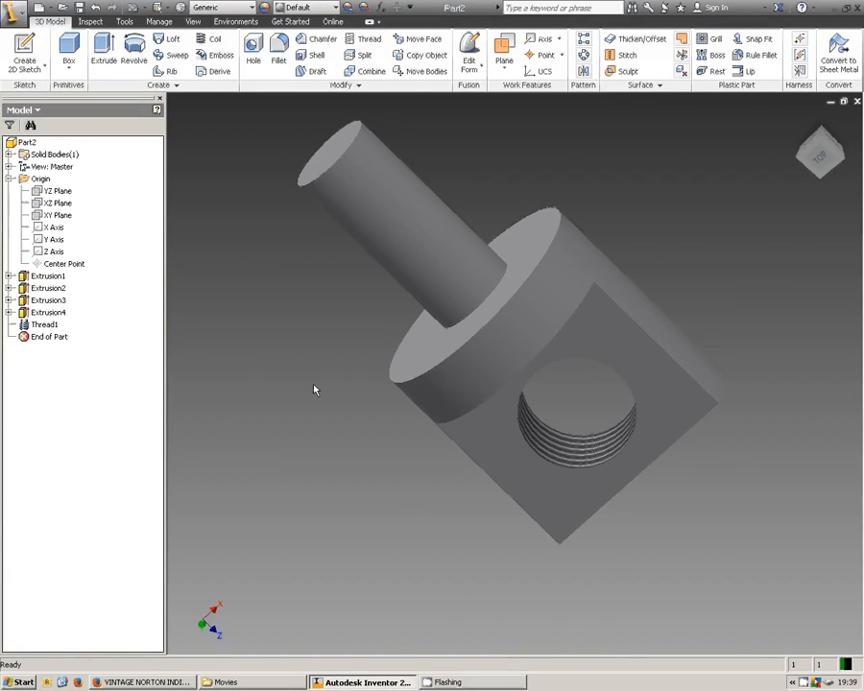
Step: Examine the thread inside the block's hole up close and look over the whole part from several sides
shift+middle_drag(314, 389, 342, 542)
drag(356, 542, 335, 532)
key(Escape)
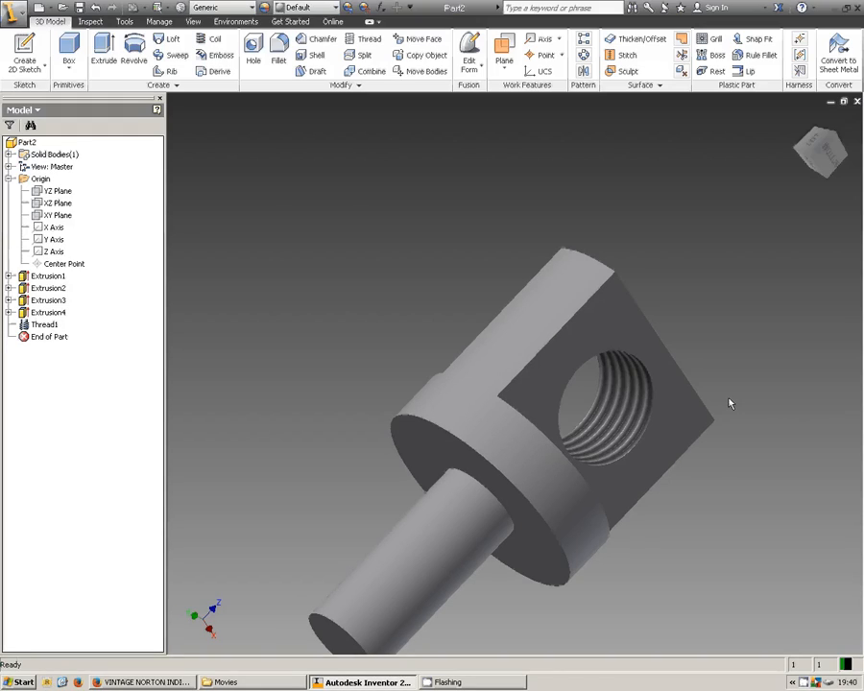
scroll(652, 428, down, 2)
scroll(652, 428, up, 8)
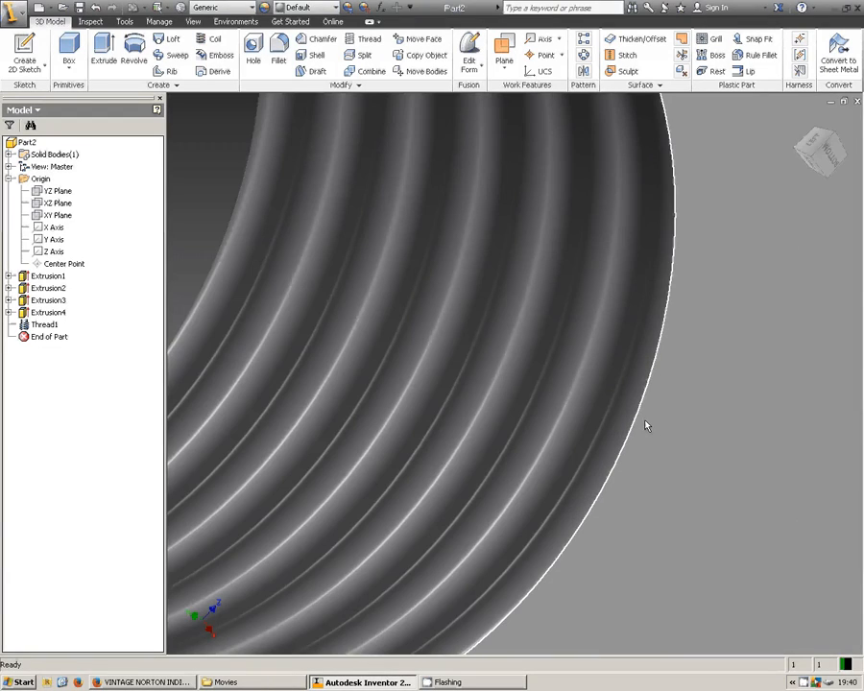
scroll(646, 426, up, 2)
scroll(634, 424, down, 2)
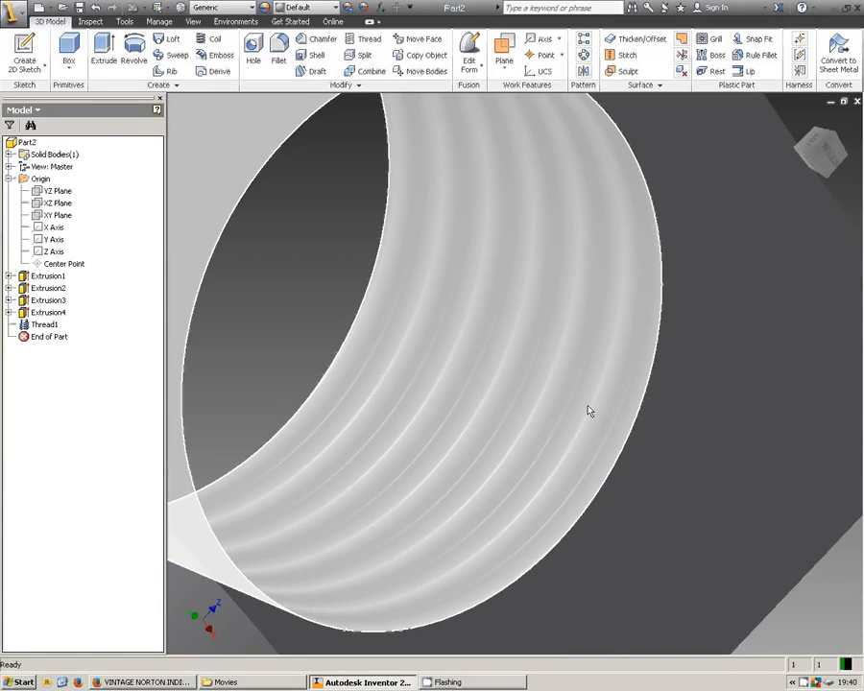
scroll(588, 411, up, 2)
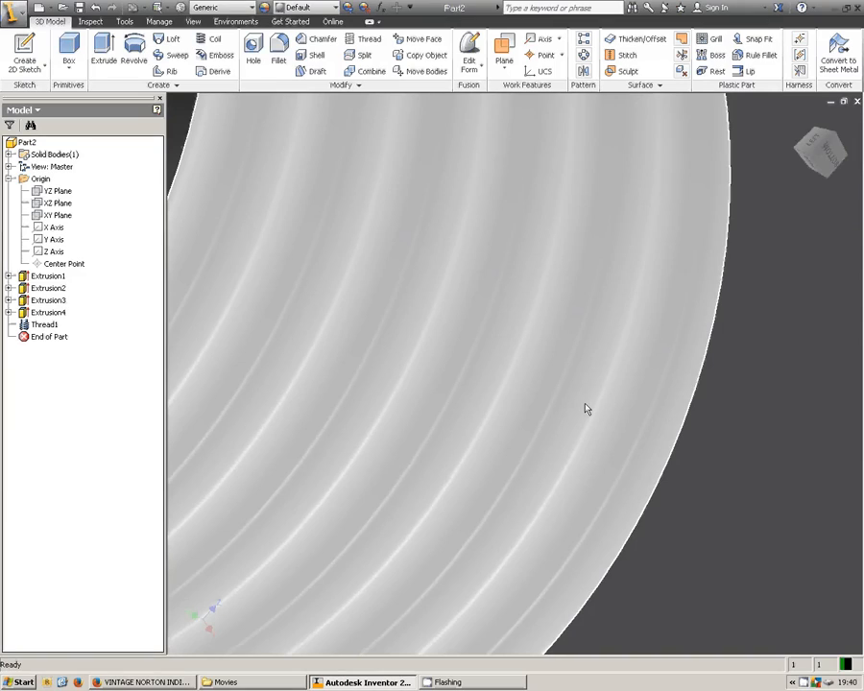
scroll(587, 411, down, 5)
scroll(587, 410, down, 4)
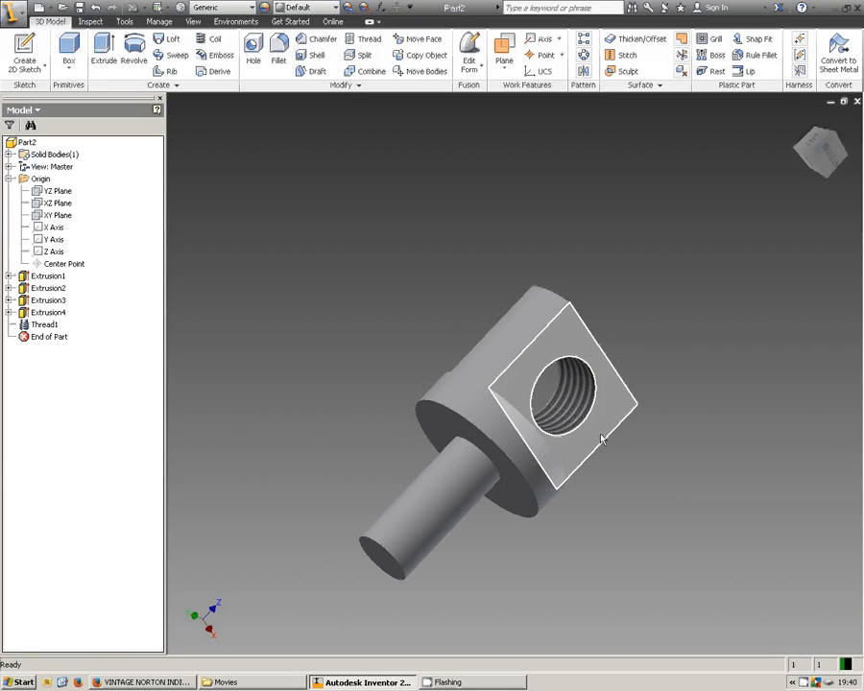
scroll(576, 416, up, 3)
scroll(576, 416, down, 10)
scroll(576, 417, up, 5)
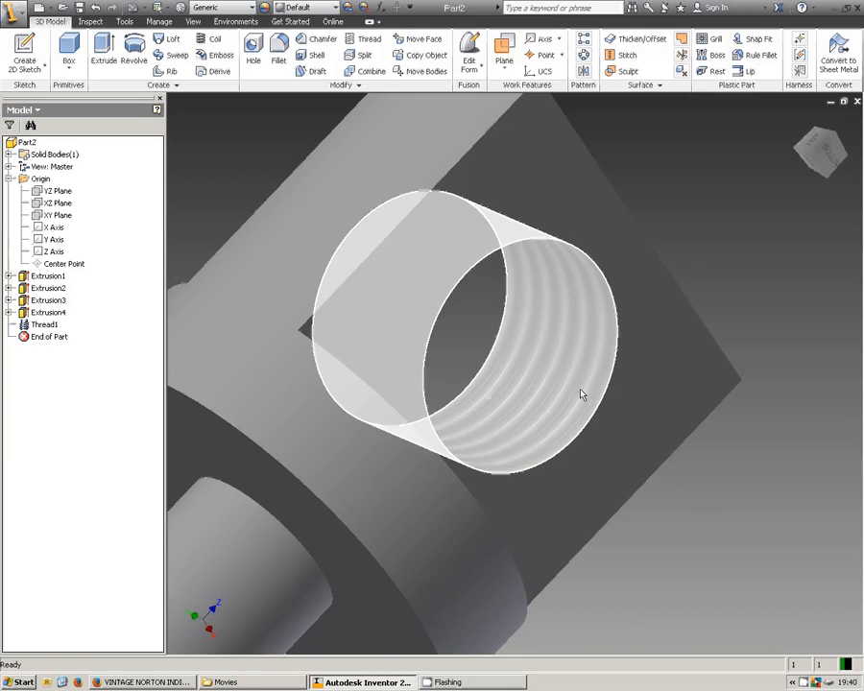
scroll(576, 394, down, 4)
scroll(741, 394, up, 6)
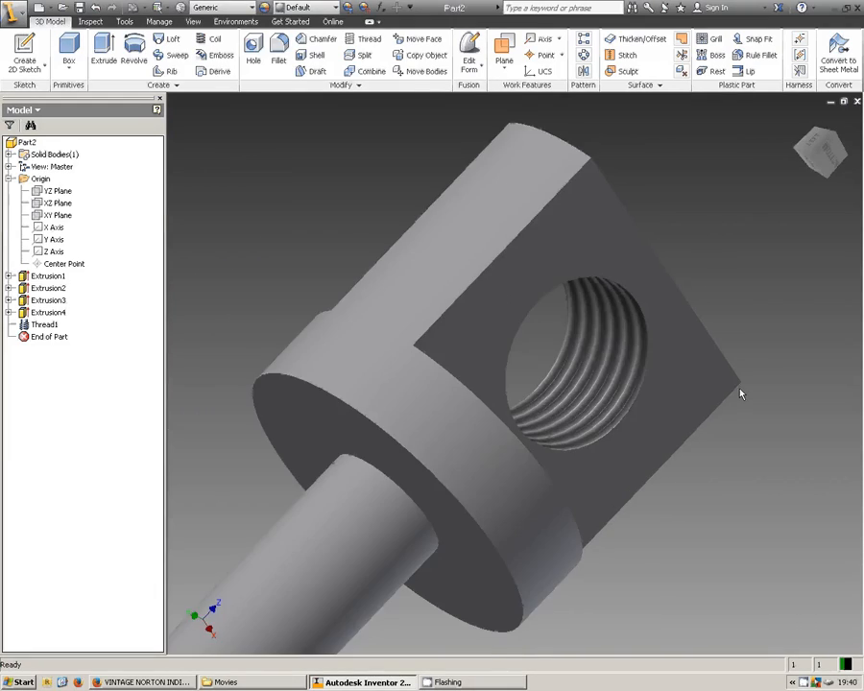
scroll(740, 393, up, 5)
shift+middle_drag(636, 513, 691, 537)
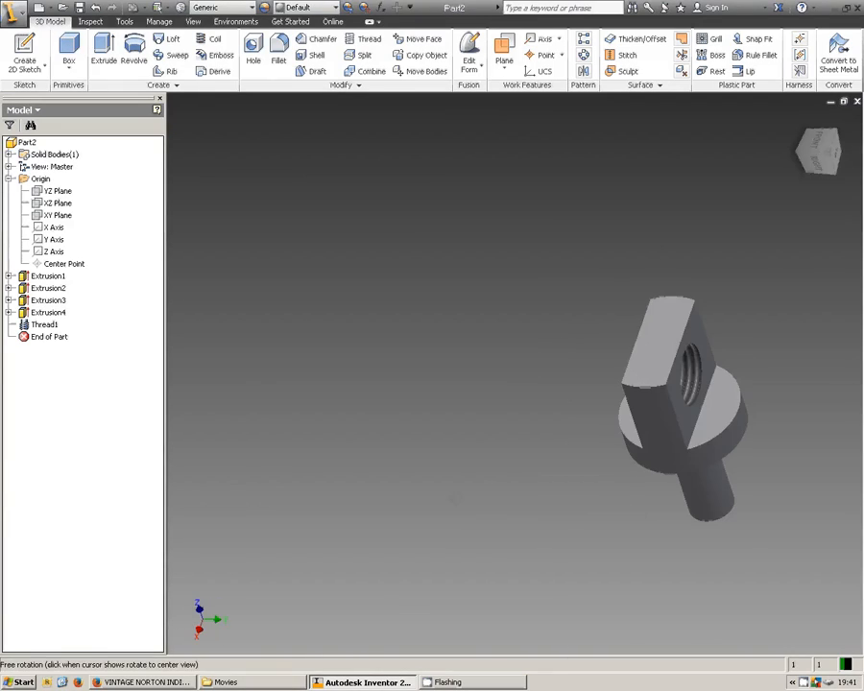
shift+middle_drag(457, 498, 591, 499)
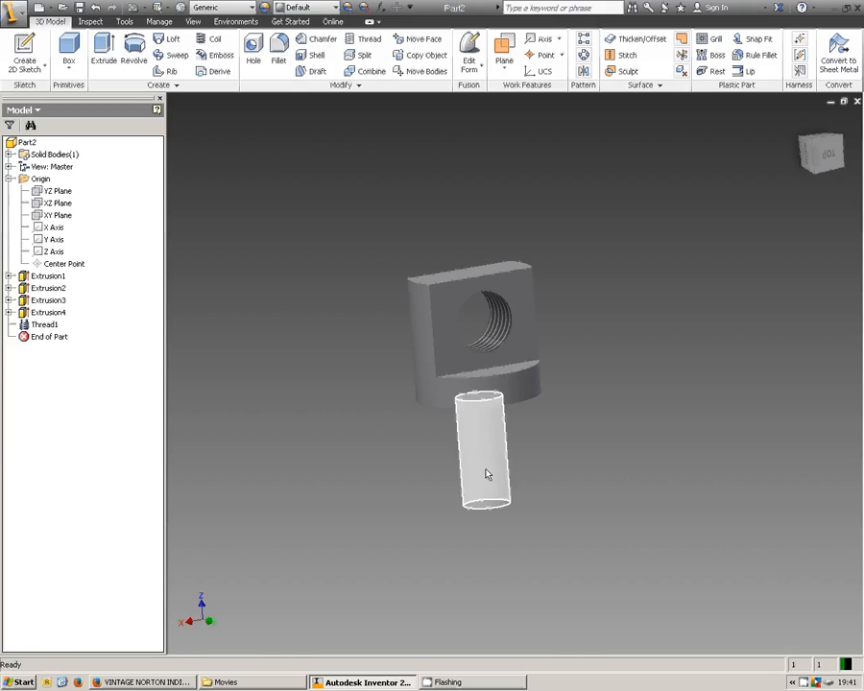
key(F2)
drag(619, 482, 711, 410)
middle_drag(711, 411, 695, 417)
middle_drag(631, 456, 564, 480)
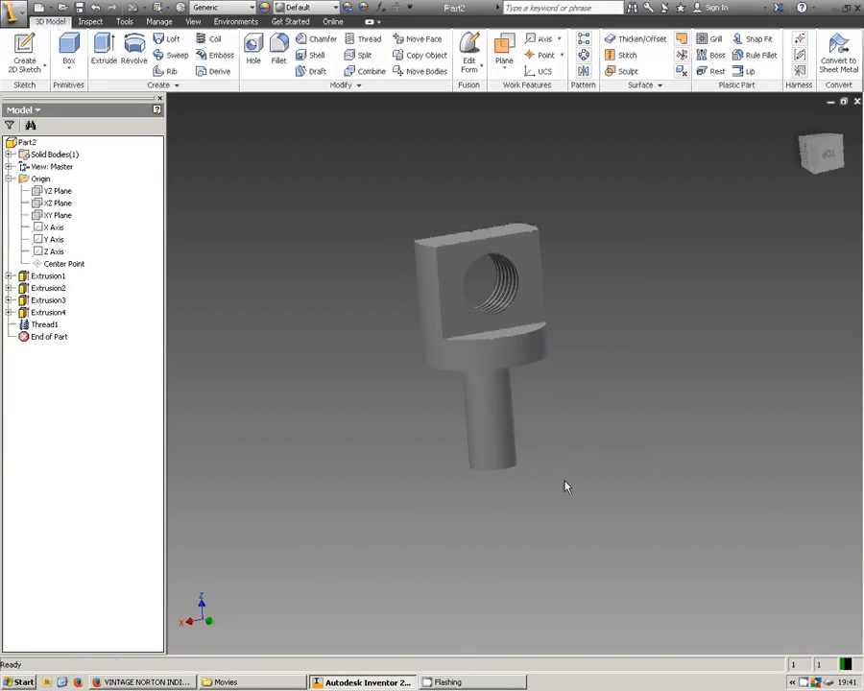
click(494, 431)
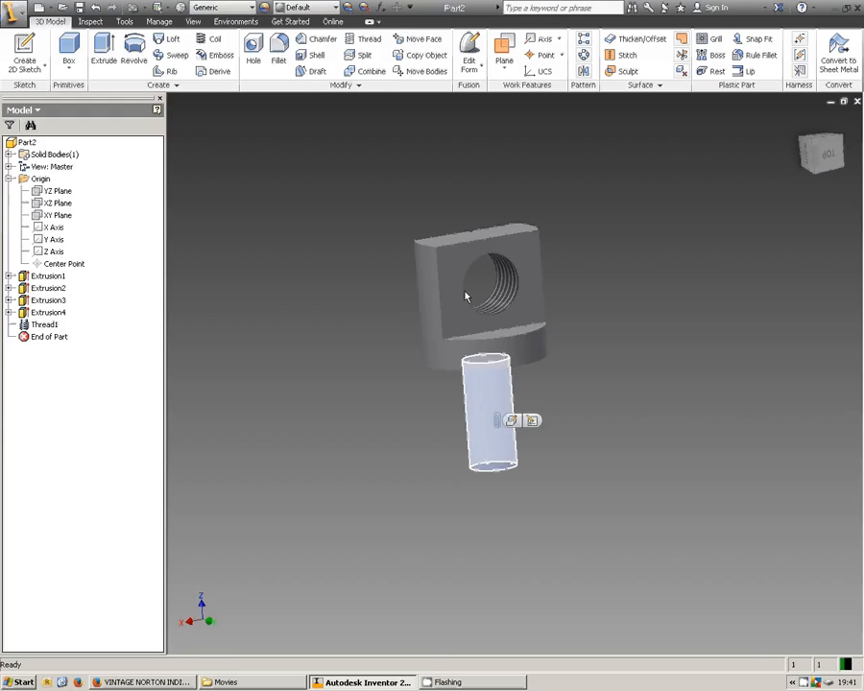
click(369, 40)
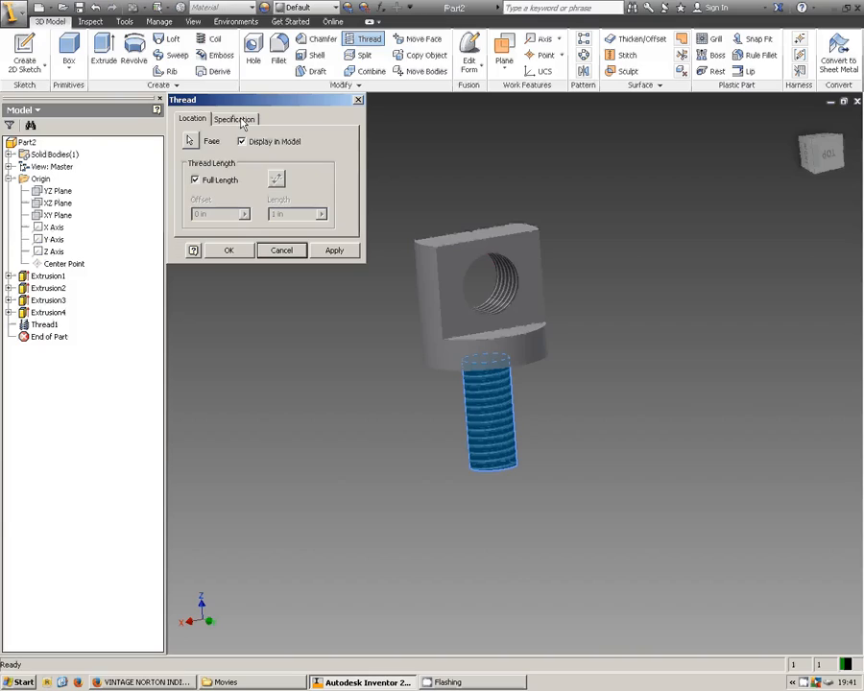
click(243, 120)
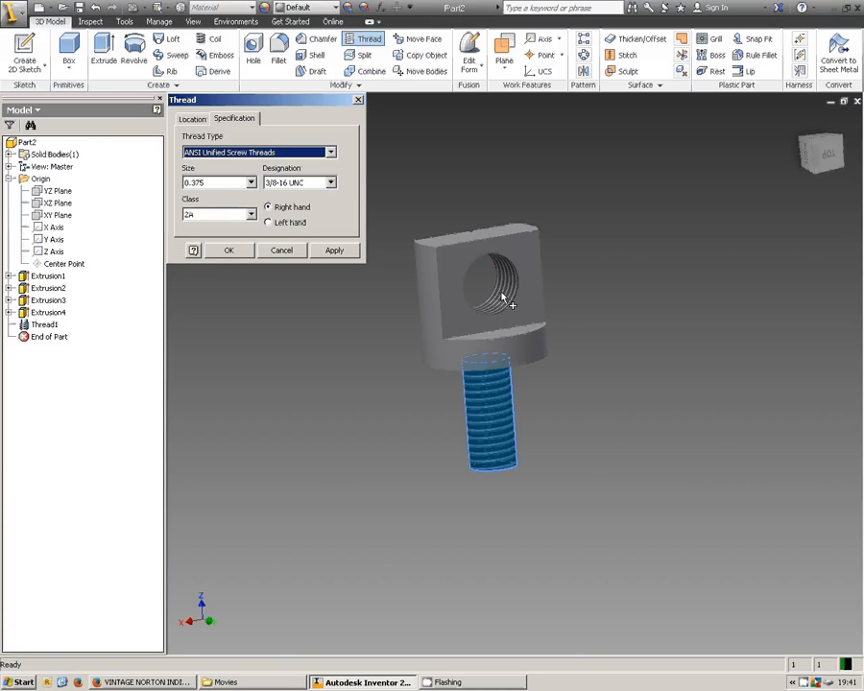
click(281, 251)
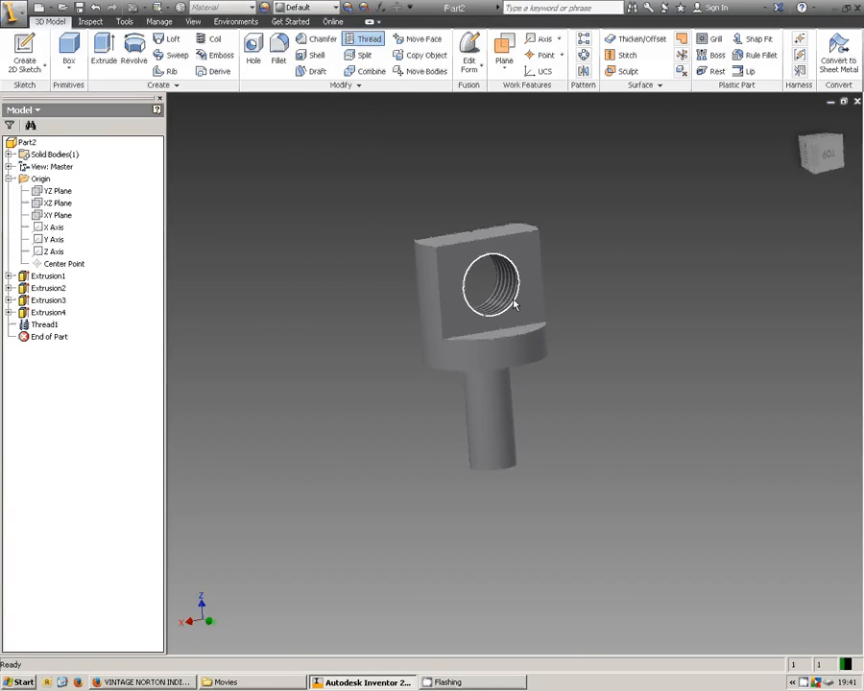
Step: Check the specification of the existing thread in the block's hole and leave it without editing
click(513, 298)
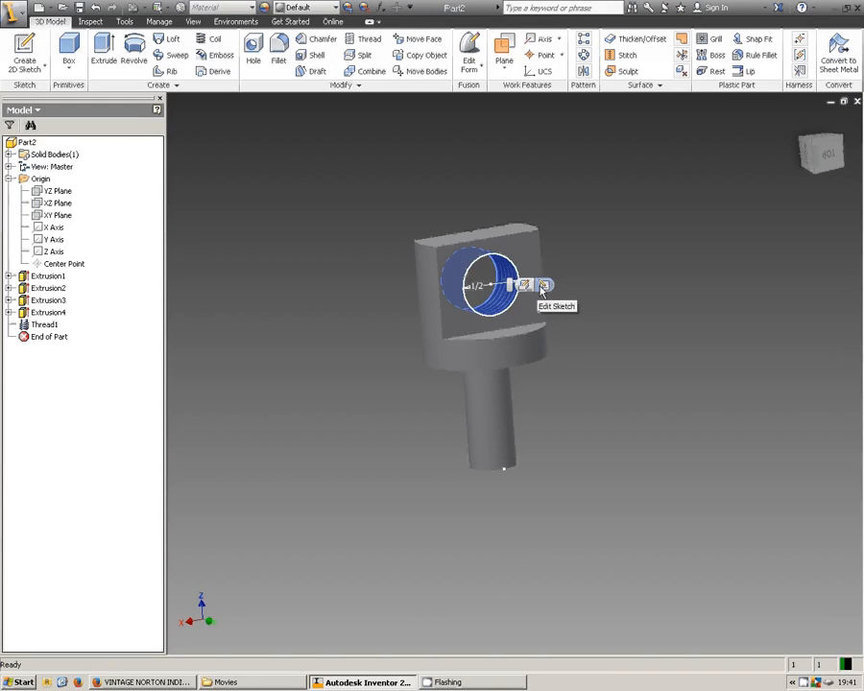
click(519, 286)
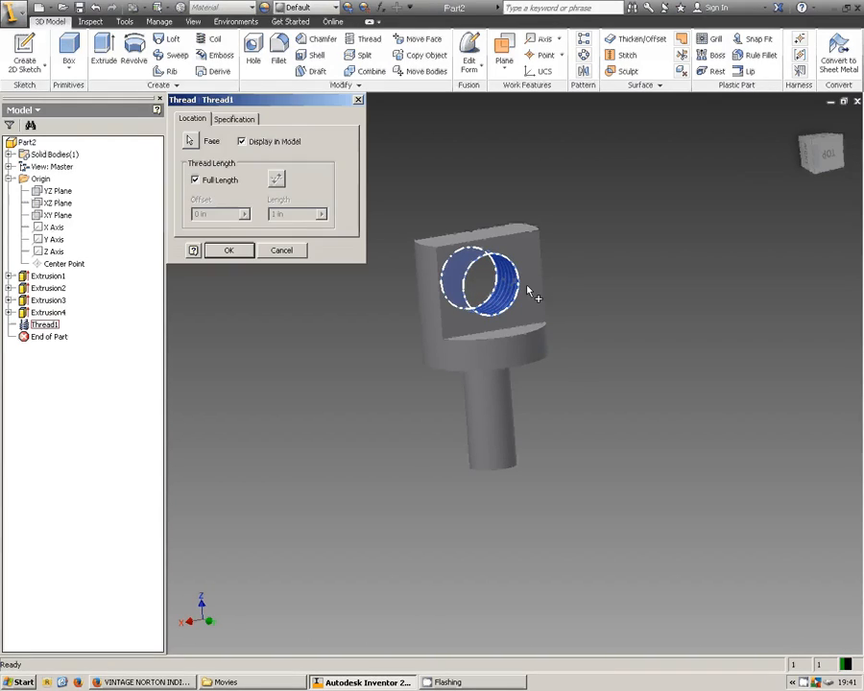
click(238, 118)
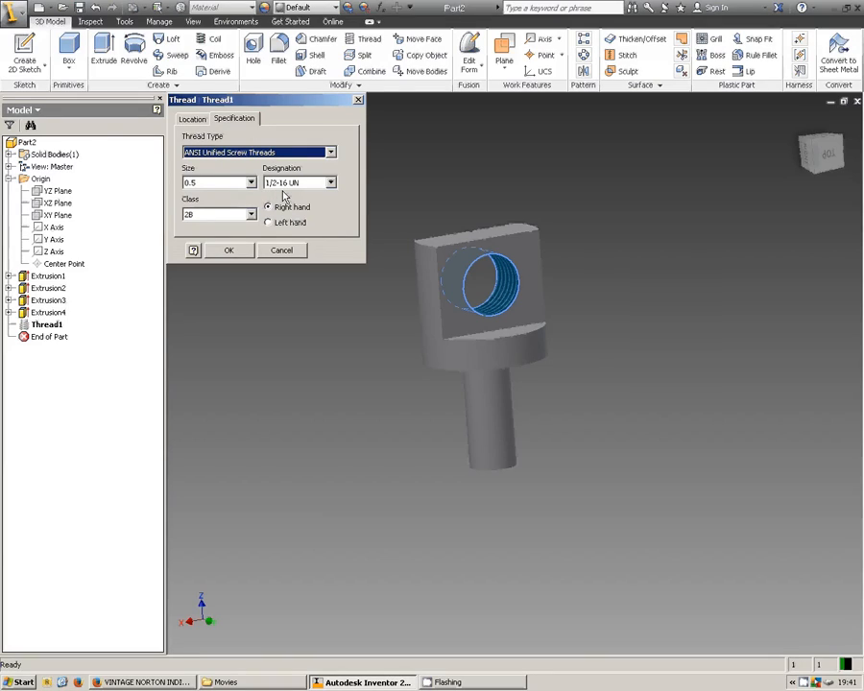
click(357, 102)
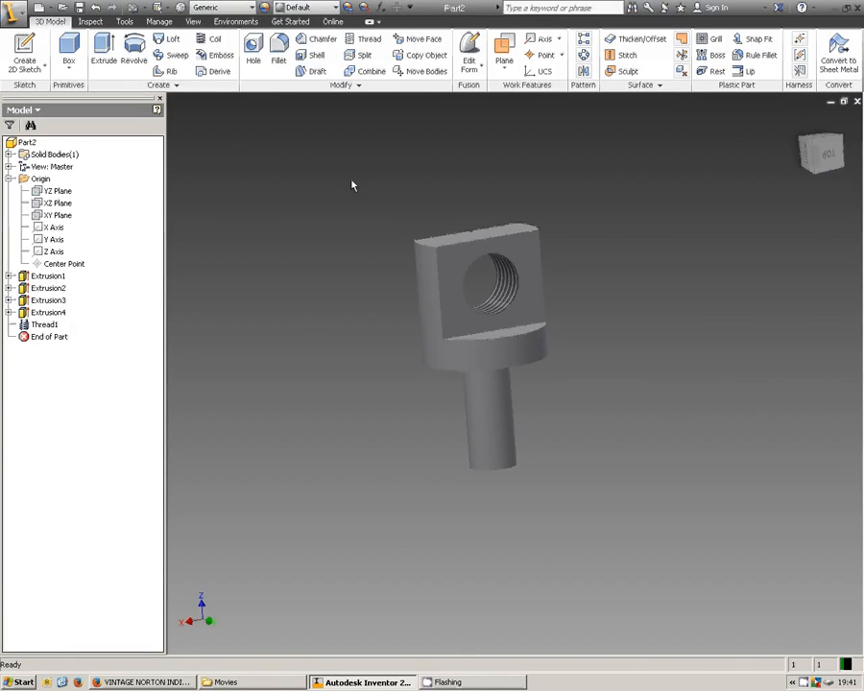
Step: Try to thread the shaft with a right-hand ANSI Unified thread of size 0.5, designation 1/2-16 UN
click(484, 405)
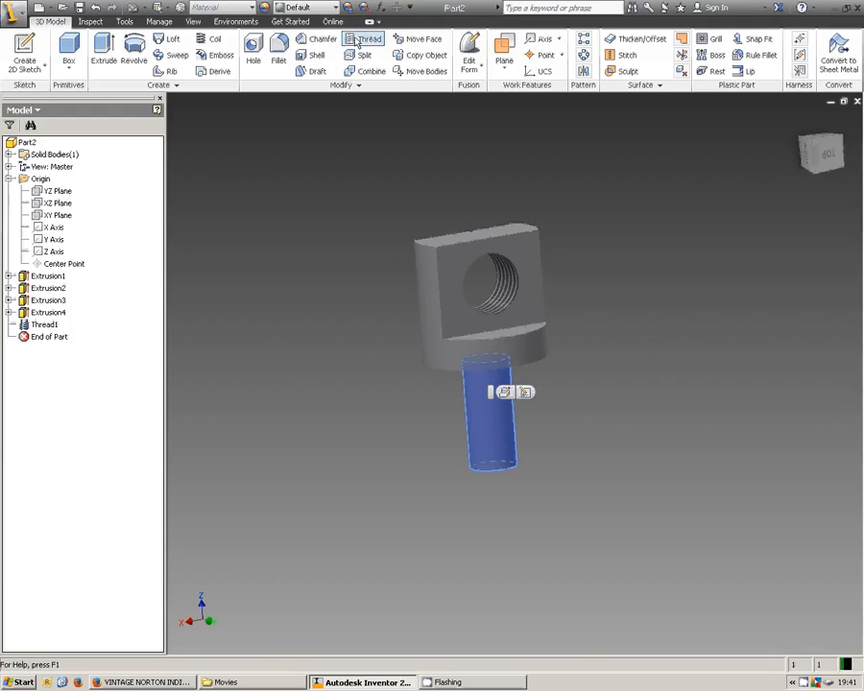
click(367, 38)
click(234, 119)
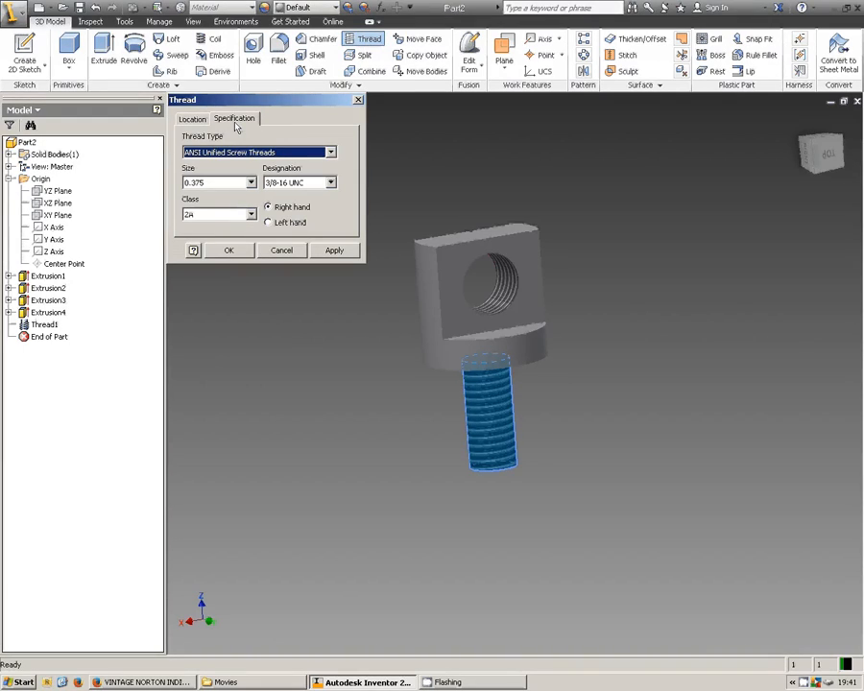
click(250, 182)
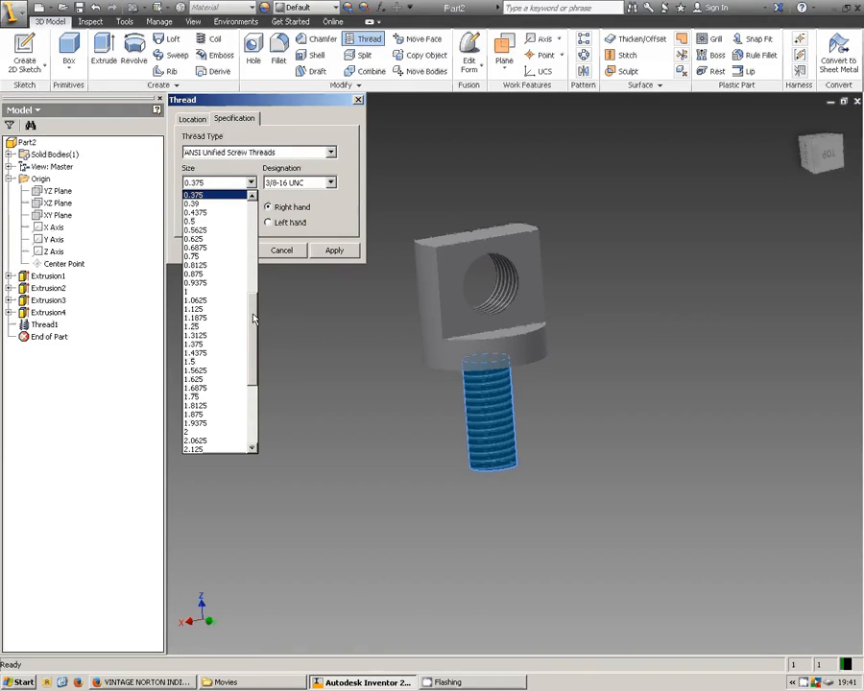
click(195, 221)
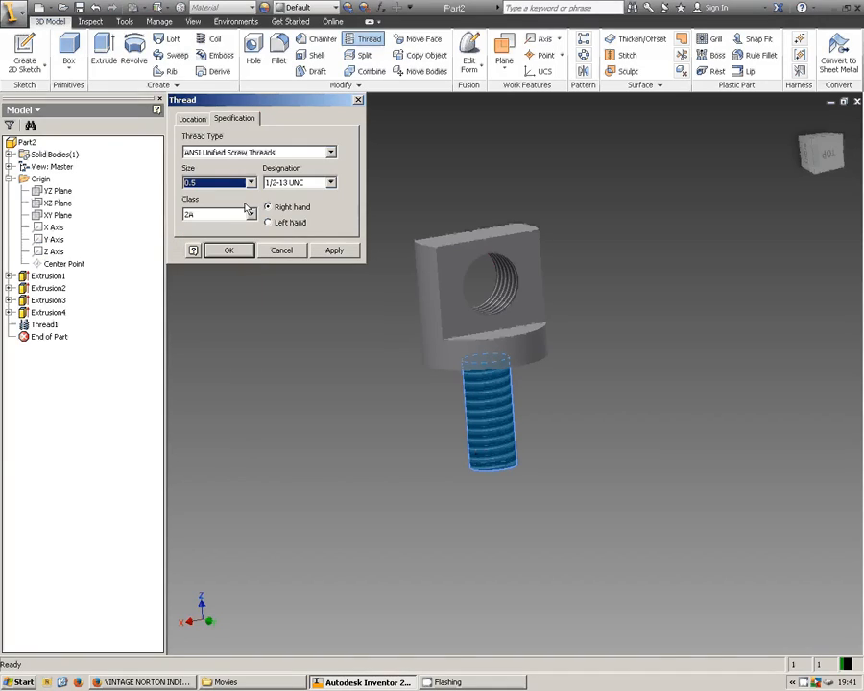
click(330, 182)
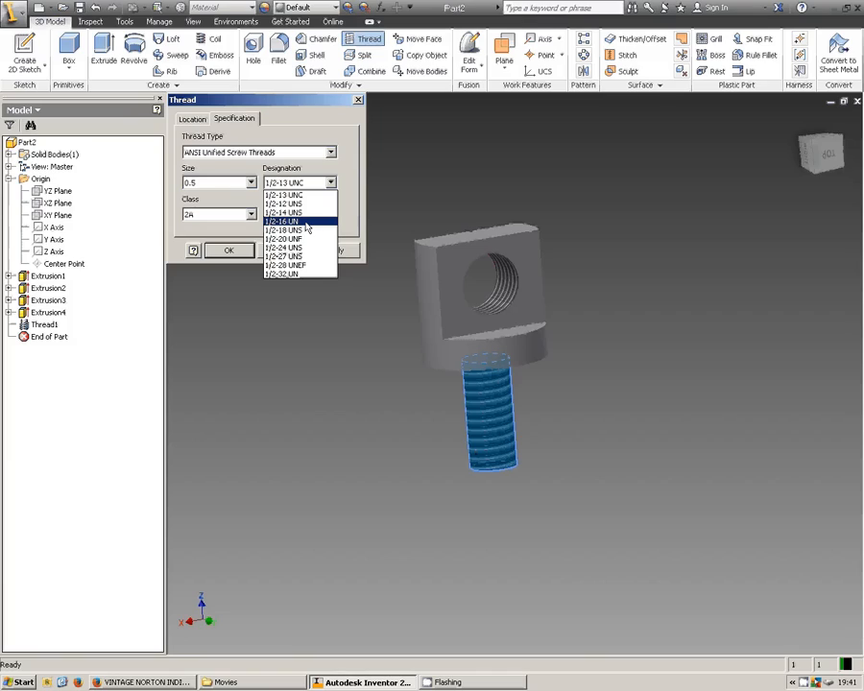
click(305, 223)
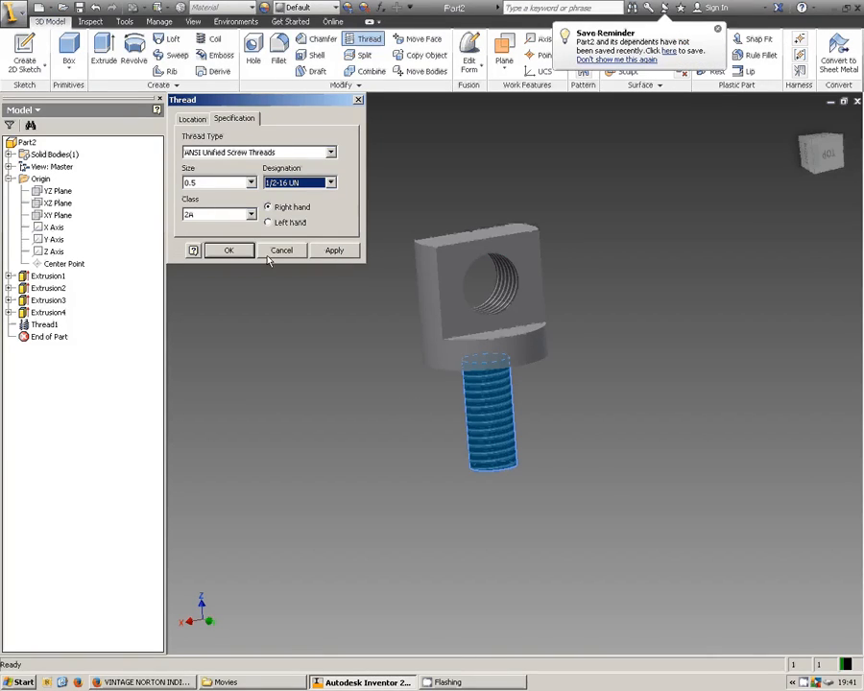
click(323, 252)
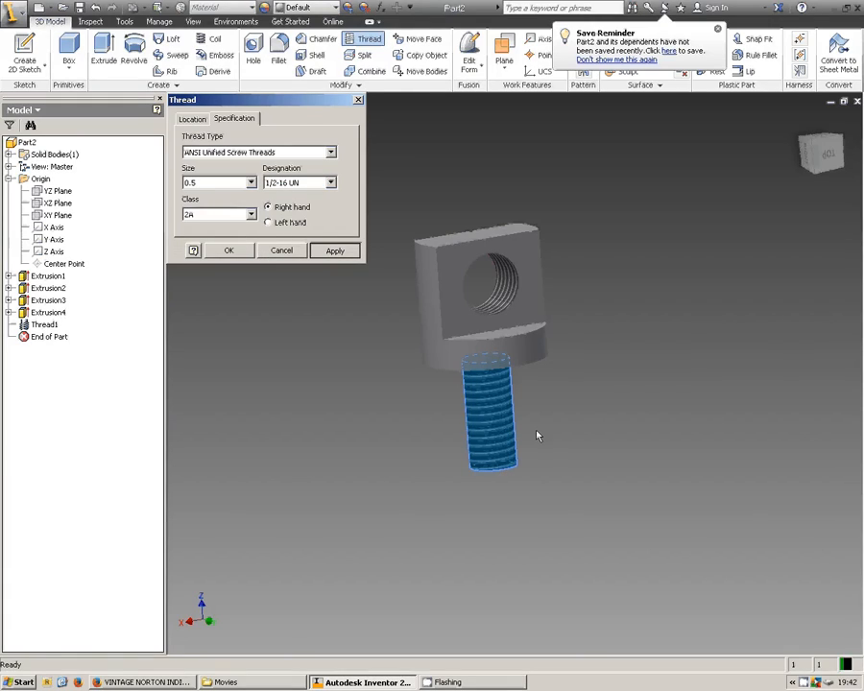
click(229, 252)
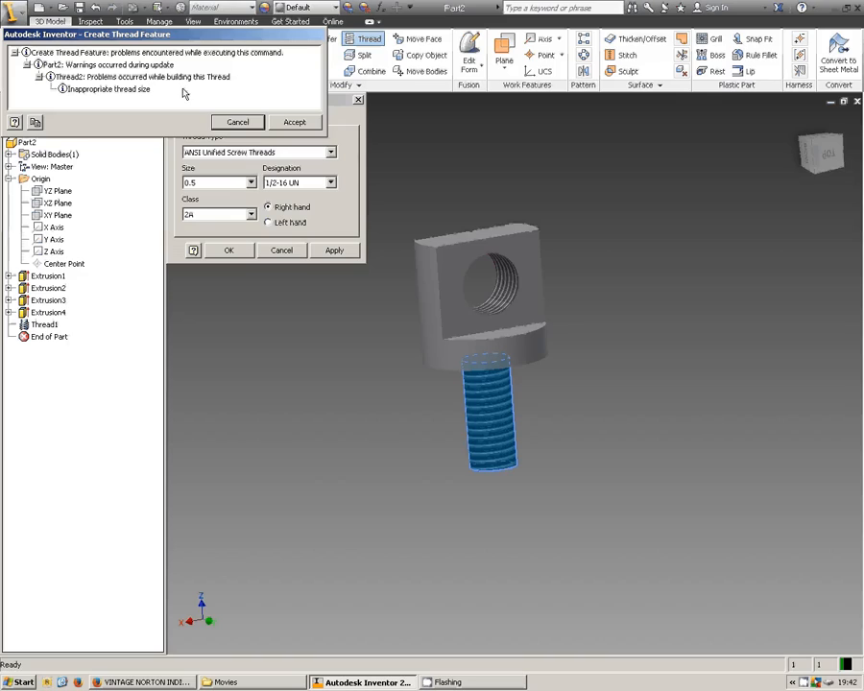
click(238, 122)
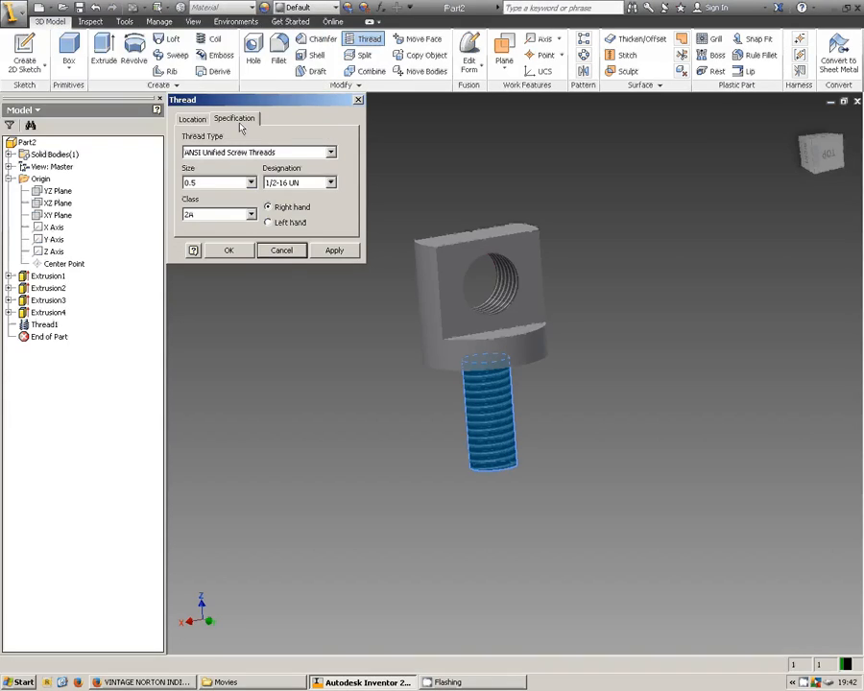
click(281, 249)
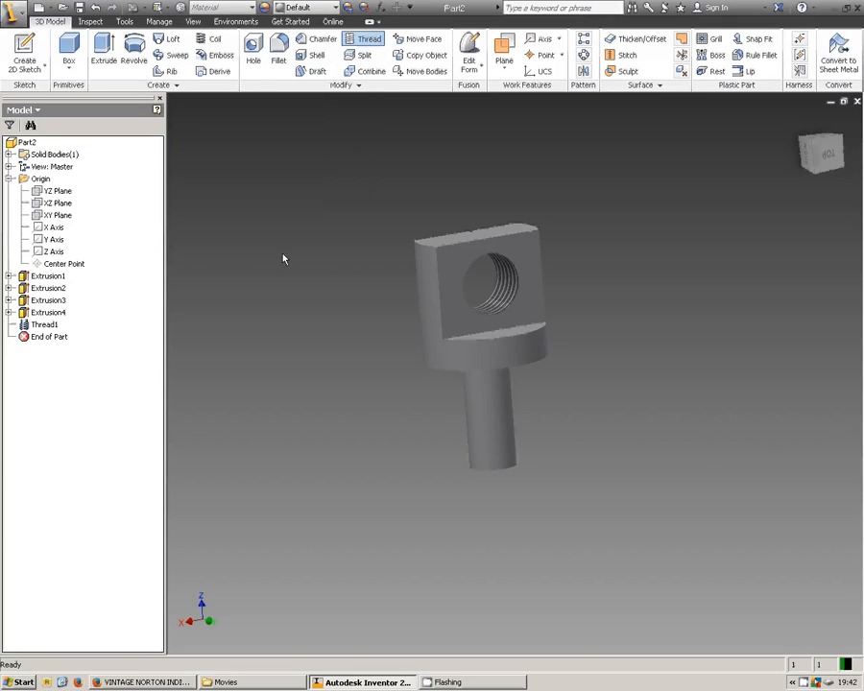
Step: Add a full-length thread to the shaft's cylindrical face using the default specification, displayed in the model
click(501, 400)
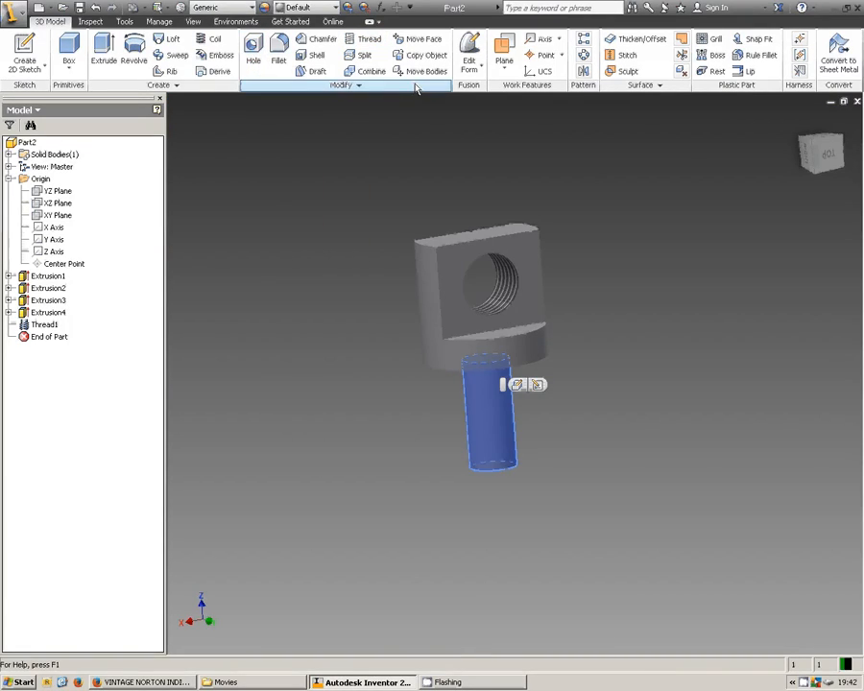
click(367, 43)
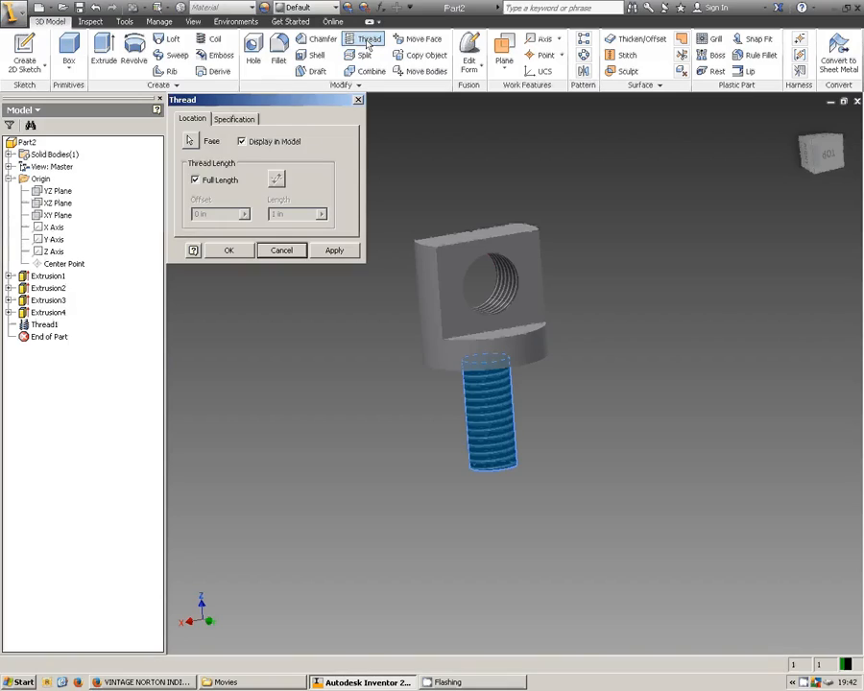
click(236, 120)
click(334, 251)
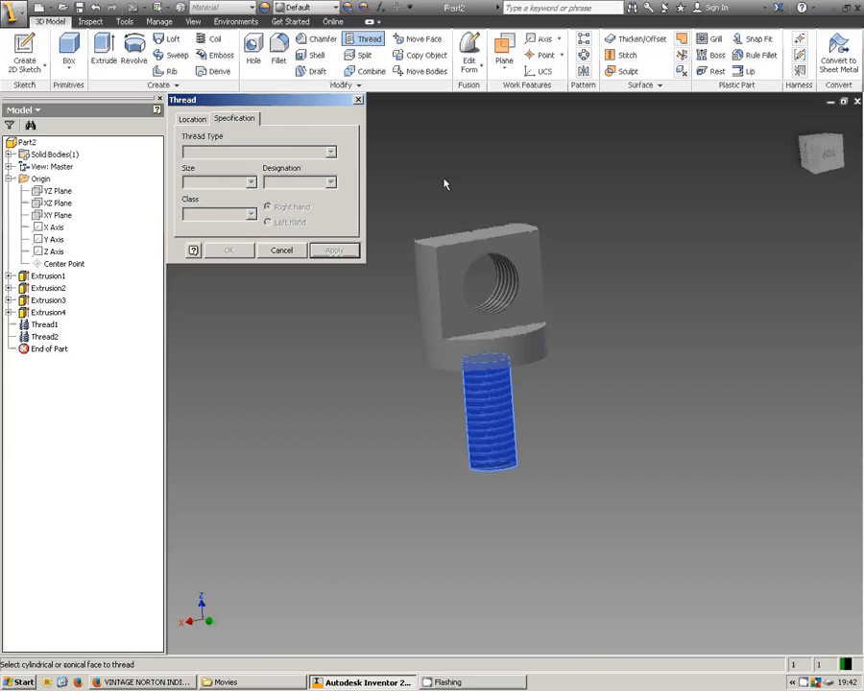
click(471, 682)
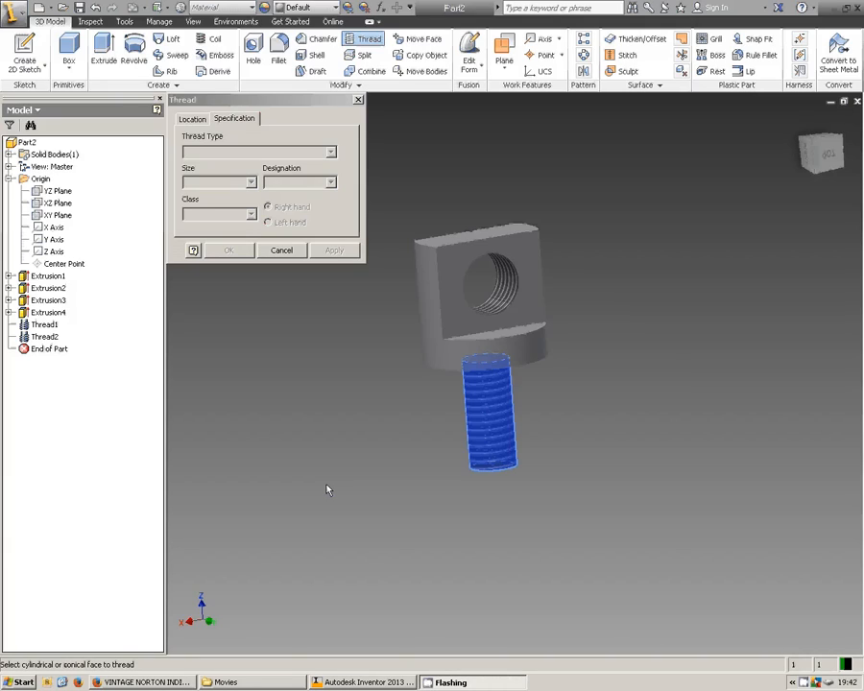
click(289, 250)
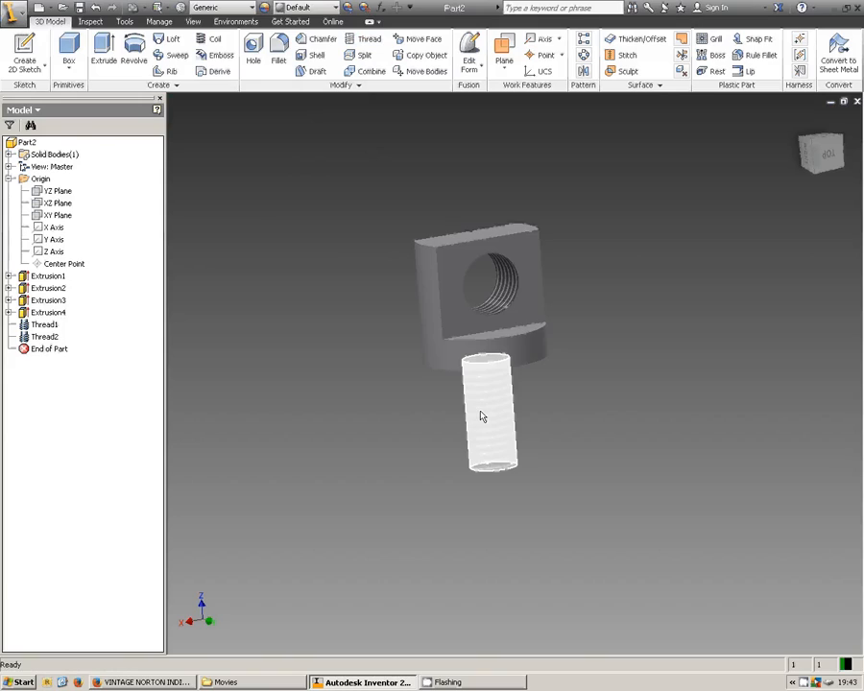
Step: Examine the shaft's thread up close, including its end and where it meets the flange, and view the whole part
middle_drag(604, 510, 356, 488)
scroll(510, 409, up, 5)
scroll(510, 424, down, 8)
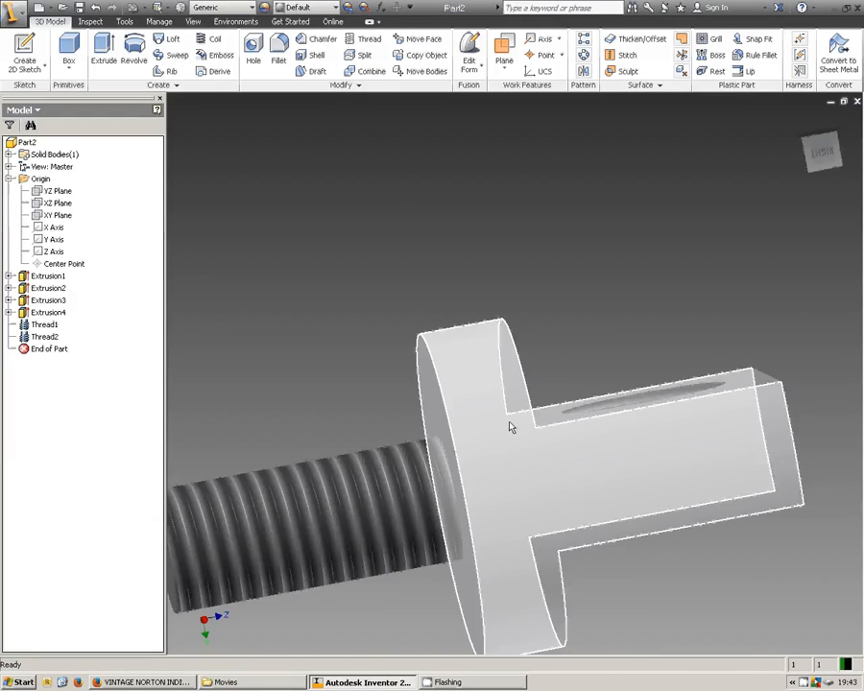
scroll(435, 477, down, 3)
shift+middle_drag(411, 493, 375, 352)
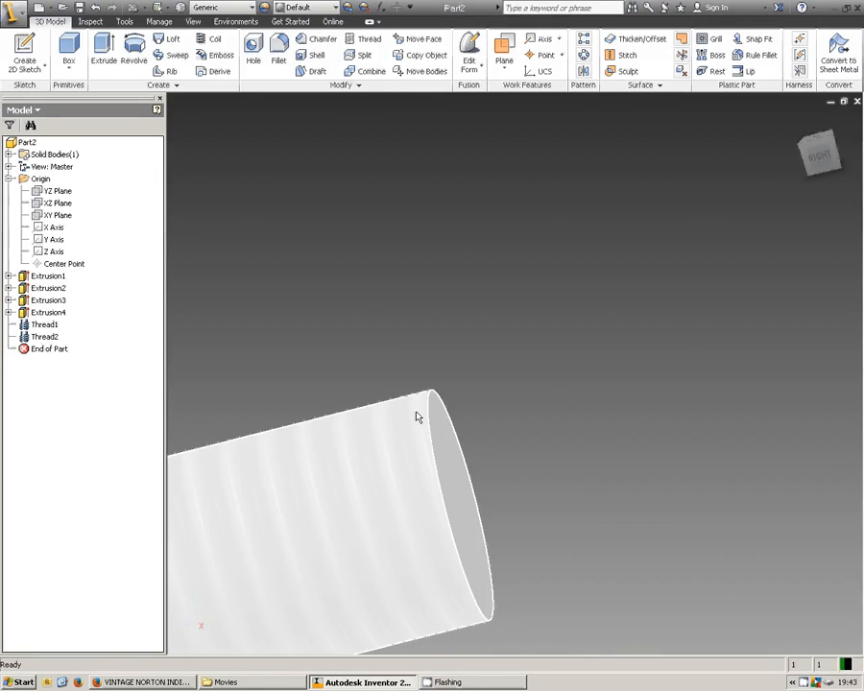
shift+middle_drag(730, 422, 499, 419)
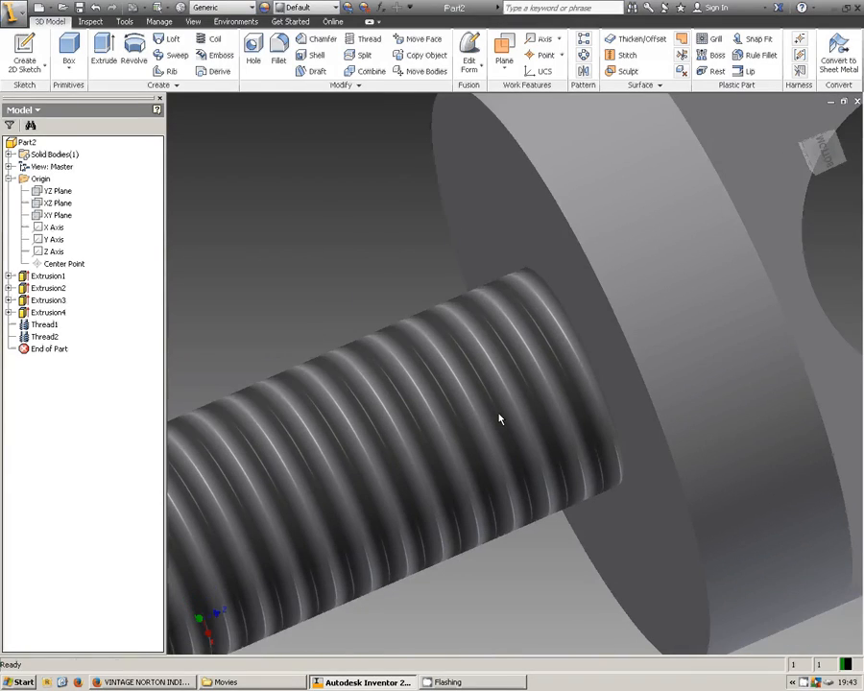
scroll(499, 419, down, 6)
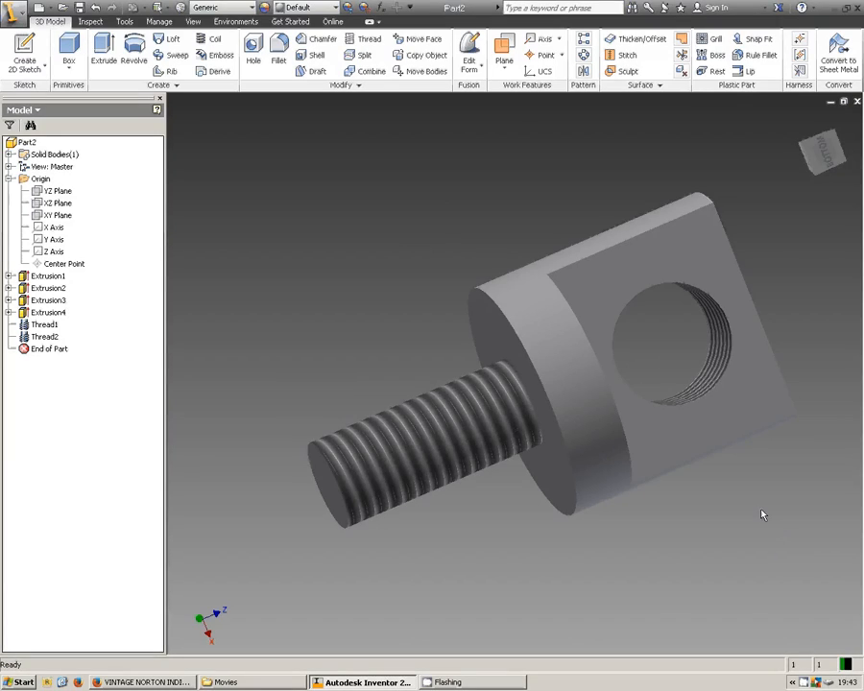
shift+middle_drag(784, 505, 739, 482)
click(518, 682)
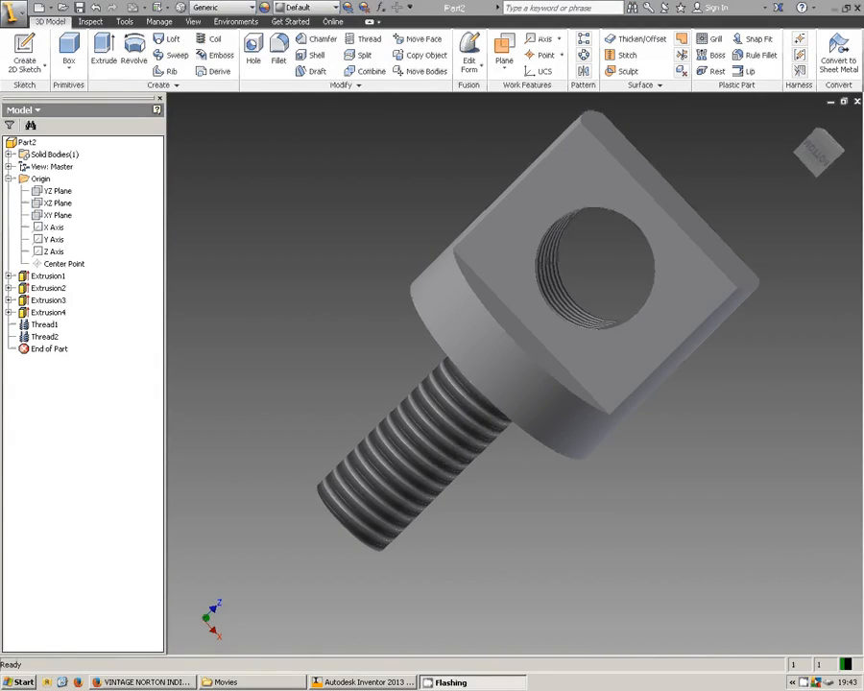
click(830, 7)
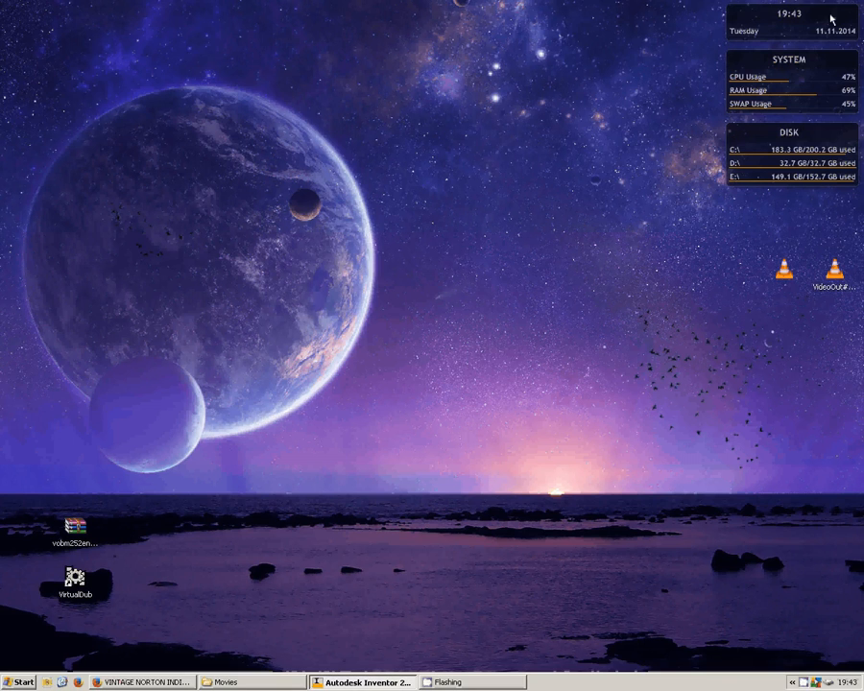
click(467, 683)
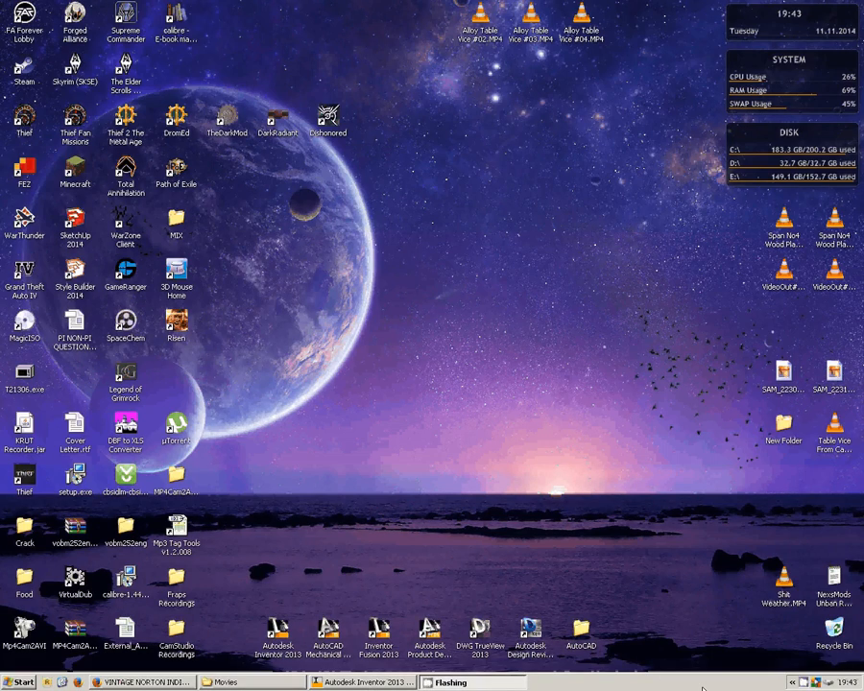
click(804, 682)
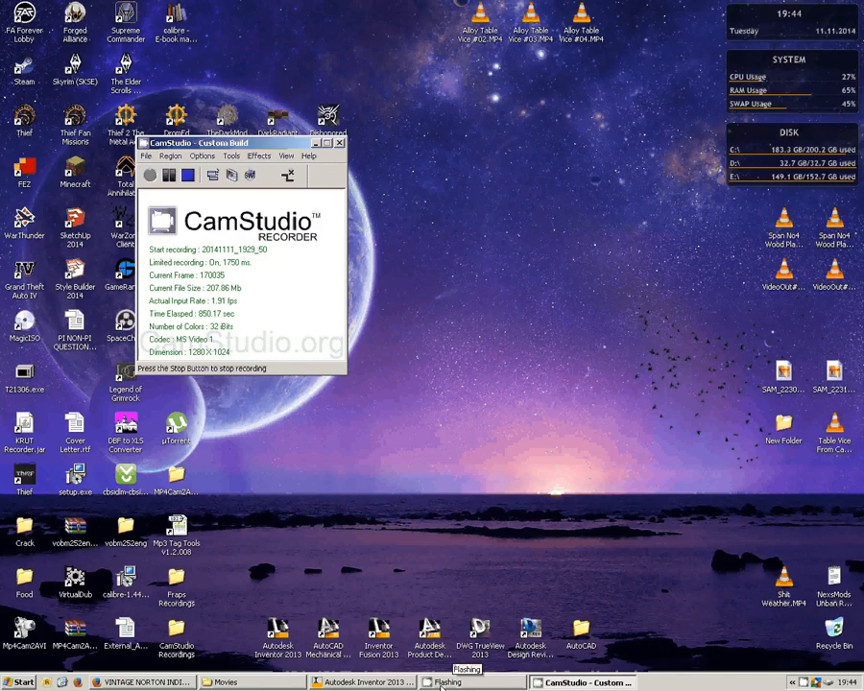
click(361, 683)
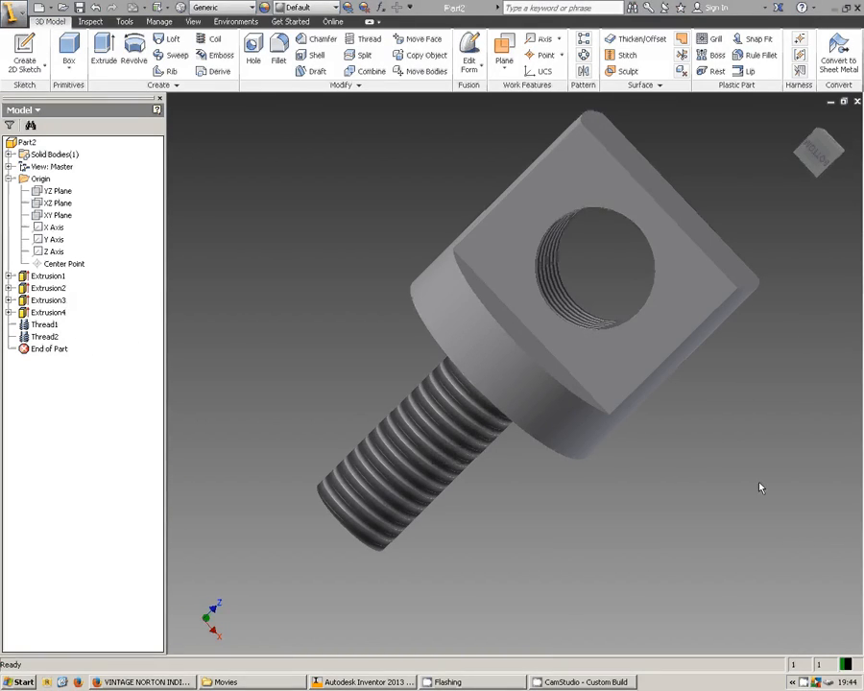
Step: Apply the Rusted - Version 1.1 appearance from the Inventor Material Library to the whole part
middle_drag(562, 542, 592, 409)
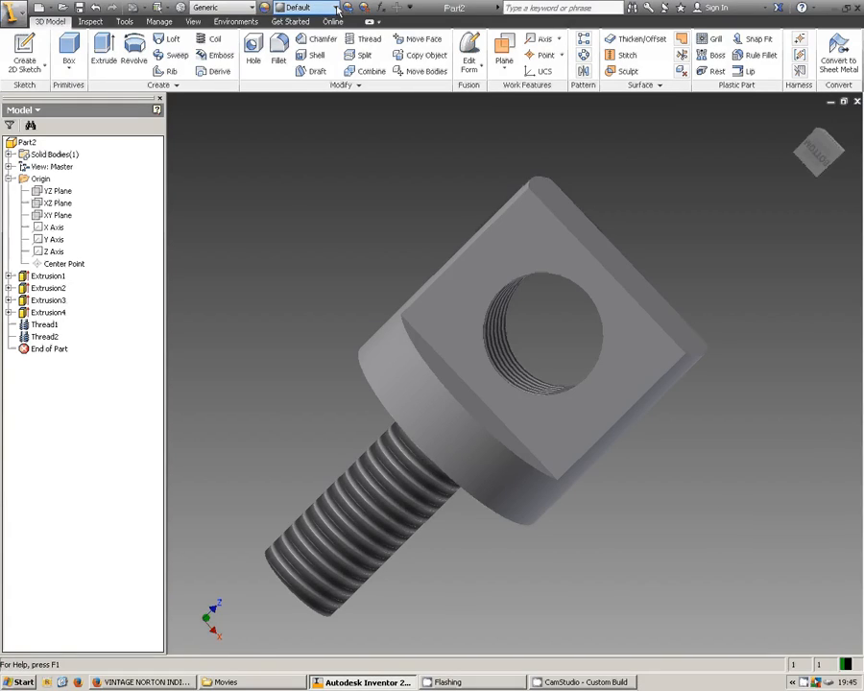
click(336, 7)
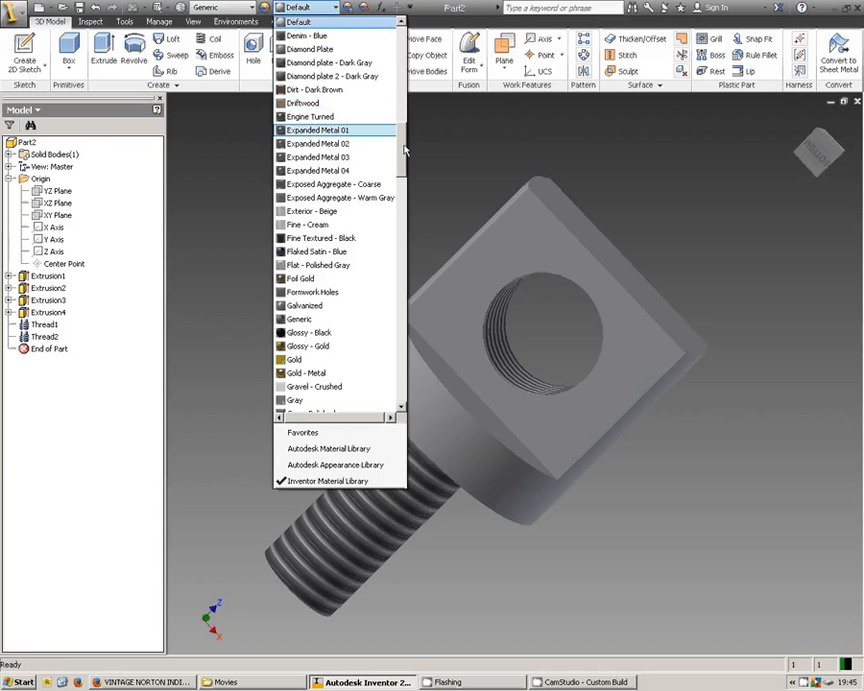
drag(404, 149, 407, 234)
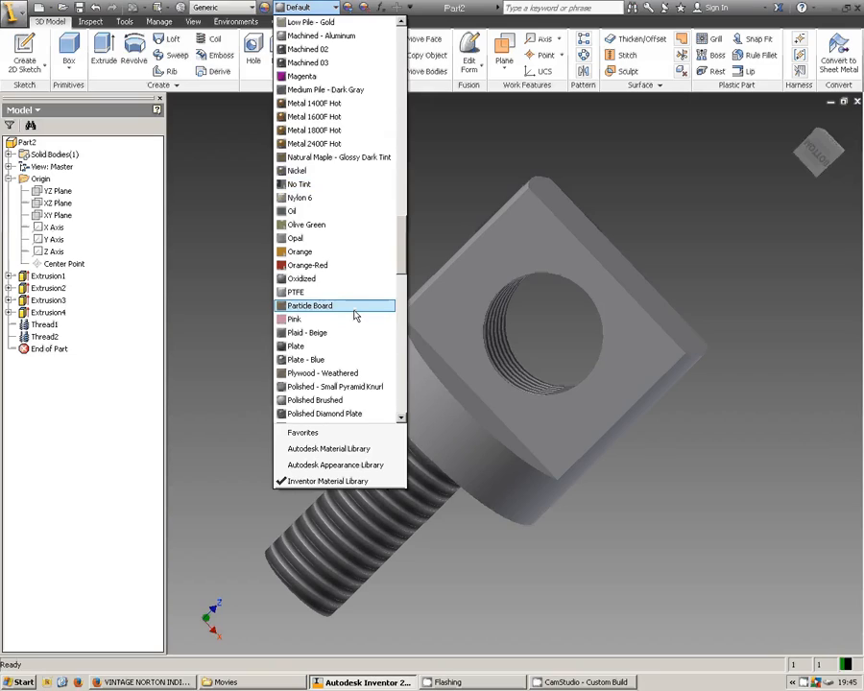
scroll(357, 322, down, 7)
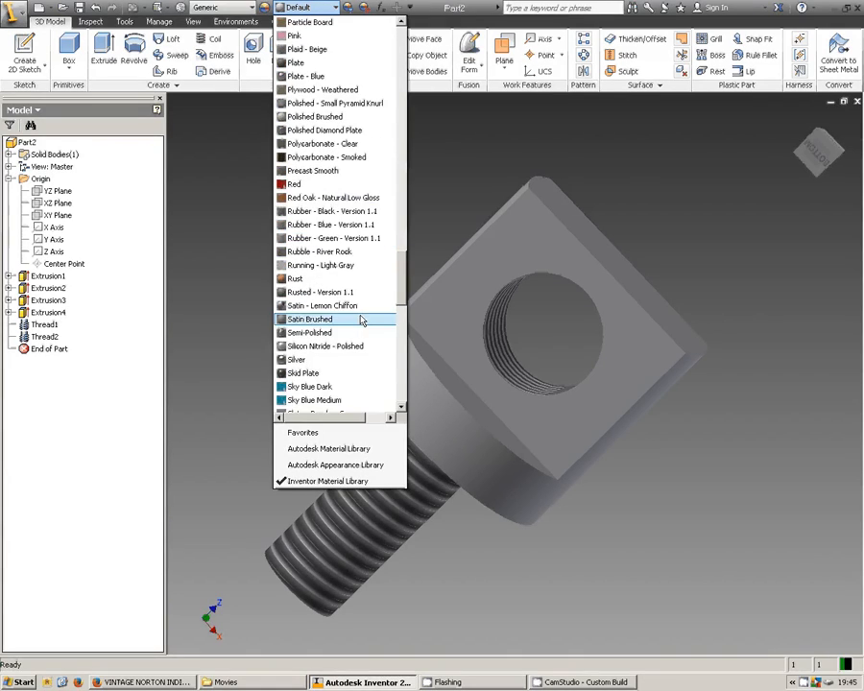
scroll(361, 321, down, 1)
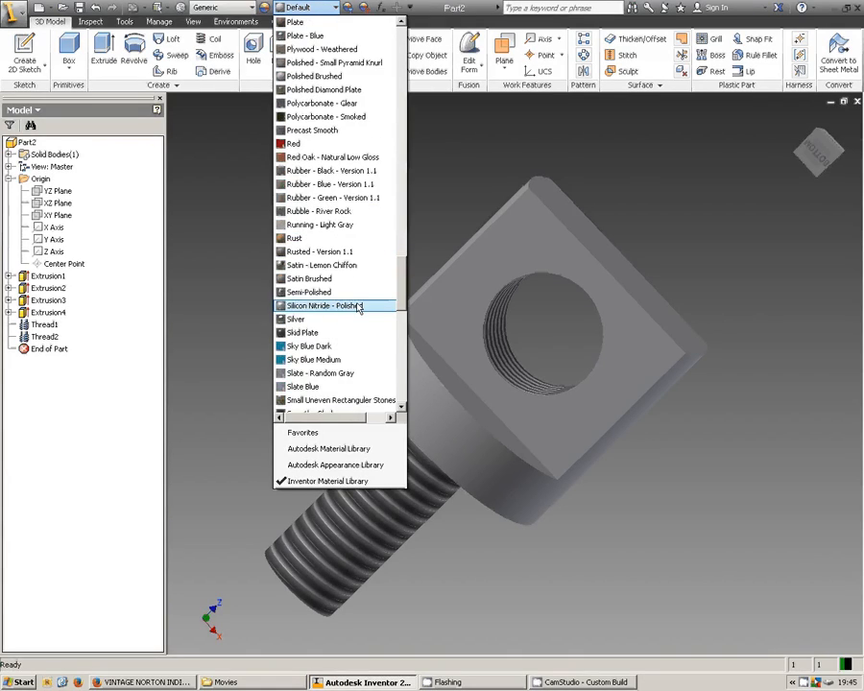
click(309, 252)
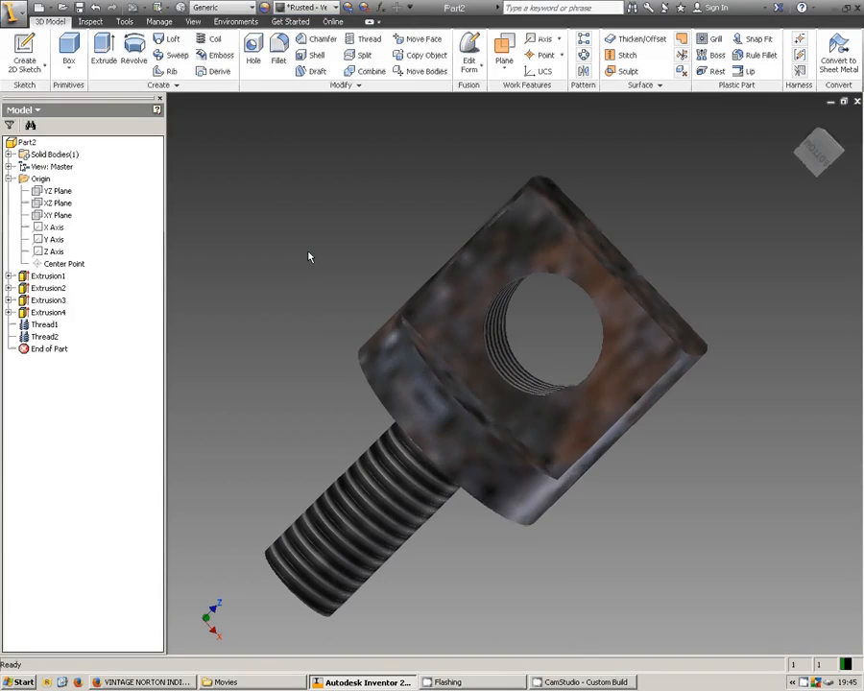
Step: Change the part's appearance to Steel Blue and view the part from the shaft end
click(336, 8)
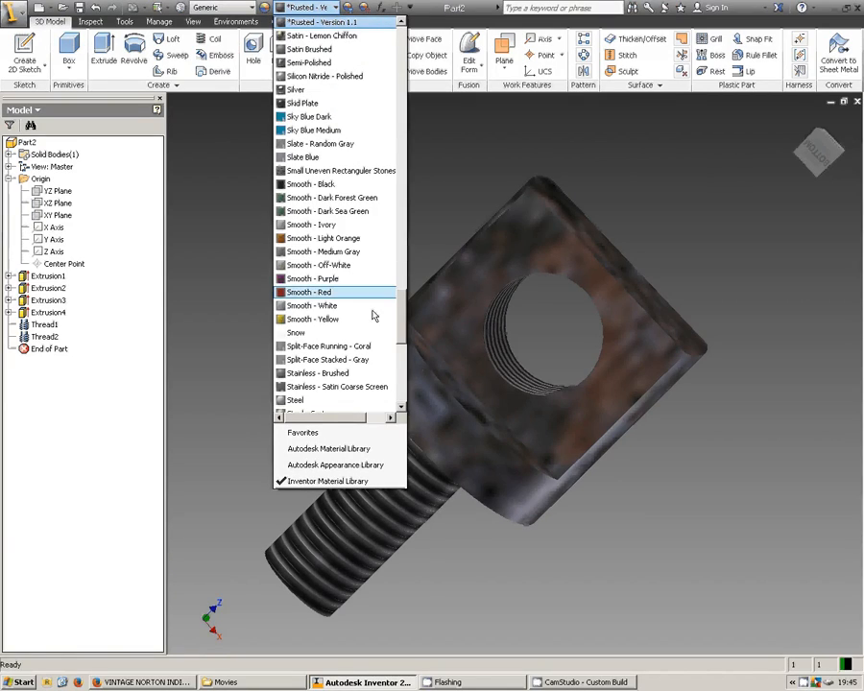
mouse_move(398, 328)
mouse_down()
mouse_move(405, 371)
mouse_move(405, 333)
mouse_up()
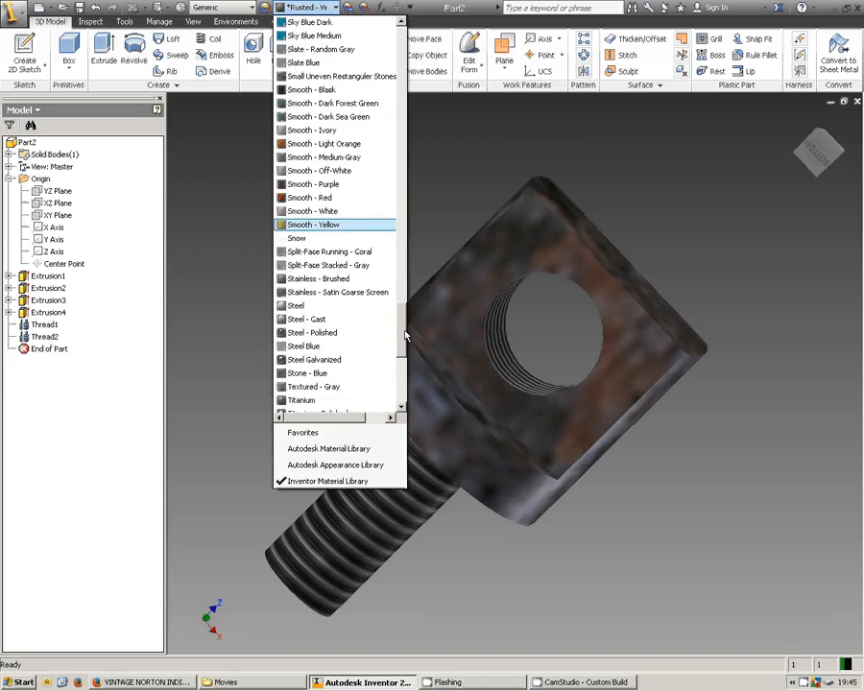
click(338, 359)
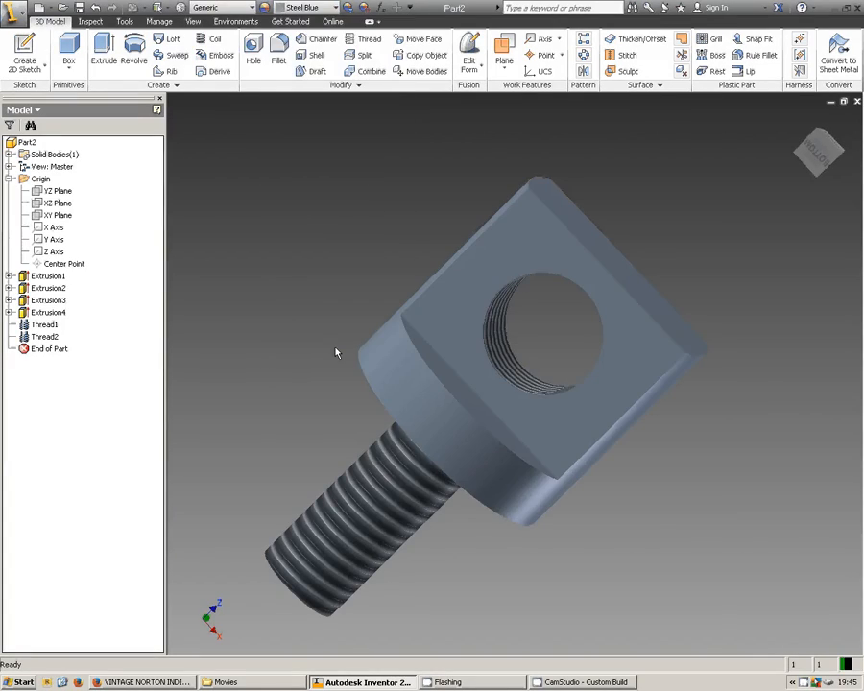
middle_drag(633, 563, 631, 538)
shift+middle_drag(789, 601, 794, 607)
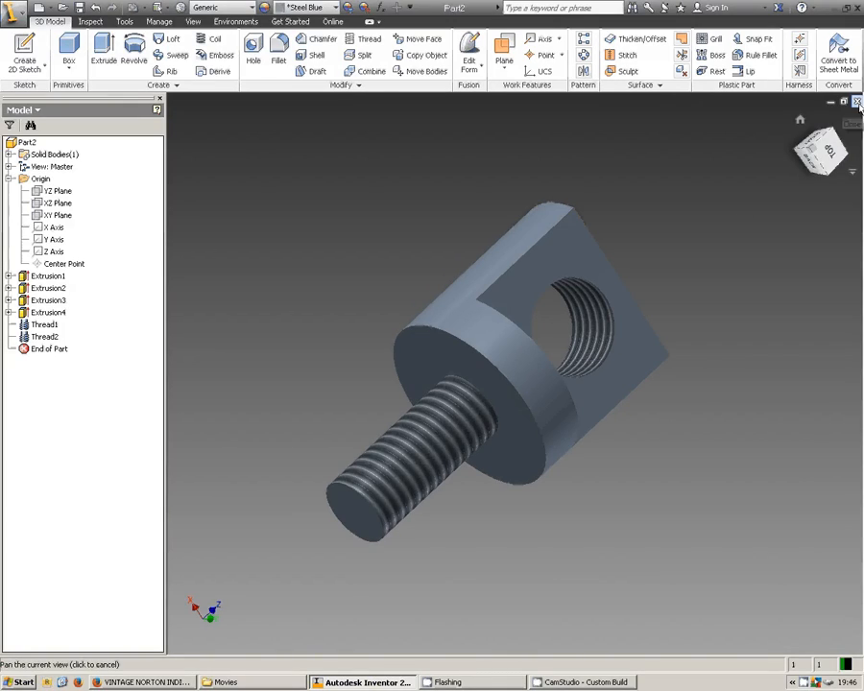
Step: Save the part as Bolt in the TutorialData folder as an Inventor part file
click(80, 7)
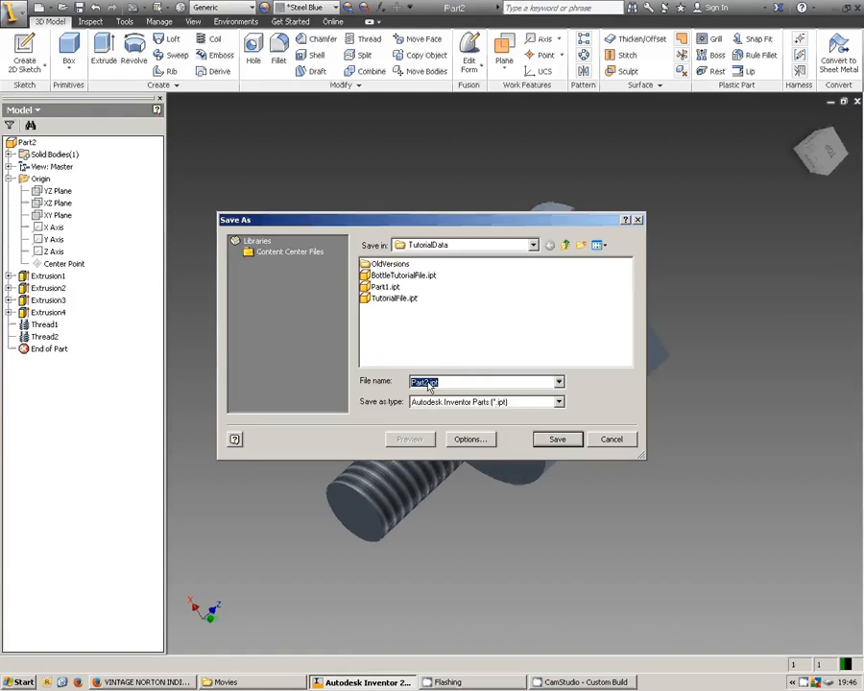
key(BackSpace)
key(BackSpace)
key(BackSpace)
key(BackSpace)
key(BackSpace)
text(Bolt)
click(560, 440)
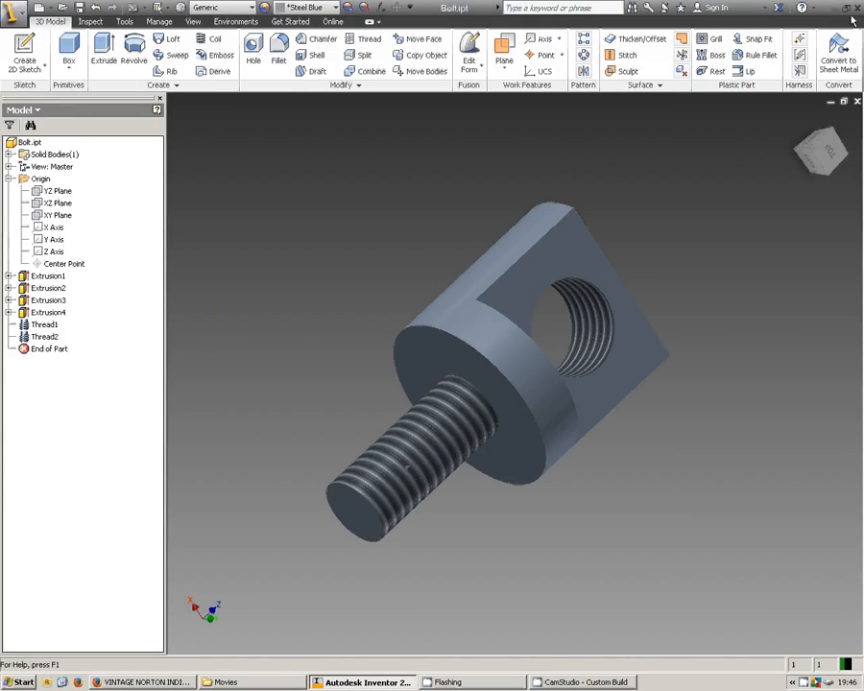
click(571, 682)
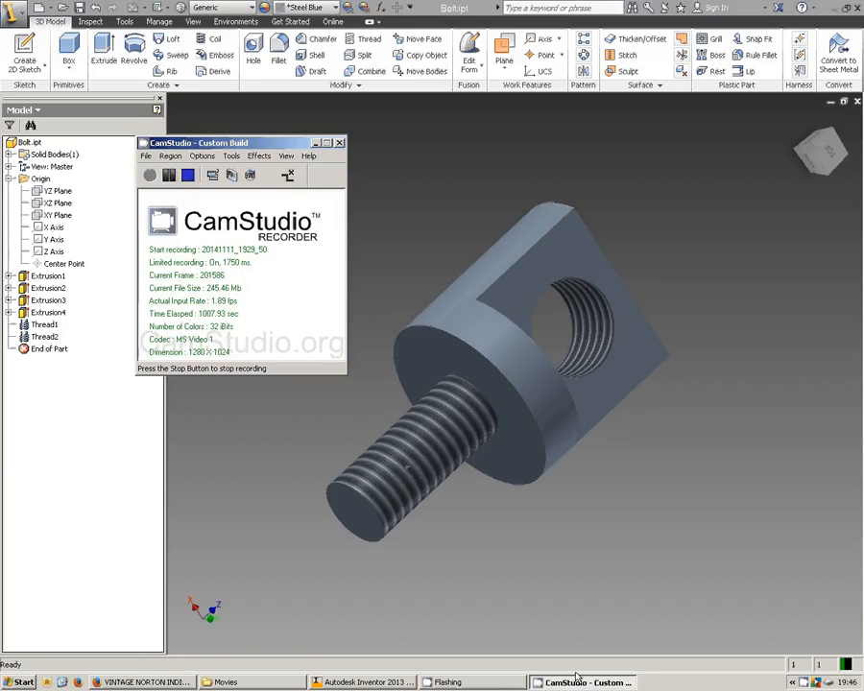